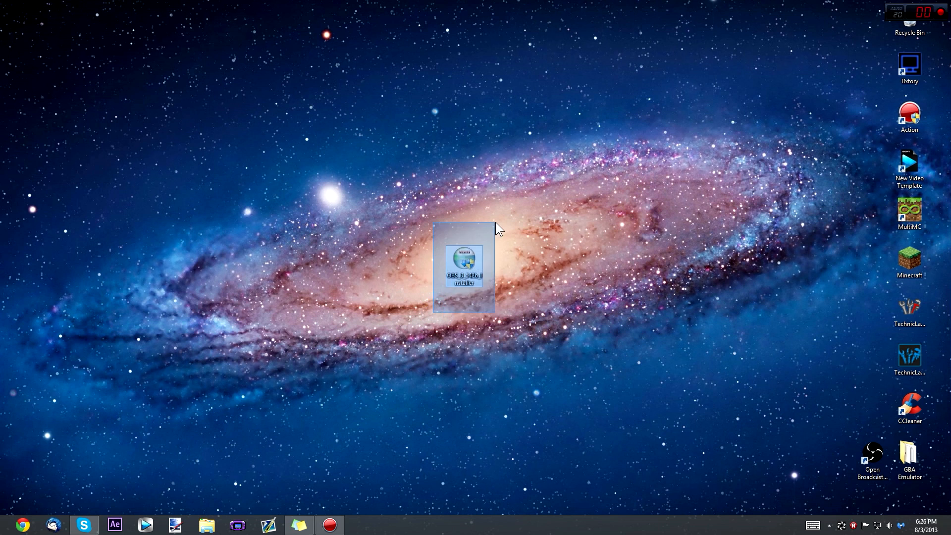
Step: Run the OBS installer from the desktop and accept its license agreement to reach the install location page
left_click(517, 237)
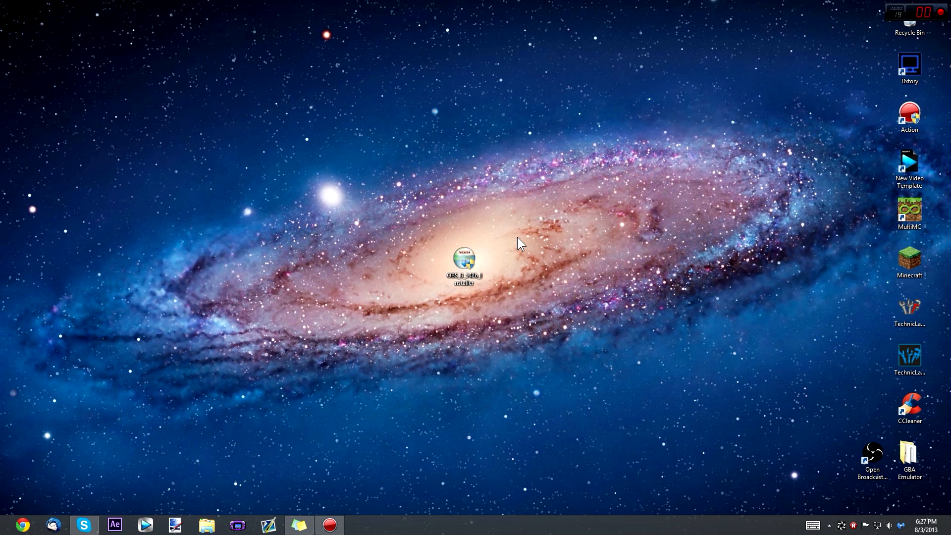
double_click(472, 266)
left_click(518, 282)
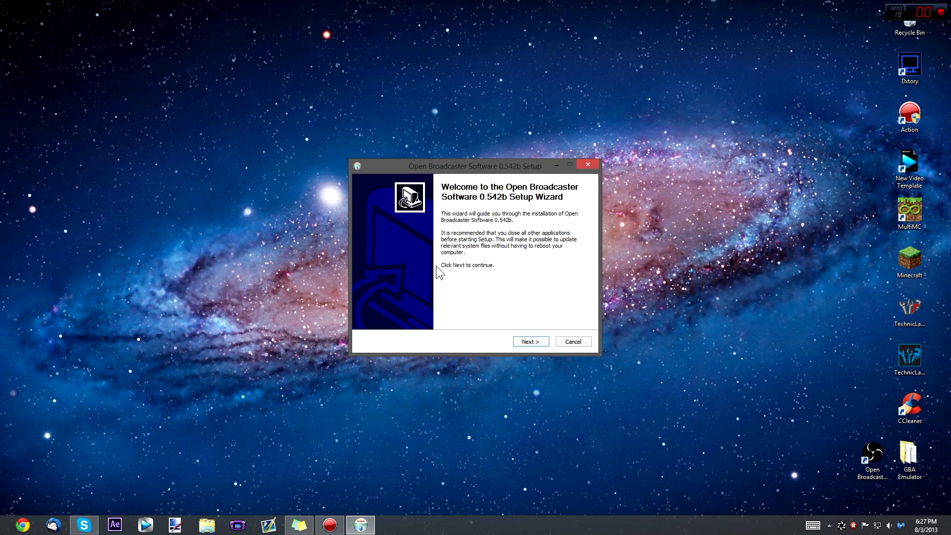
left_click(539, 342)
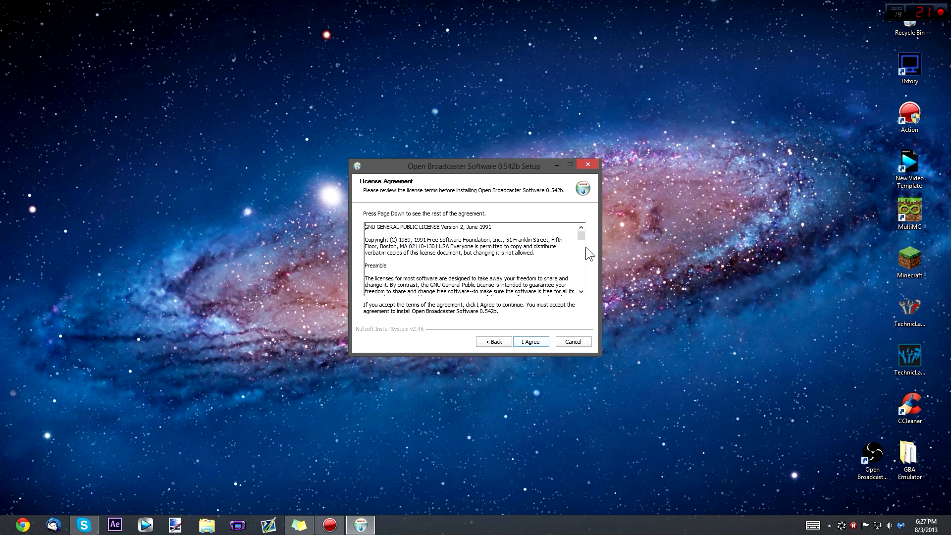
left_click_drag(581, 234, 574, 205)
left_click(530, 343)
Step: Check the destination folder path and quit the OBS setup without installing
left_click_drag(459, 281, 301, 296)
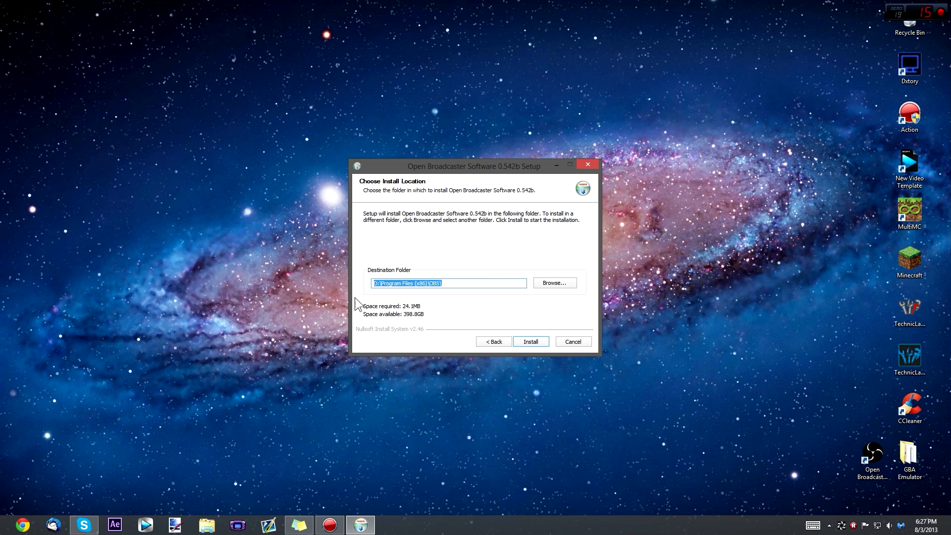
left_click(462, 285)
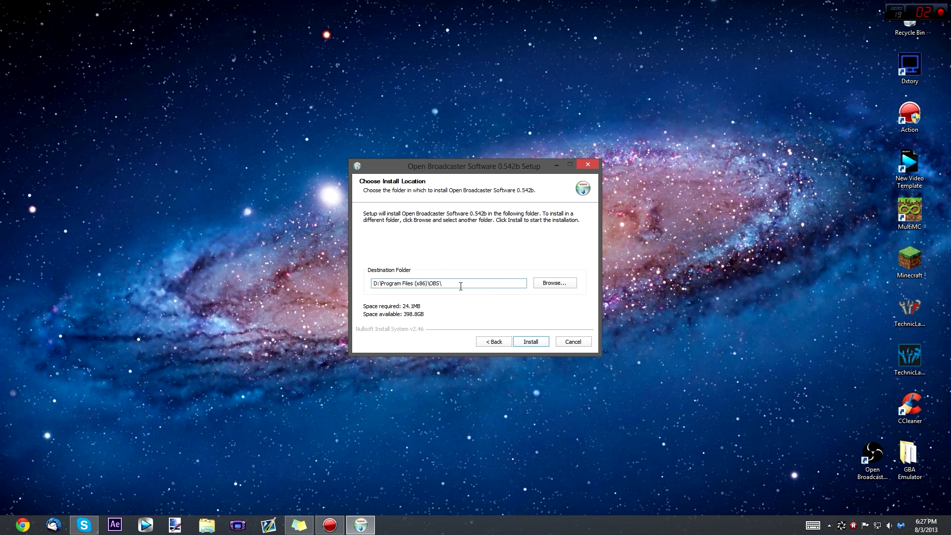
left_click_drag(460, 285, 293, 294)
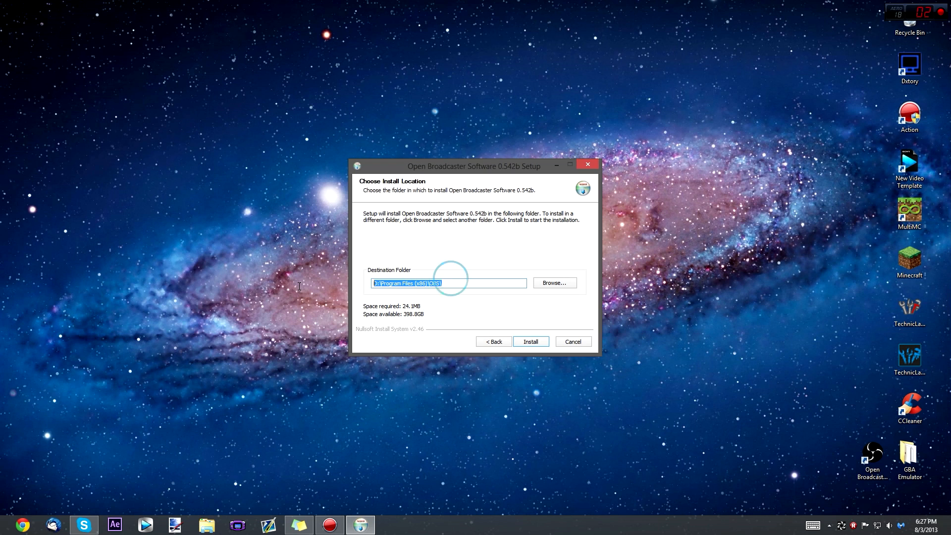
left_click(464, 281)
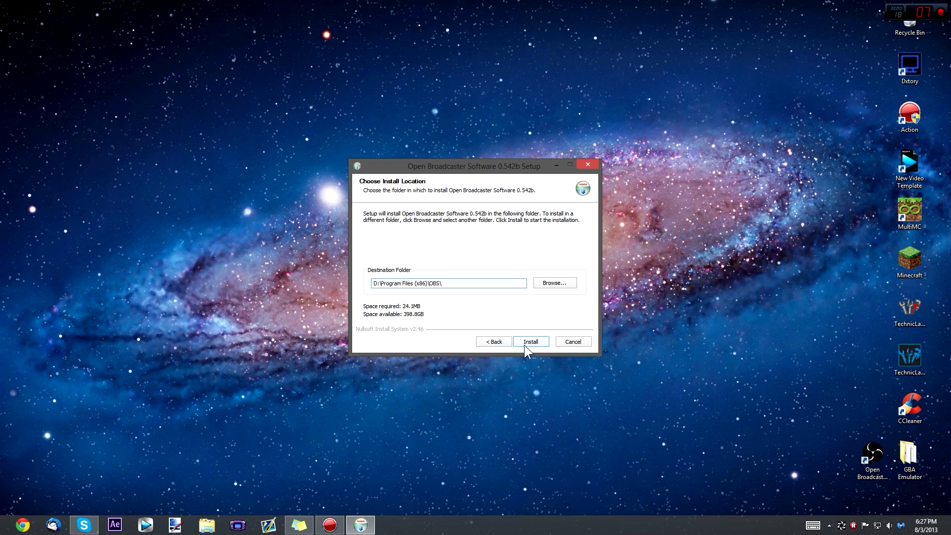
left_click(574, 342)
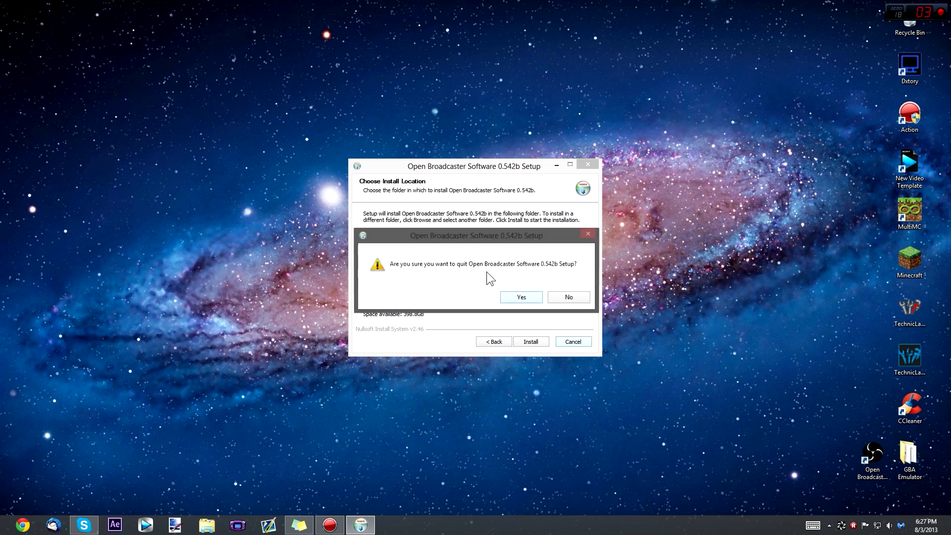
left_click(516, 296)
Step: Delete the OBS installer from the desktop and move the Open Broadcaster Software shortcut into its place
left_click_drag(866, 463, 496, 267)
left_click_drag(422, 210, 465, 309)
key("Delete")
left_click(514, 303)
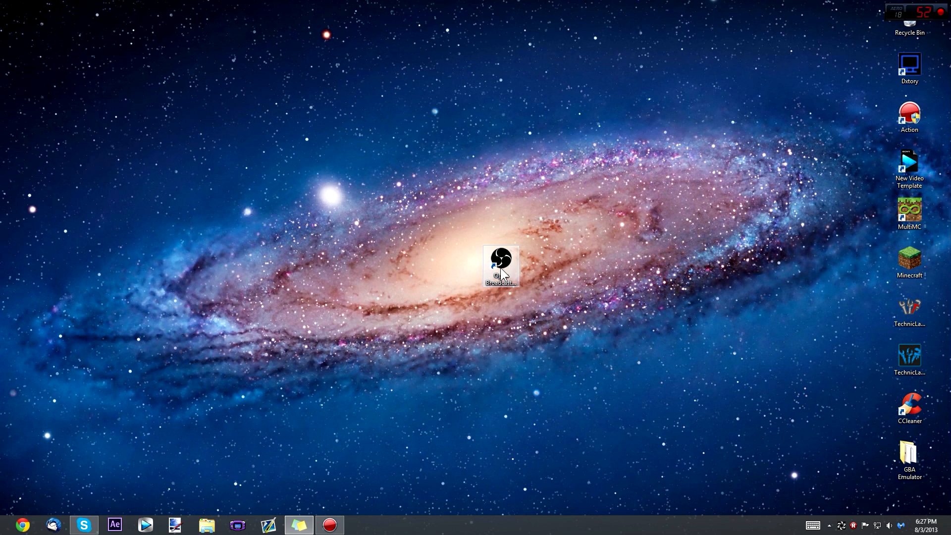
left_click_drag(503, 267, 483, 270)
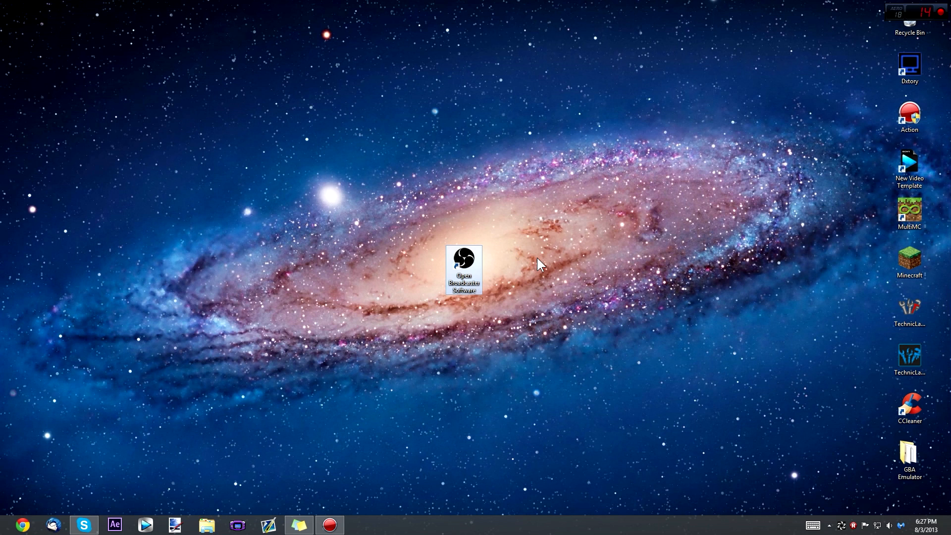
left_click(521, 241)
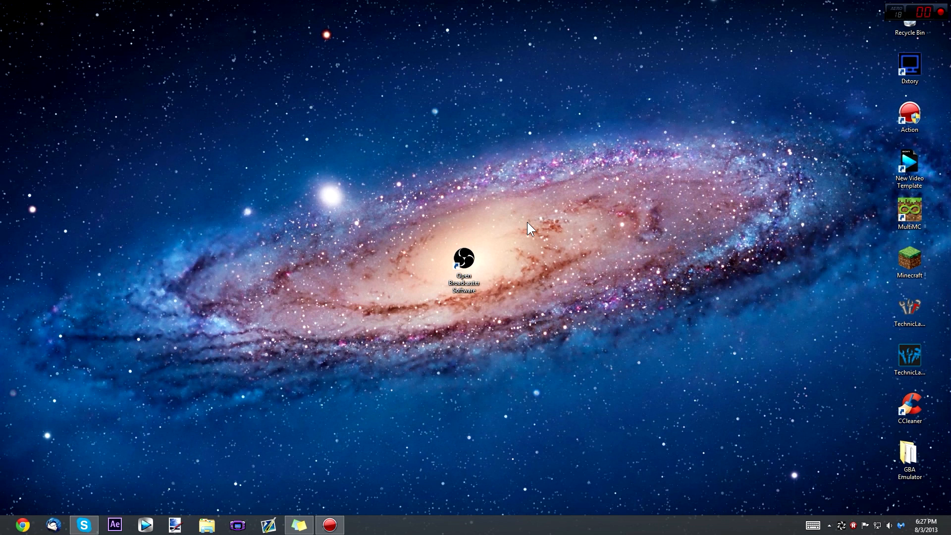
Step: Launch Open Broadcaster Software from its desktop shortcut
key("super")
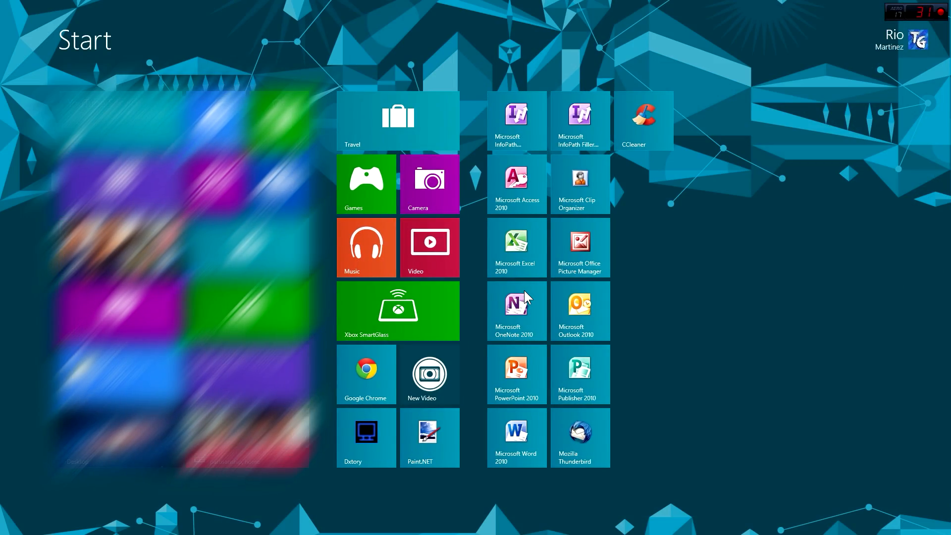
key("super")
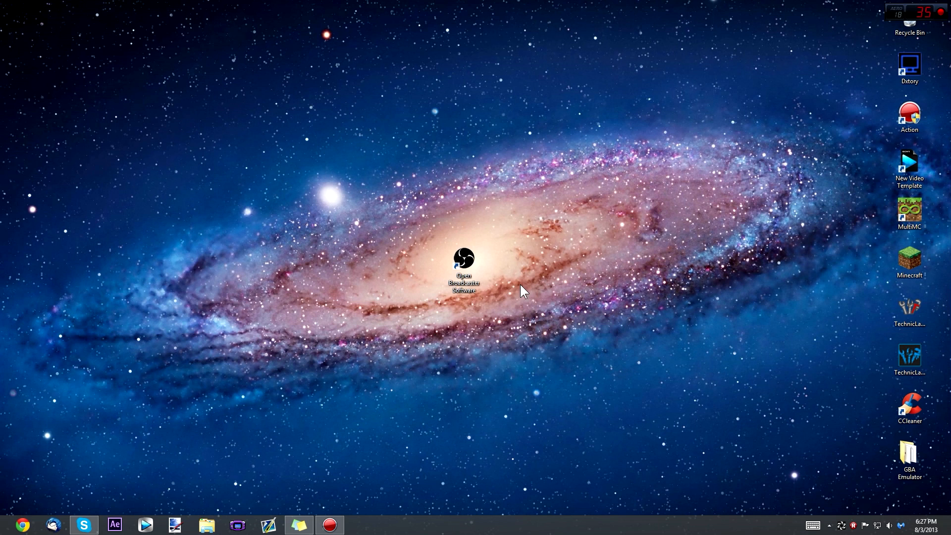
double_click(455, 266)
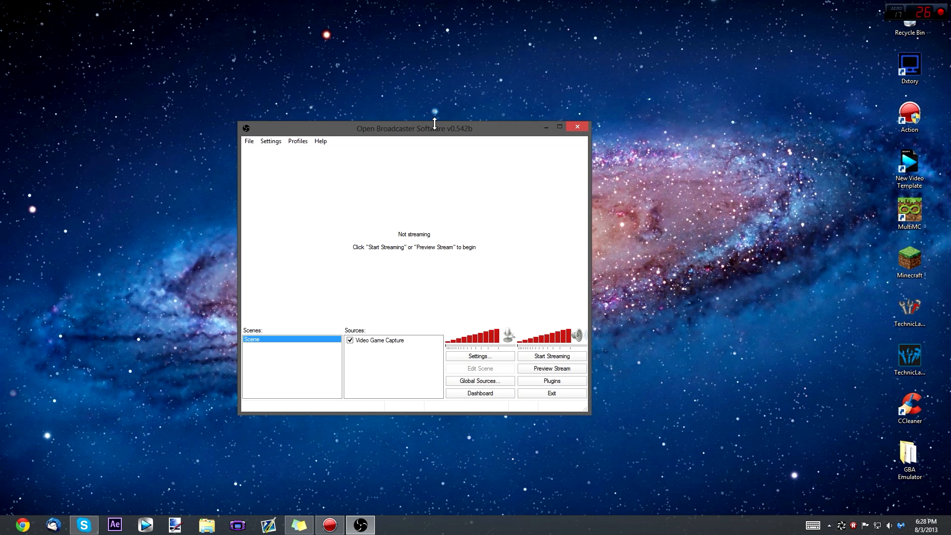
left_click_drag(435, 124, 550, 123)
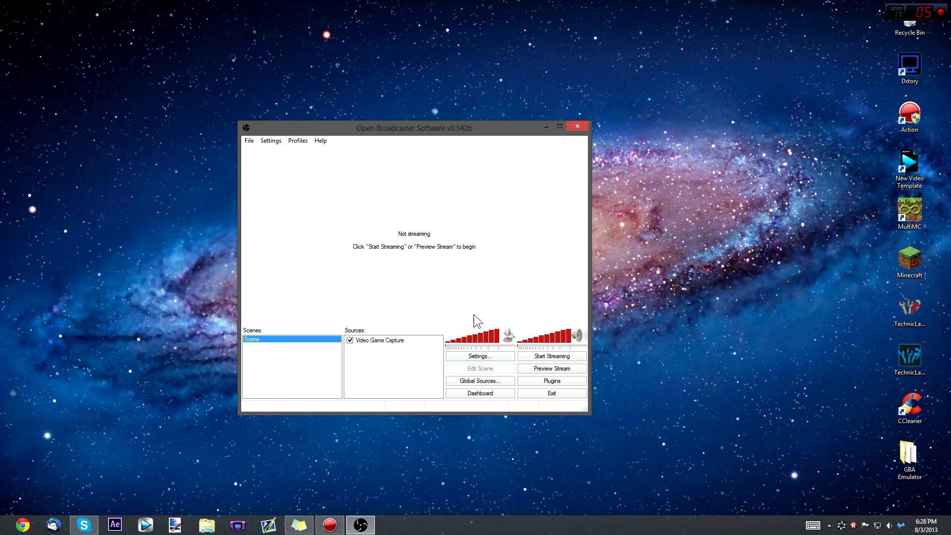
Step: Remove the Video Game Capture source from the scene
left_click(383, 344)
key("Delete")
left_click(483, 291)
left_click(473, 358)
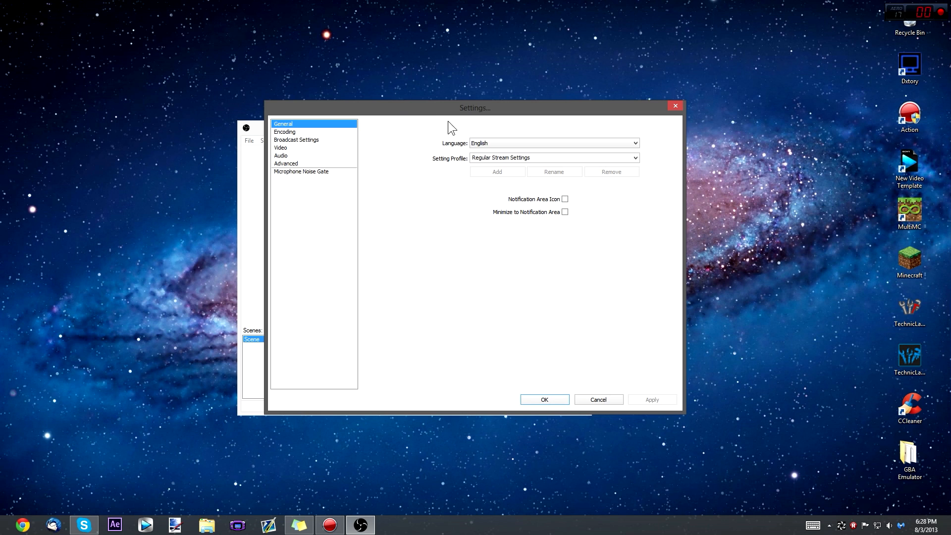
left_click(543, 158)
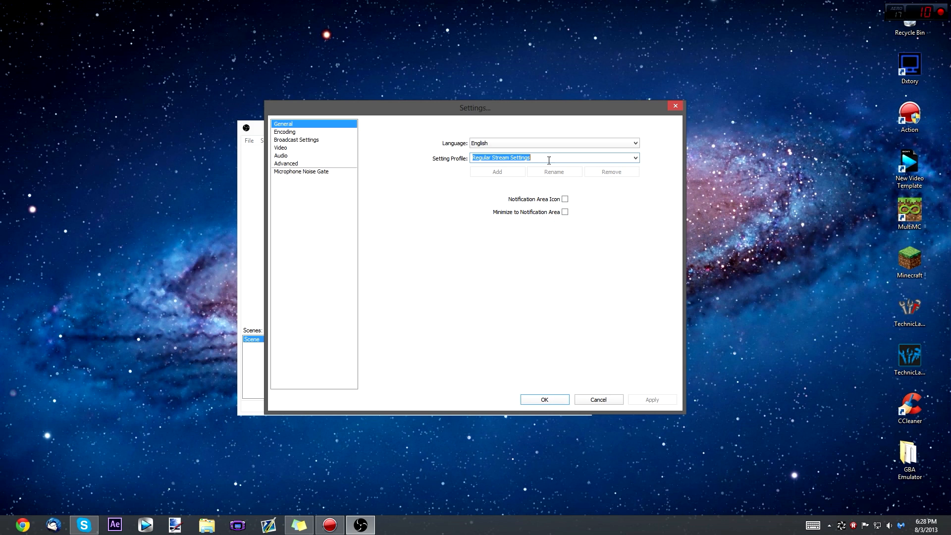
left_click(530, 187)
left_click(550, 155)
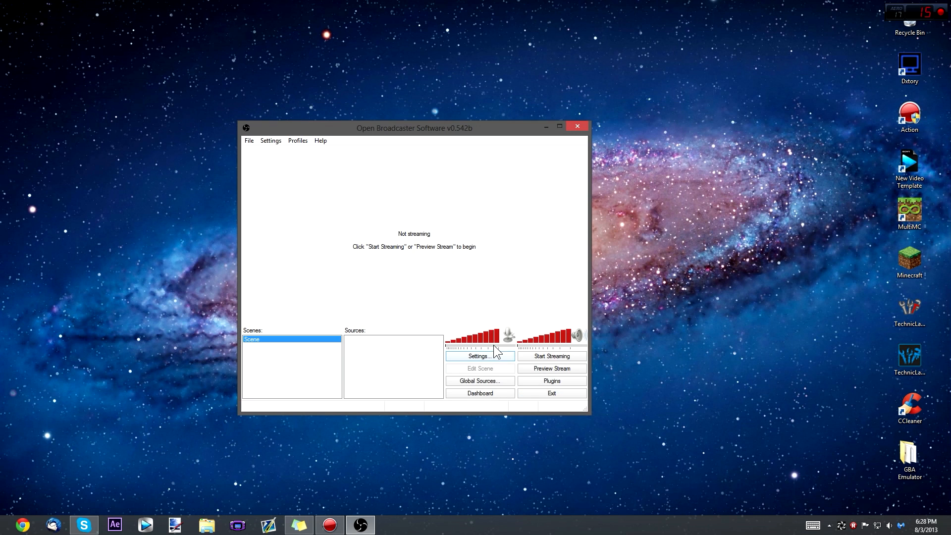
Step: Open the general settings and rename the setting profile to Regular
left_click(478, 356)
left_click(533, 158)
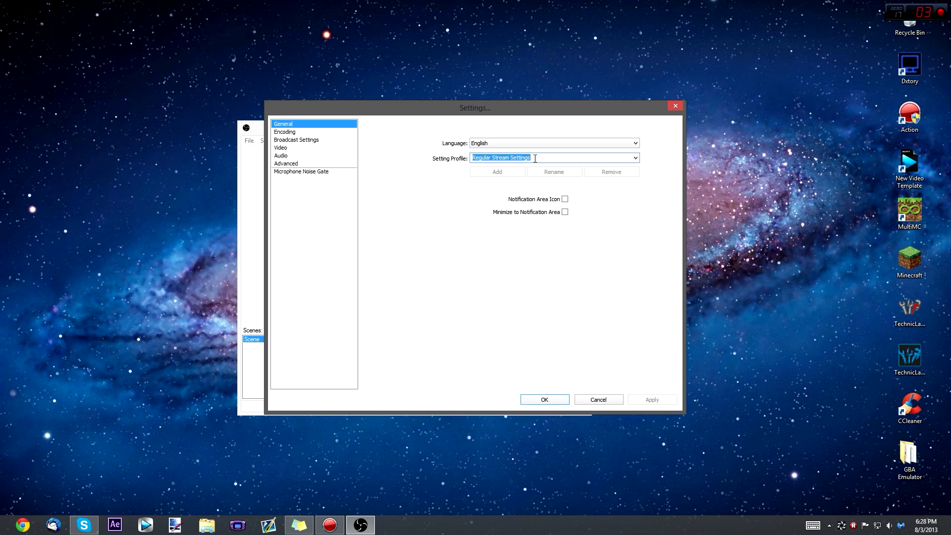
type("R")
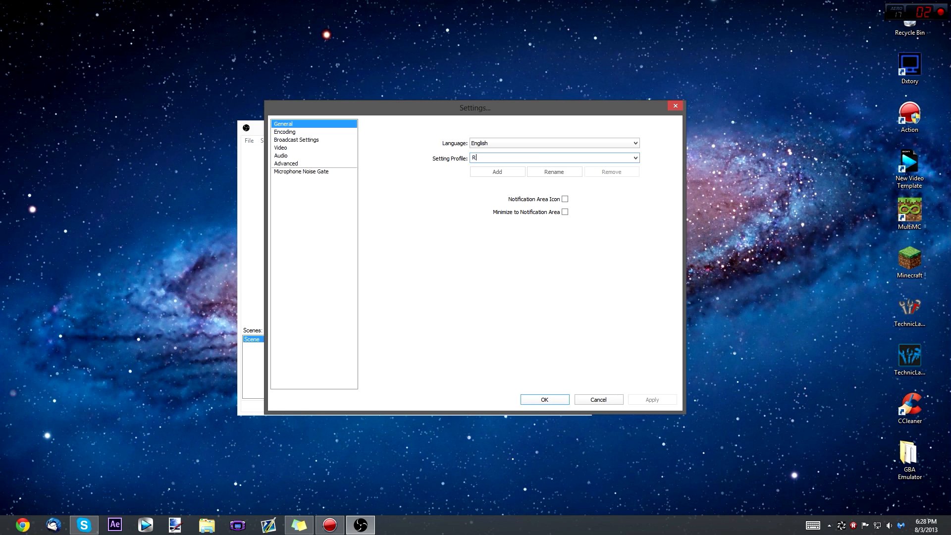
type("egular")
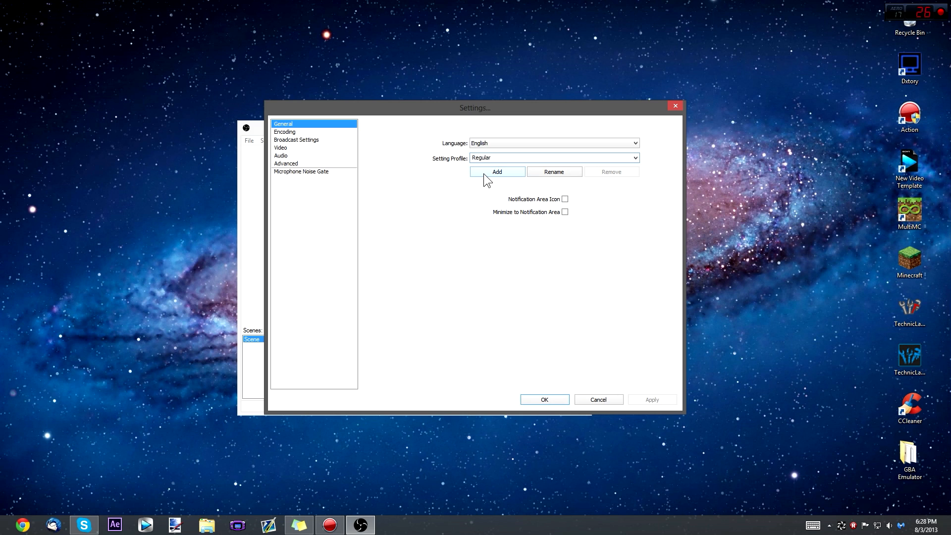
double_click(483, 157)
left_click_drag(497, 155, 427, 158)
left_click(565, 173)
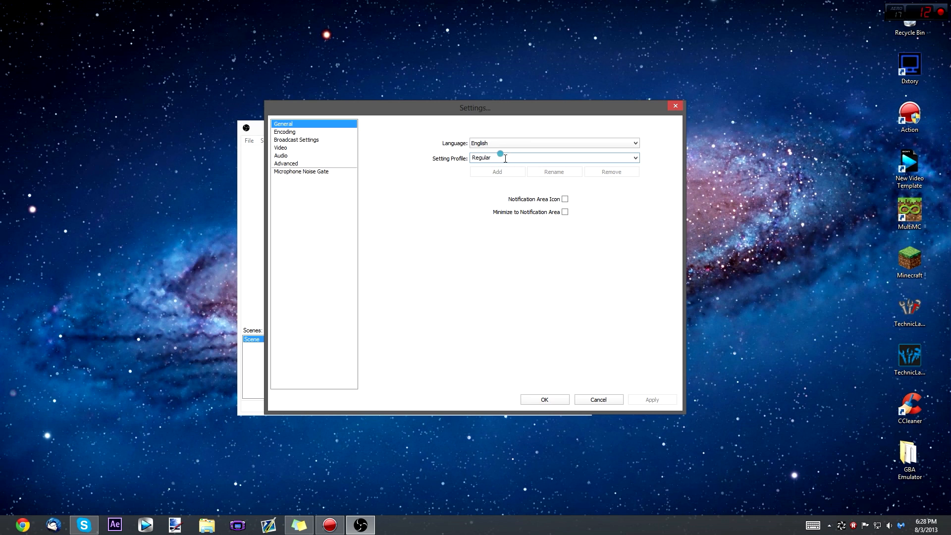
Step: Show the Encoding settings, open Chrome in a smaller window and arrange the settings dialog beside it
left_click(308, 133)
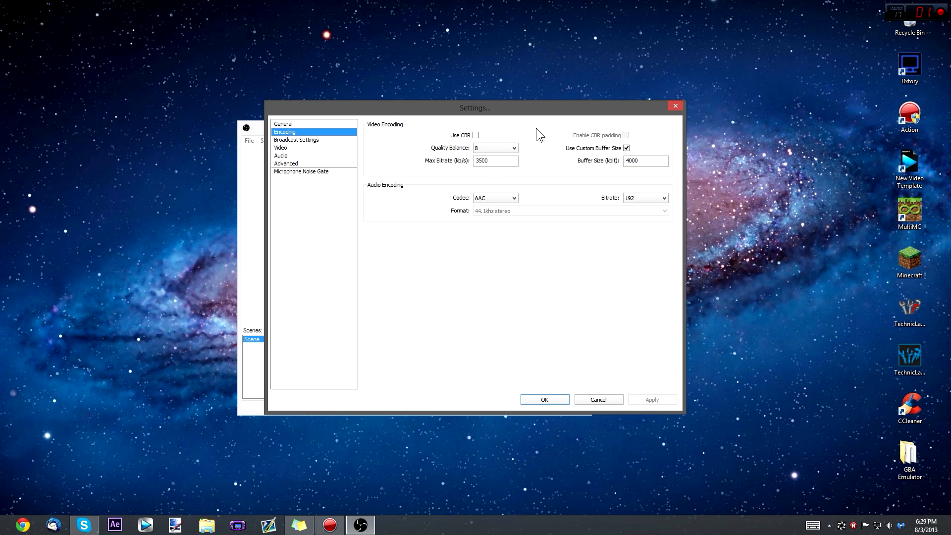
mouse_move(497, 146)
left_click(22, 526)
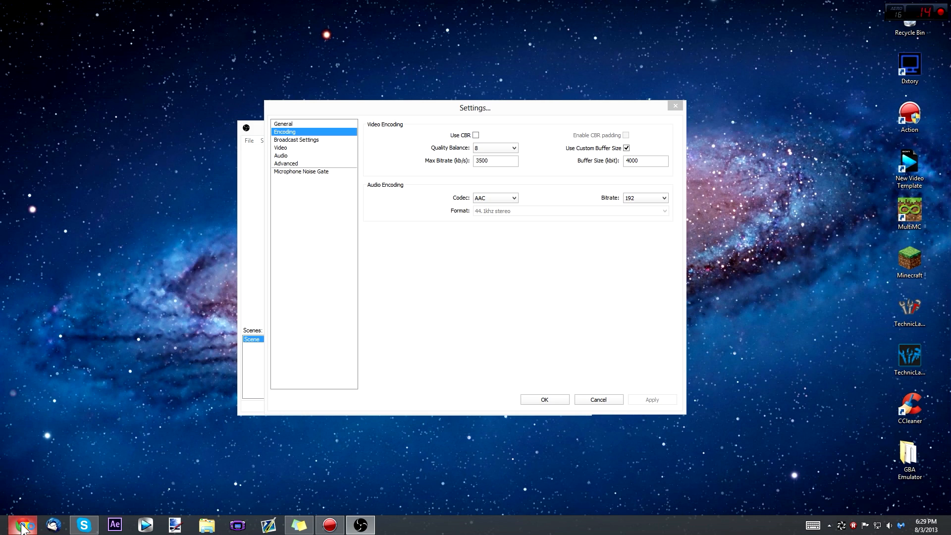
double_click(266, 6)
left_click_drag(550, 129, 680, 97)
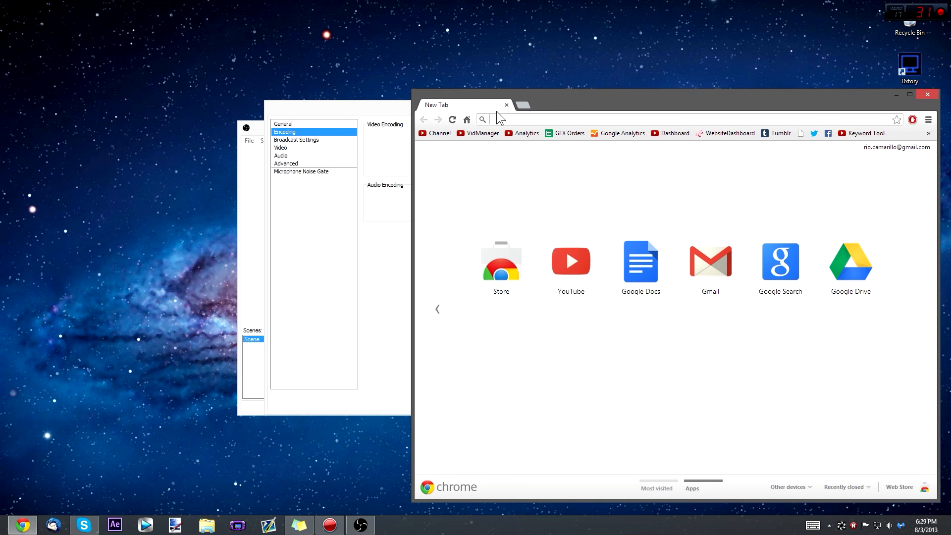
left_click_drag(352, 110, 87, 134)
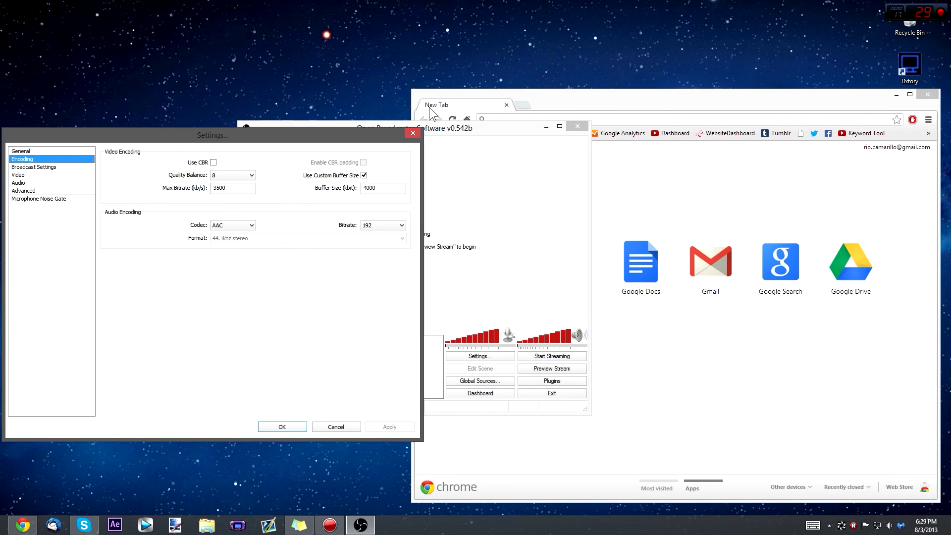
left_click(605, 101)
Step: Search the web in Chrome for "open broadcaster software settings"
left_click(522, 118)
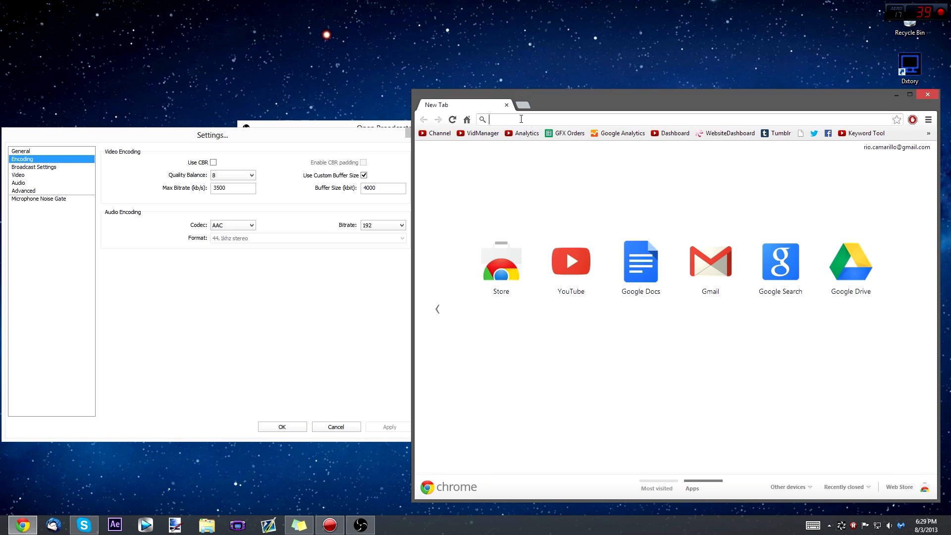
type("open b")
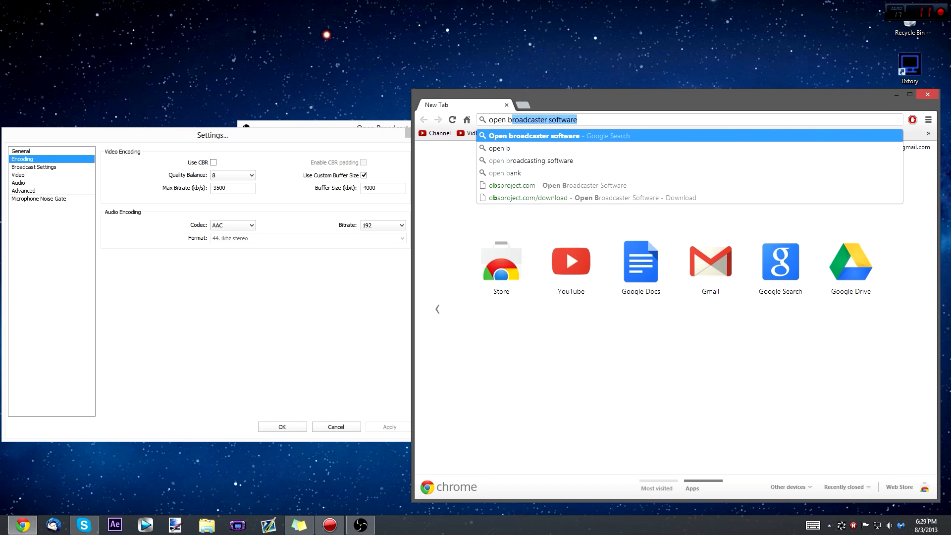
type("roadcaster software")
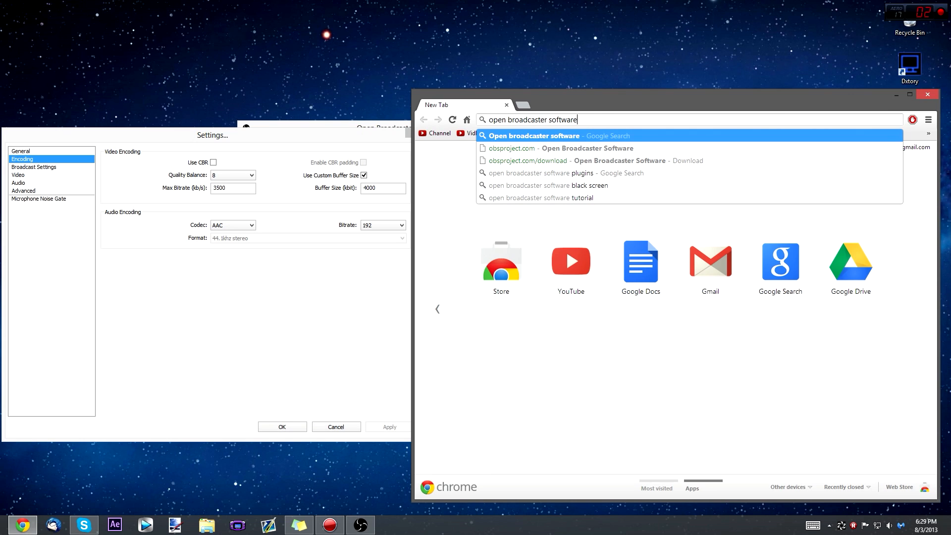
type(" stt")
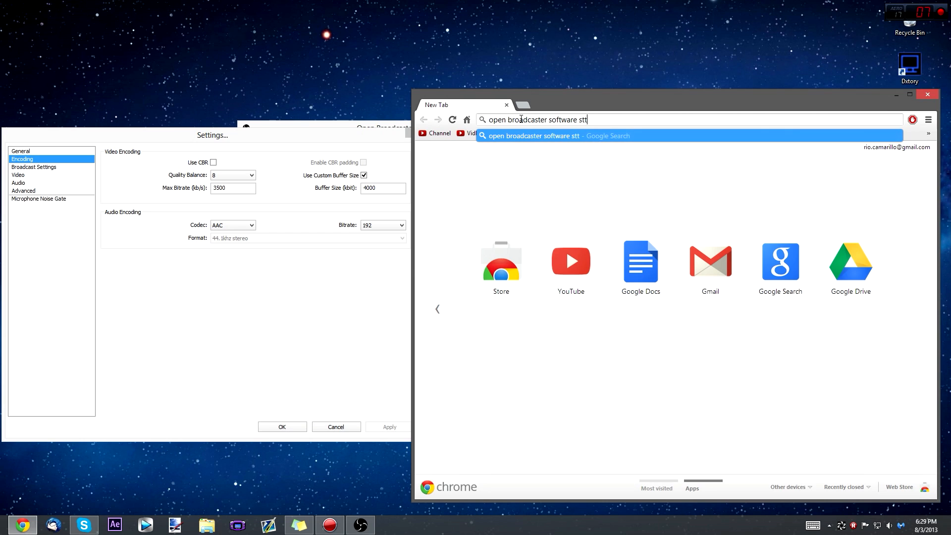
key("BackSpace")
key("BackSpace")
type("ettings")
key("Return")
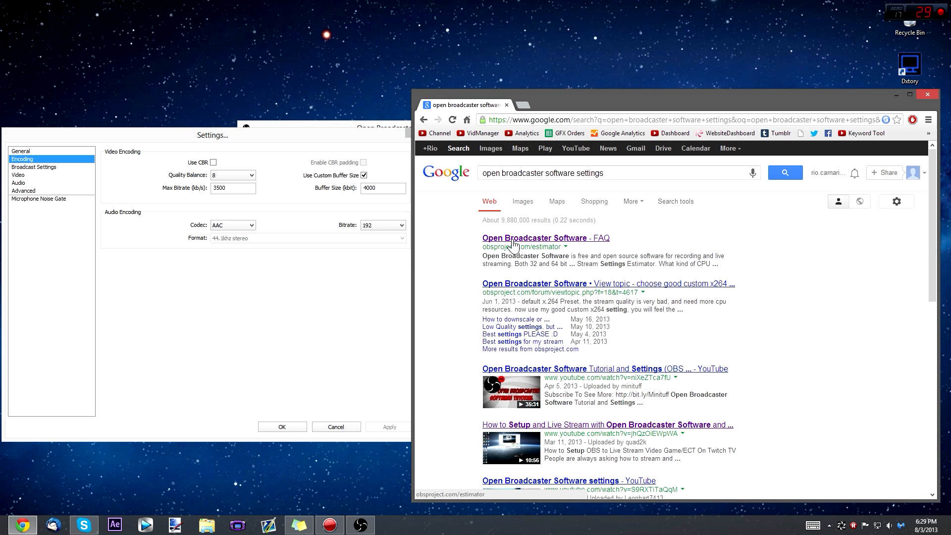
Step: Open the obsproject.com/estimator page from the search results
left_click_drag(479, 239, 635, 244)
left_click(634, 251)
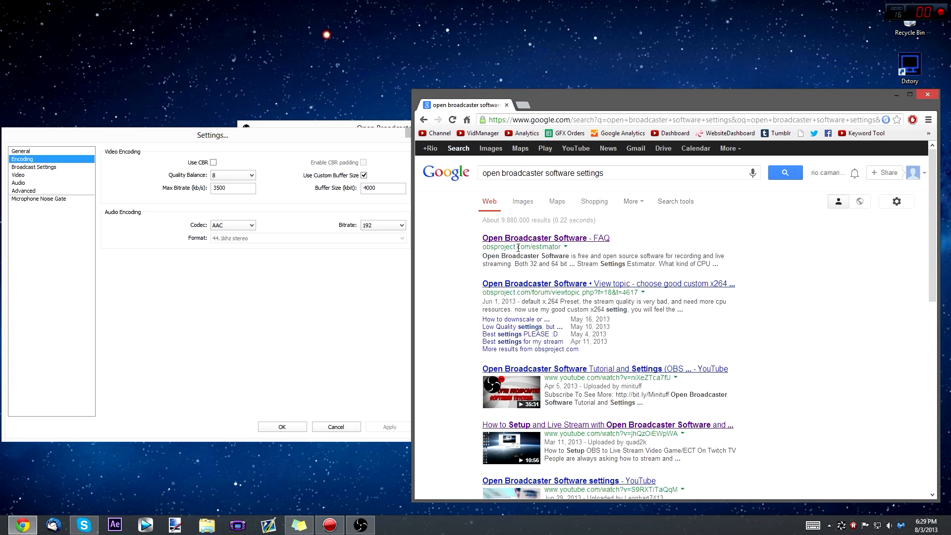
left_click(546, 241)
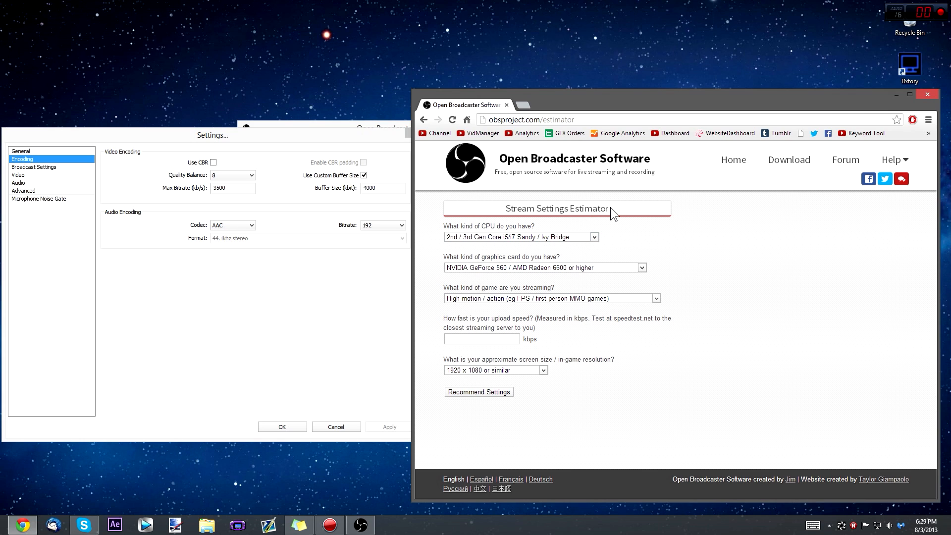
Step: Look through the CPU choices offered by the Stream Settings Estimator
left_click(578, 237)
left_click(634, 223)
left_click(576, 238)
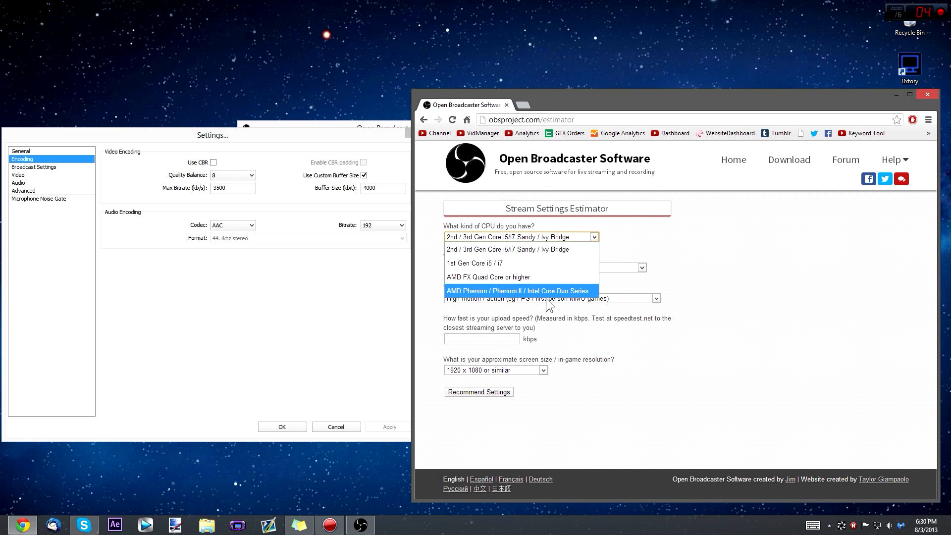
left_click(510, 228)
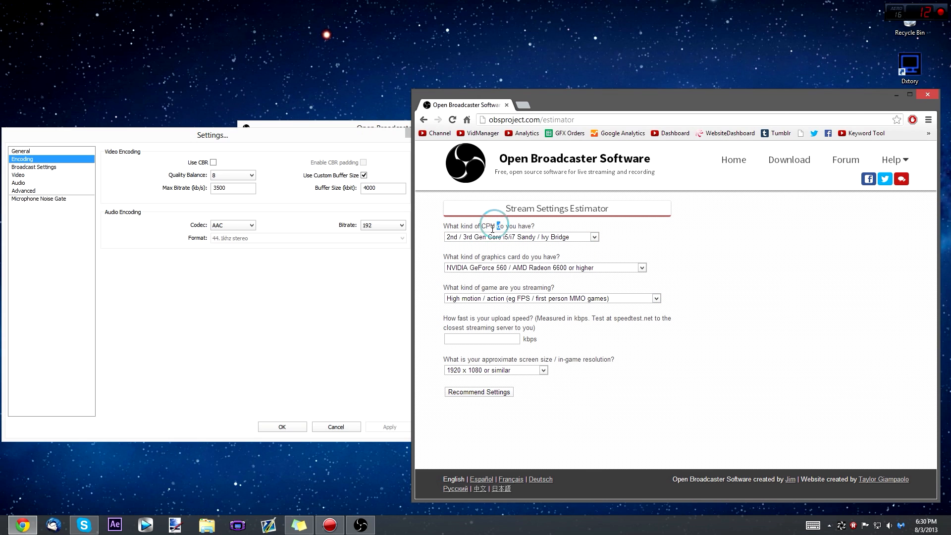
Step: Review the answers available for the processor question in the estimator form without changing the selection
left_click_drag(481, 226, 501, 224)
left_click(611, 235)
left_click(593, 239)
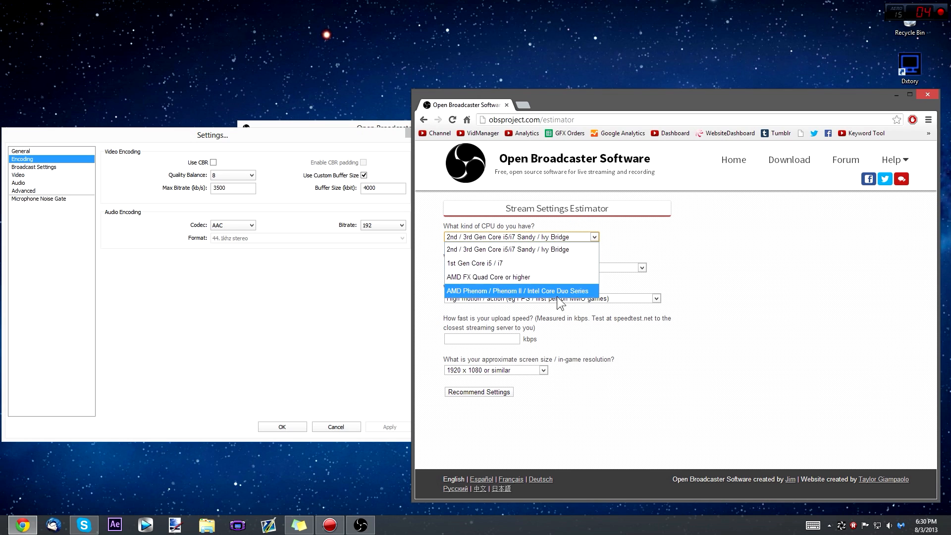
left_click(681, 227)
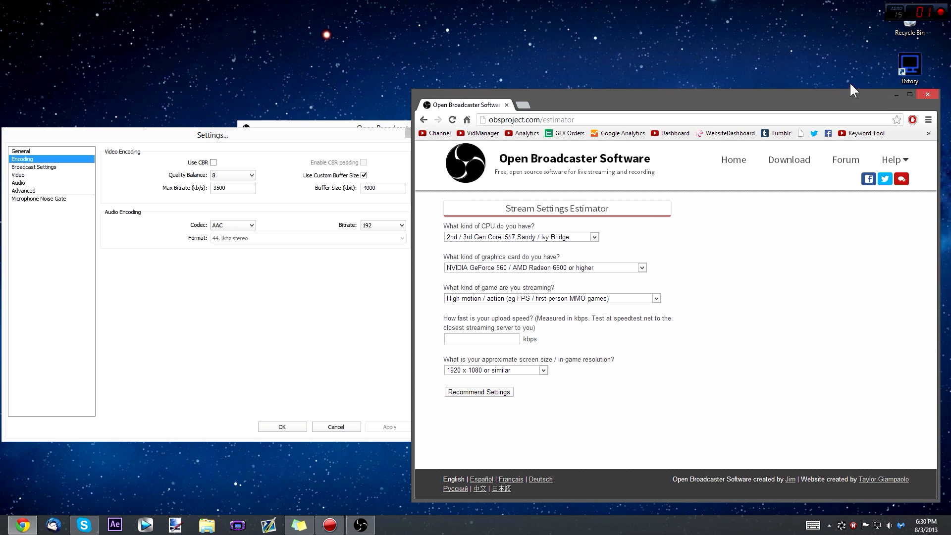
Step: Search Windows for "computer" and open its system properties to check the installed processor, keeping the estimator partly in view
mouse_move(826, 98)
left_mouse_down()
mouse_move(574, 46)
mouse_move(659, 80)
mouse_move(729, 79)
mouse_move(819, 109)
mouse_move(833, 108)
mouse_move(686, 79)
mouse_move(853, 103)
mouse_move(829, 109)
left_mouse_up()
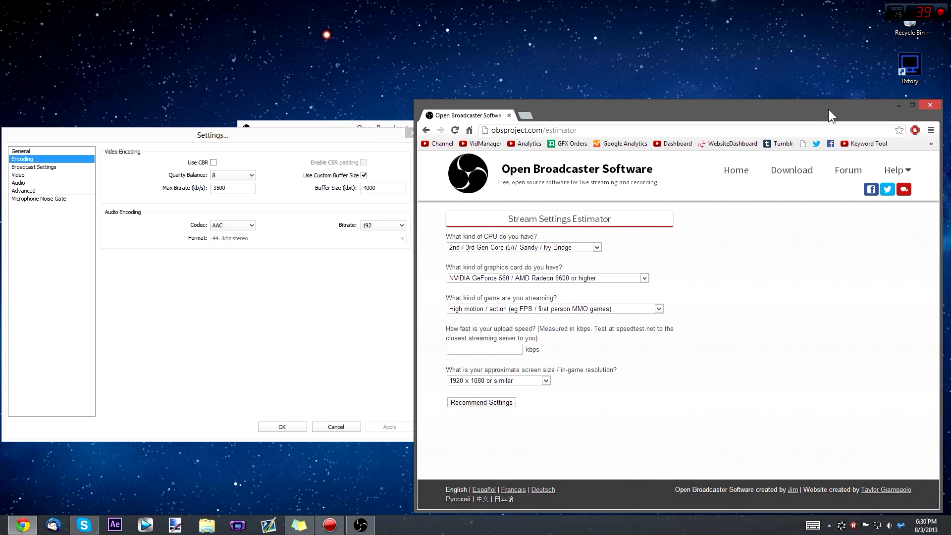
key("super")
type("compu")
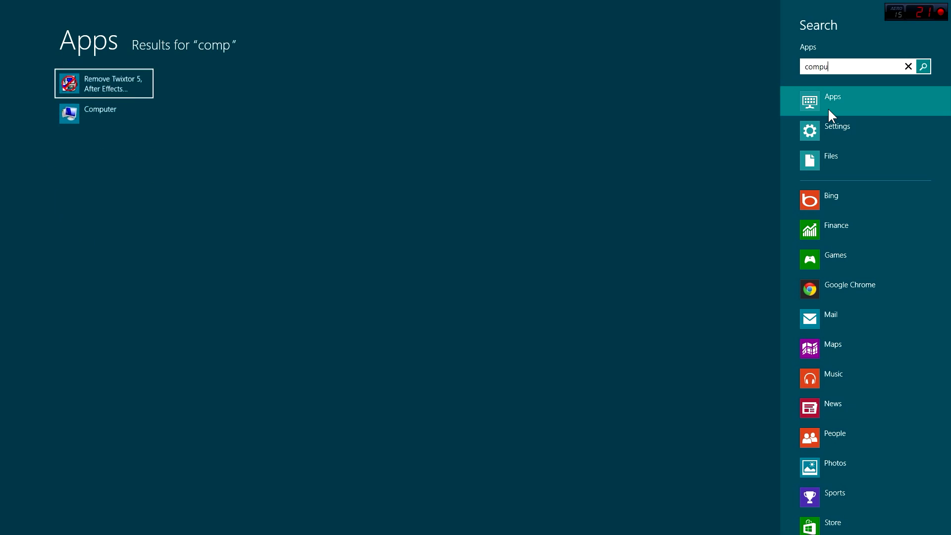
type("ter")
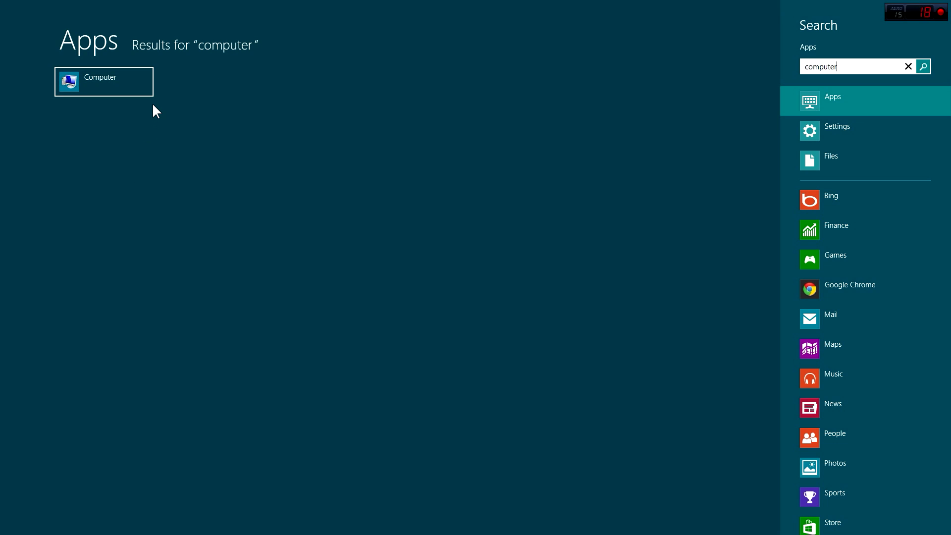
right_click(127, 84)
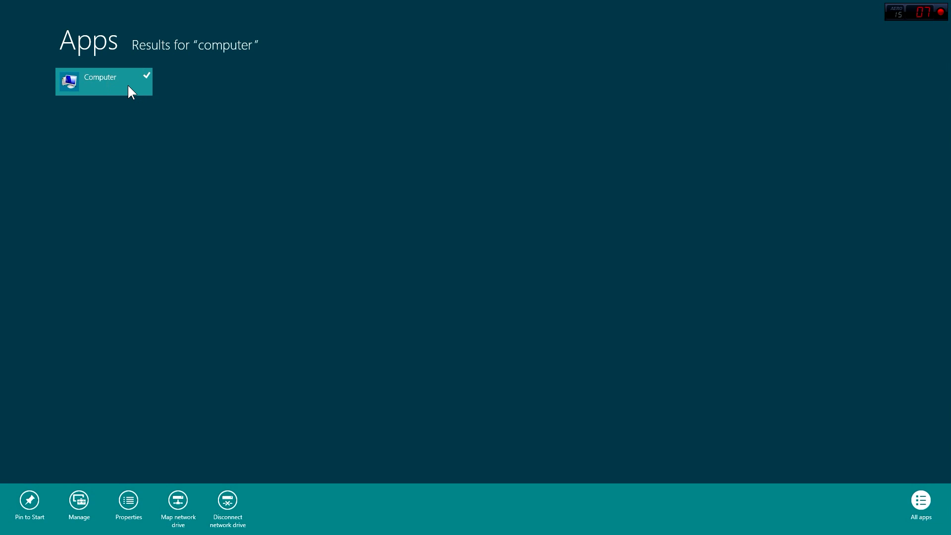
left_click(122, 499)
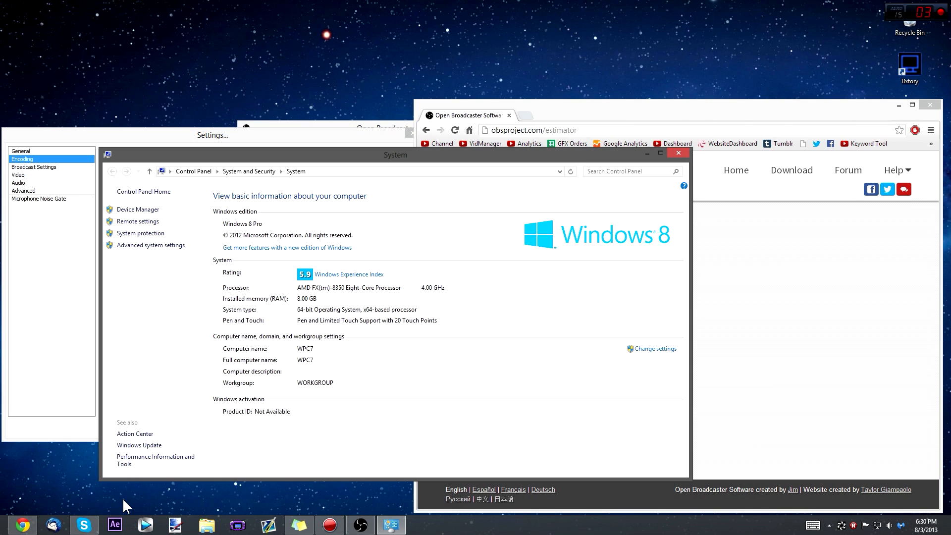
left_click_drag(358, 154, 263, 186)
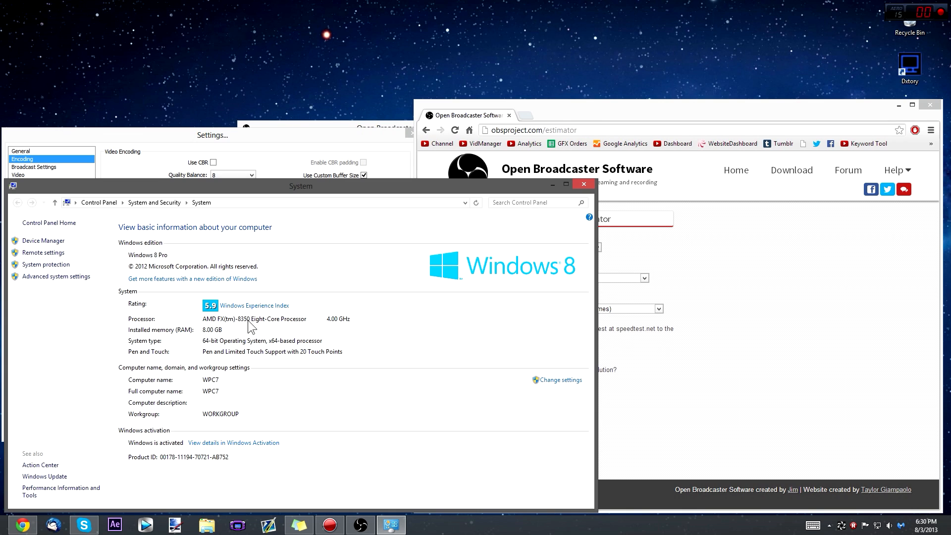
Step: Set the estimator's CPU to "AMD FX Quad Core or higher" and close the System window
left_click(797, 268)
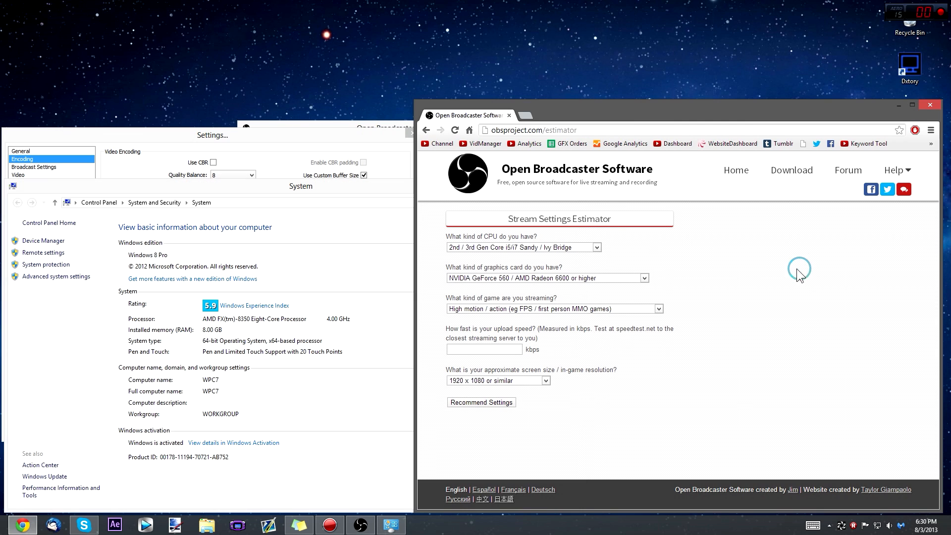
left_click(531, 247)
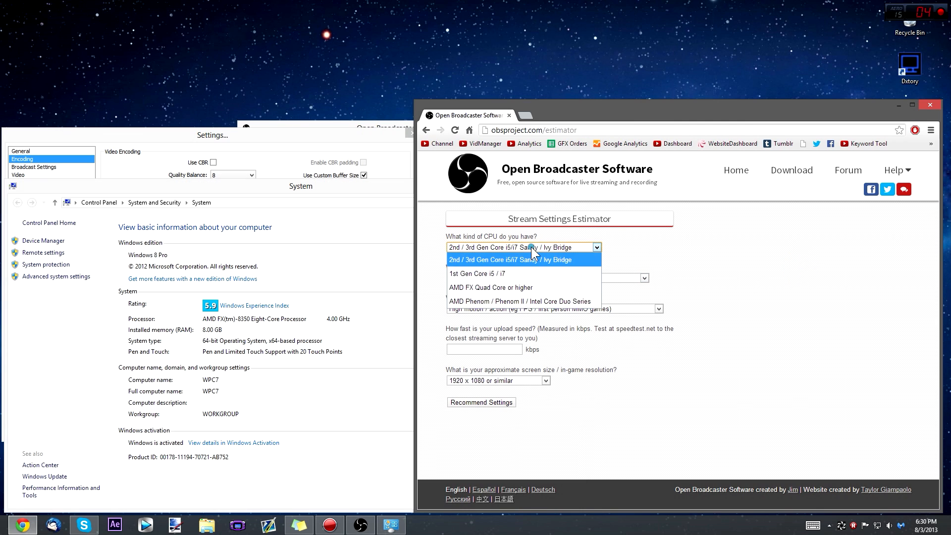
left_click(519, 289)
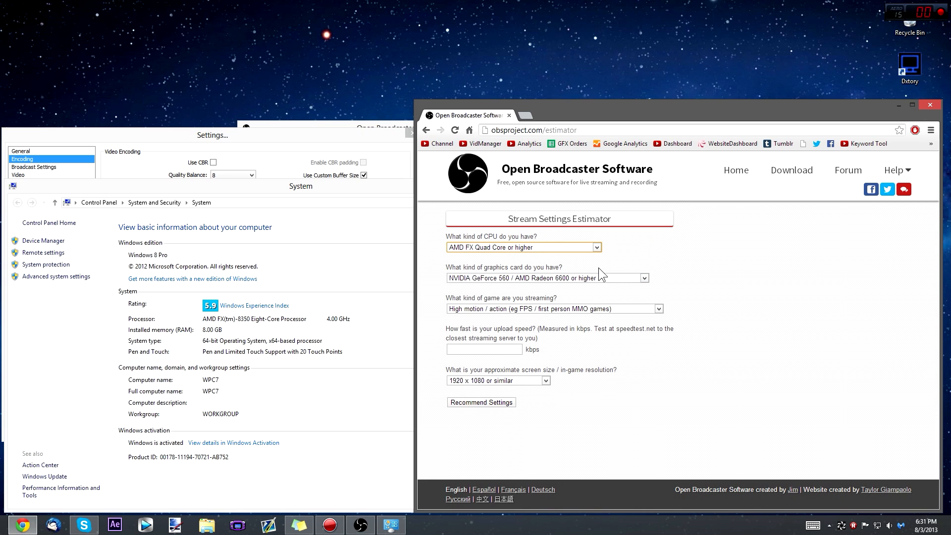
left_click(337, 196)
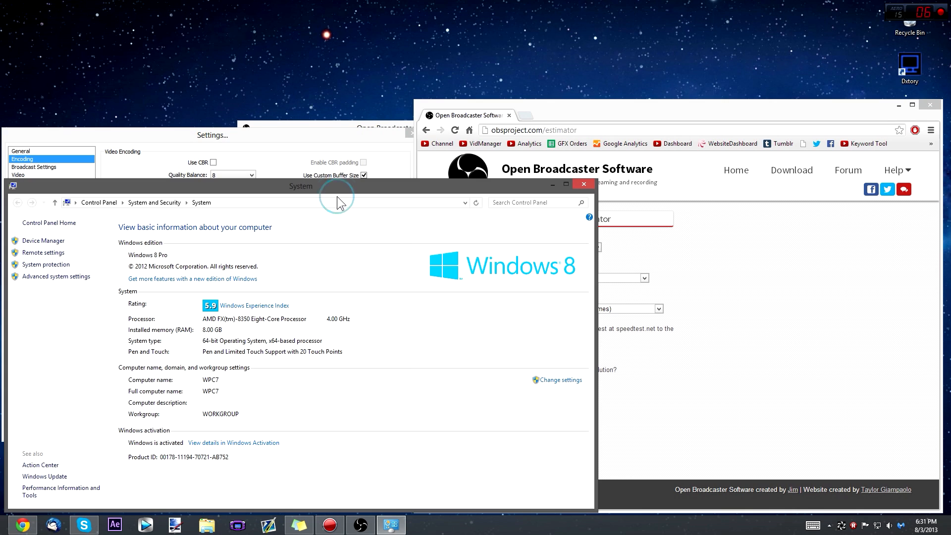
left_click(585, 187)
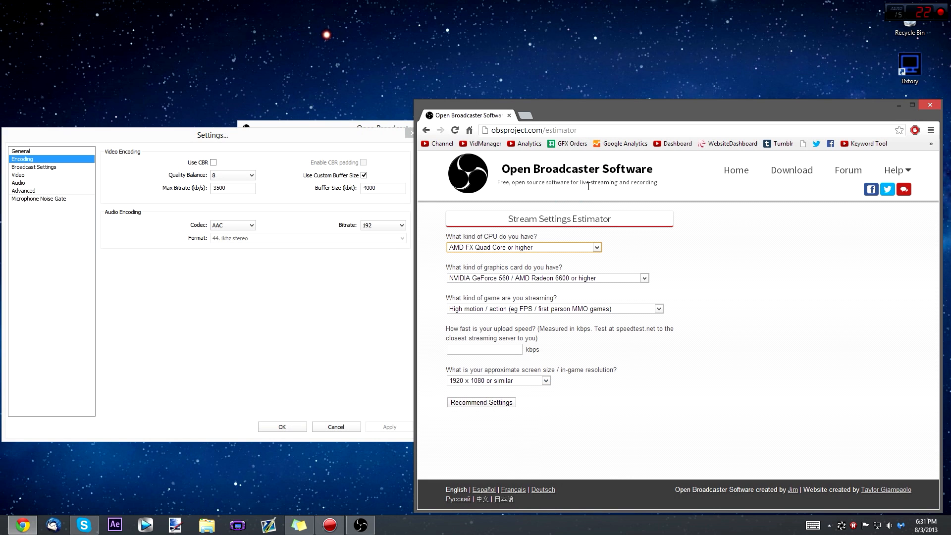
Step: Search Windows settings for "device manager", open Device Manager and place its window over the browser
key("super")
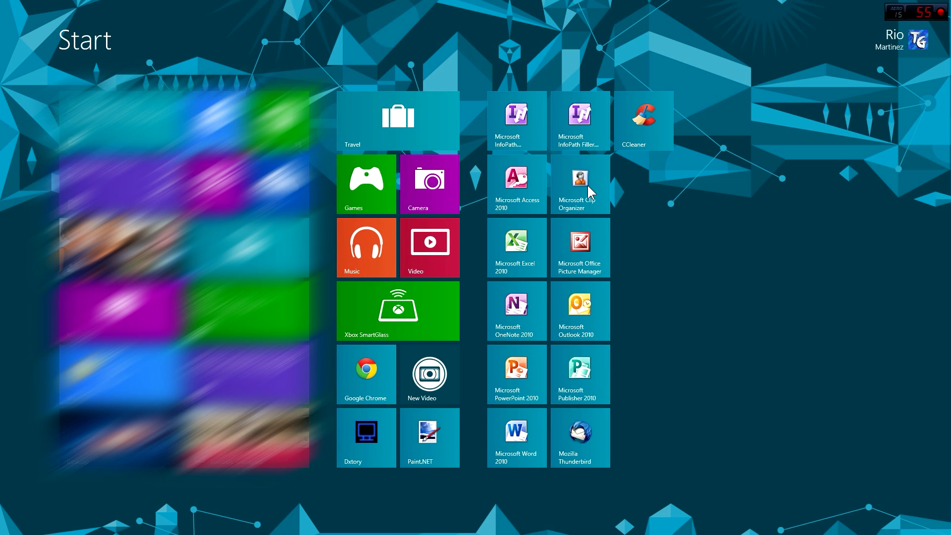
type("device")
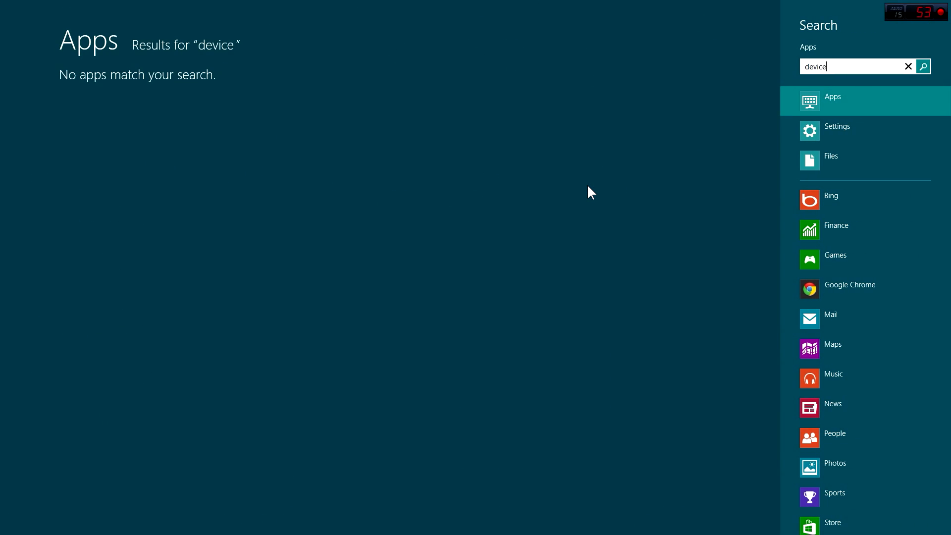
type(" manager")
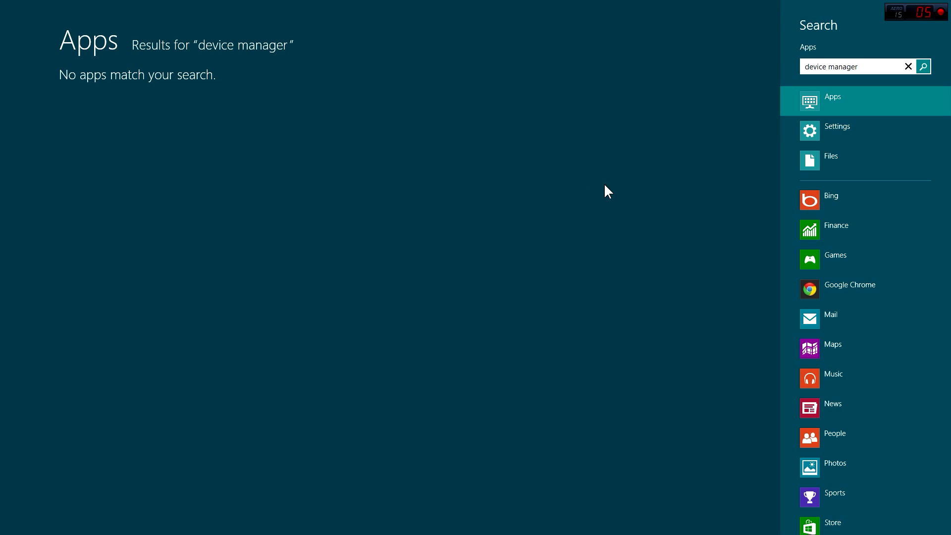
left_click(820, 130)
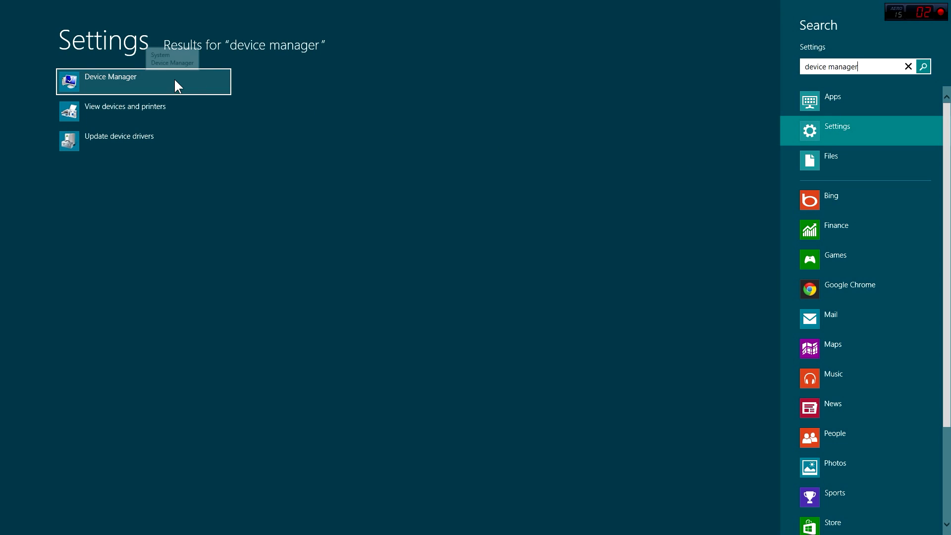
left_click(142, 85)
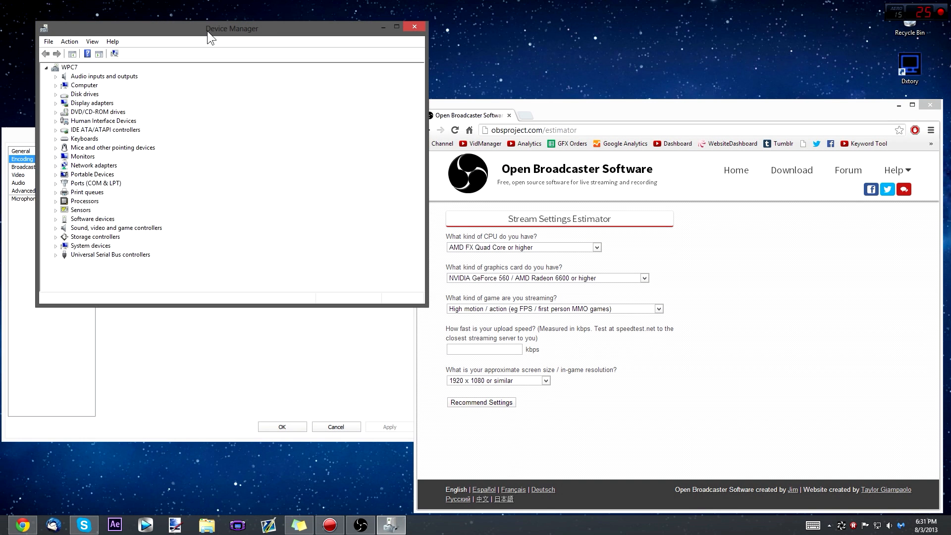
left_click_drag(207, 31, 633, 119)
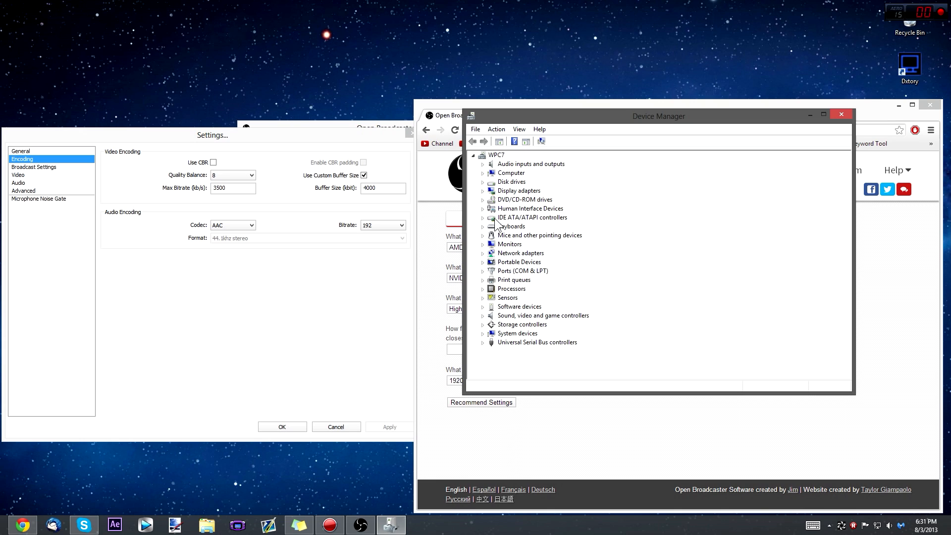
Step: Check which graphics card is listed under Display adapters, and close Device Manager
left_click(482, 190)
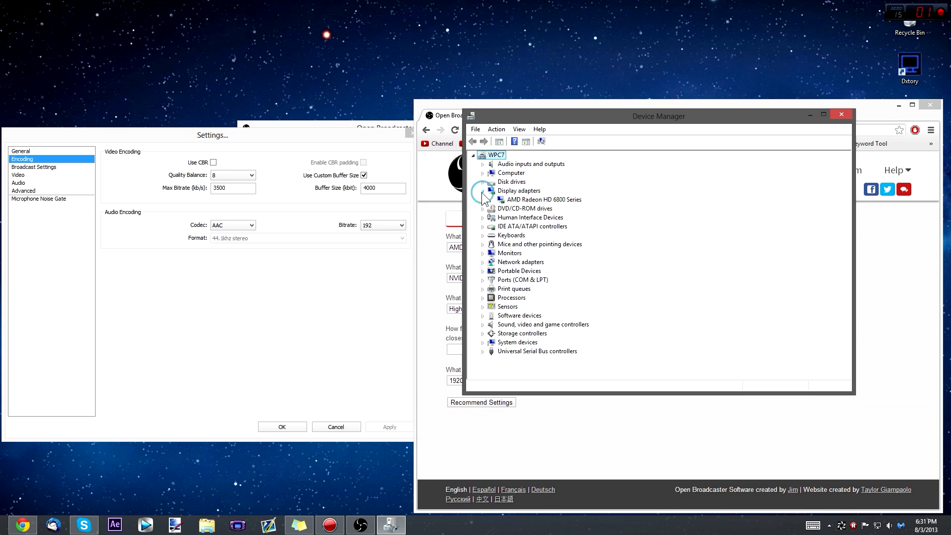
left_click(512, 200)
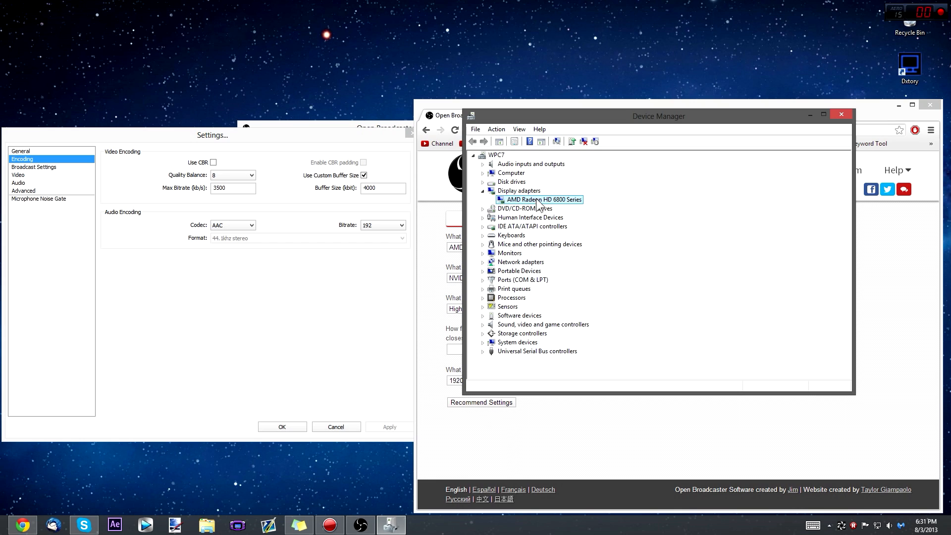
left_click(841, 115)
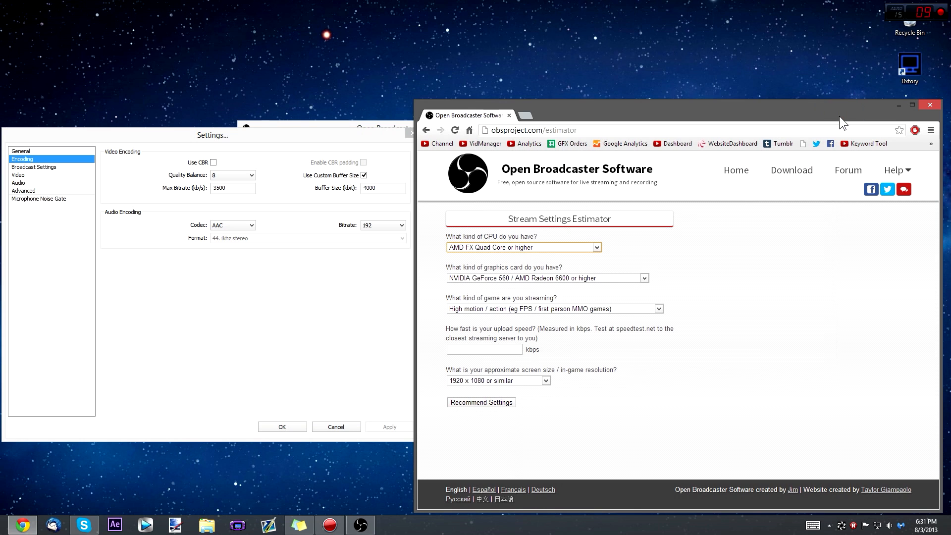
Step: Choose "NVIDIA GeForce 560 / AMD Radeon 6600 or higher" as graphics card and "High motion / action" as game type
left_click(544, 280)
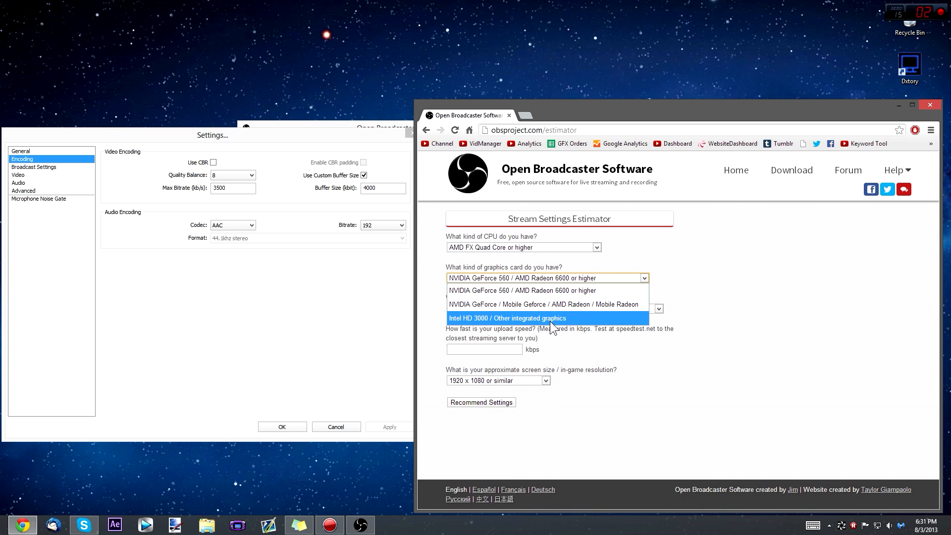
left_click(557, 291)
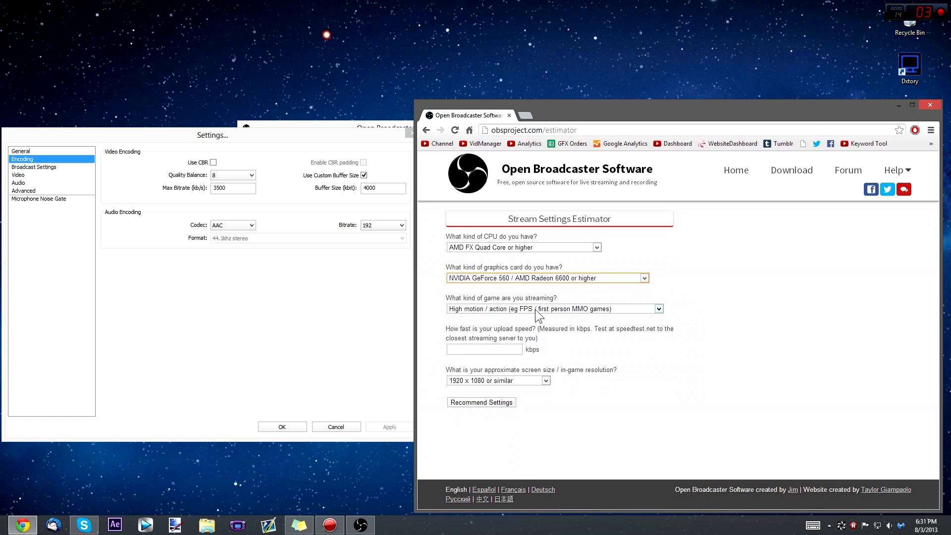
left_click(497, 312)
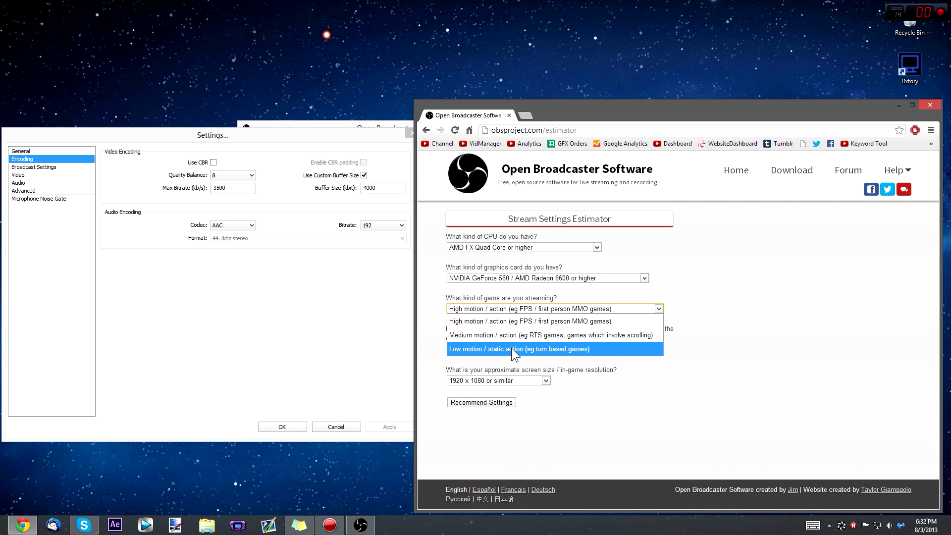
left_click(514, 321)
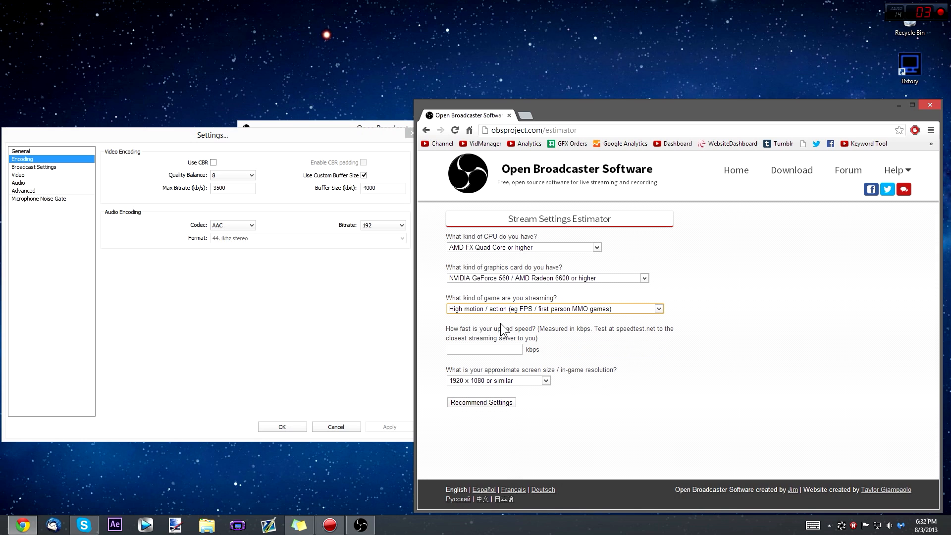
Step: Open speedtest.net in a new browser tab to find the upload speed the estimator asks for
left_click(499, 350)
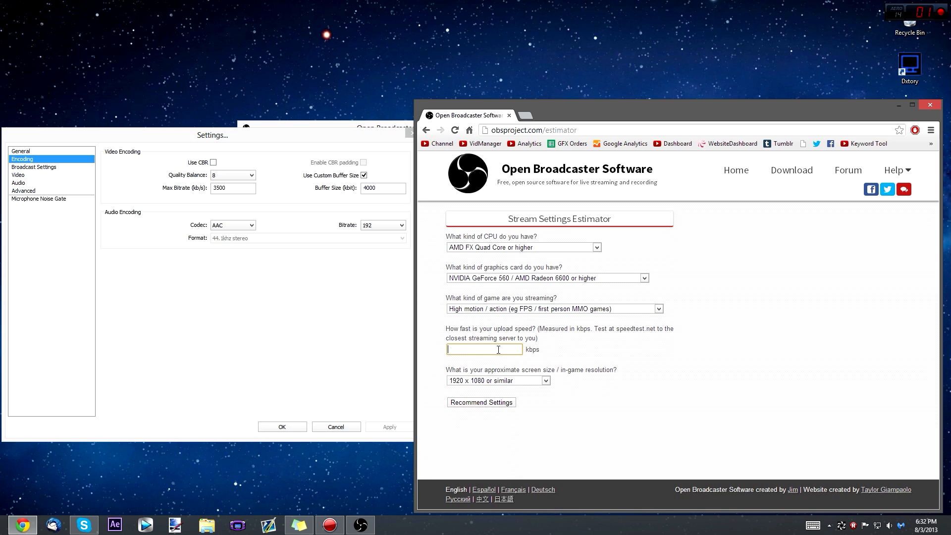
left_click(527, 115)
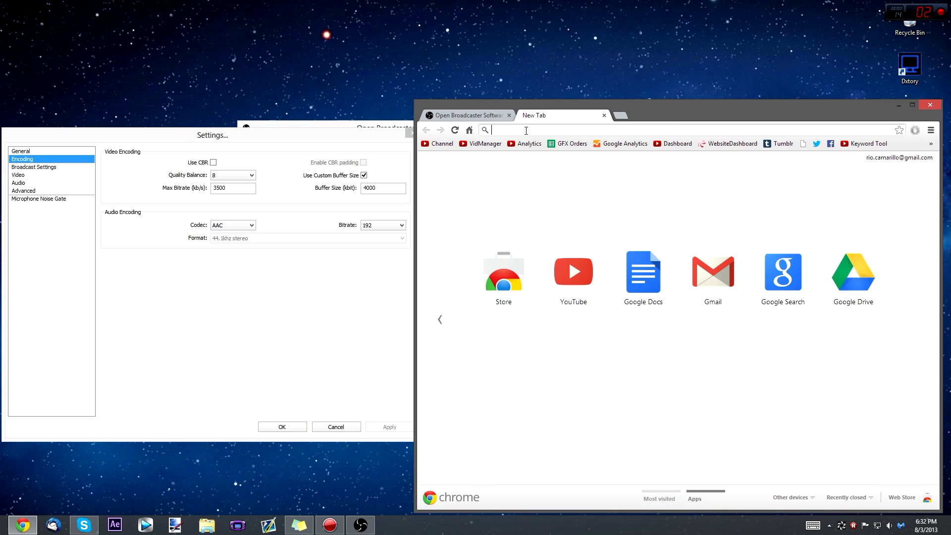
type("speedtes")
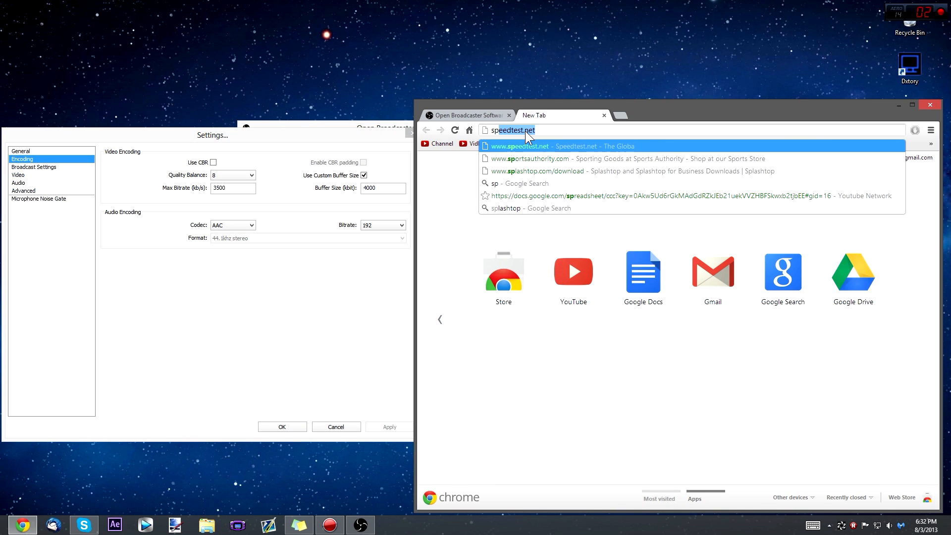
type("t.net")
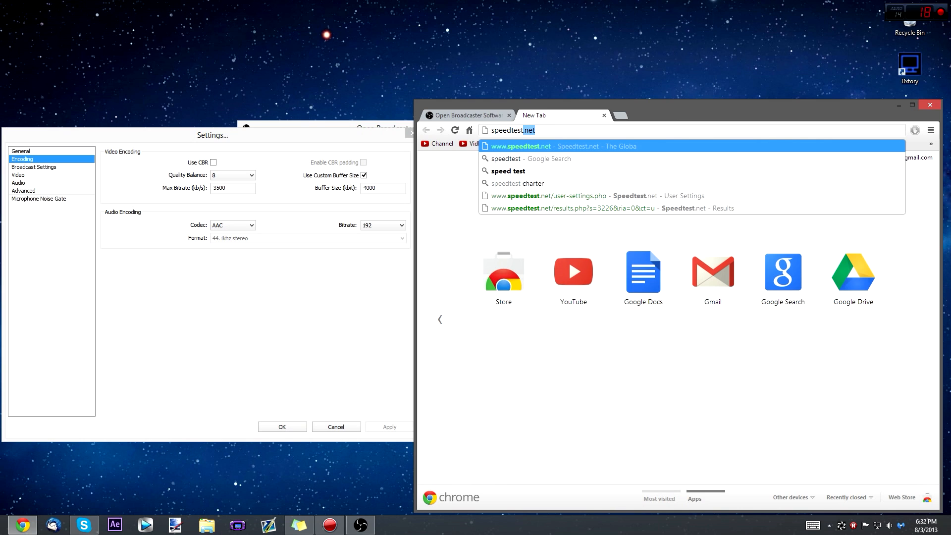
key("Return")
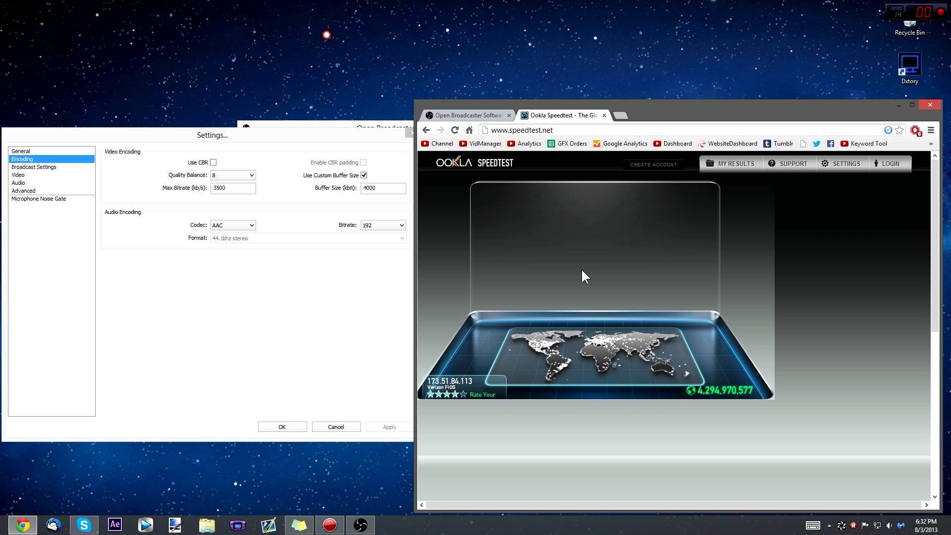
Step: Run the Ookla speed test to measure the connection's upload speed
left_click(470, 115)
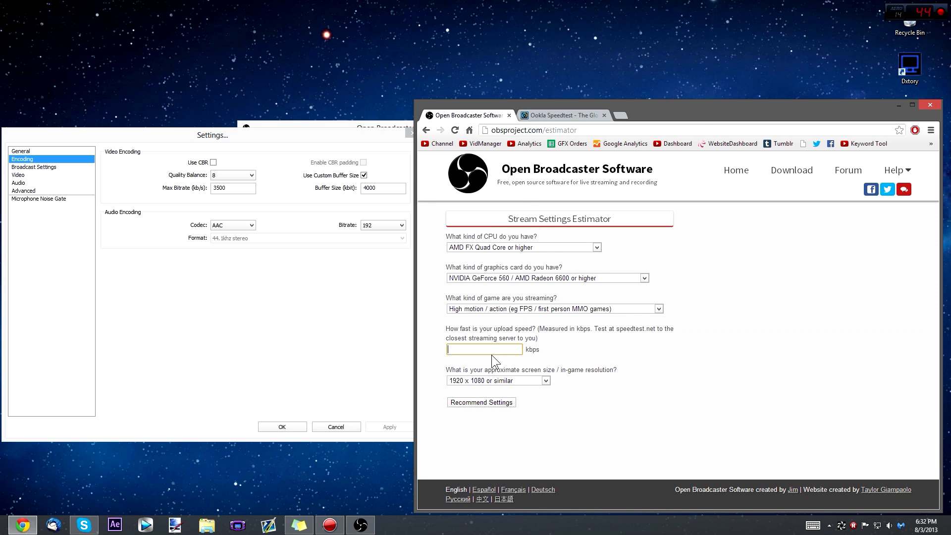
left_click(553, 121)
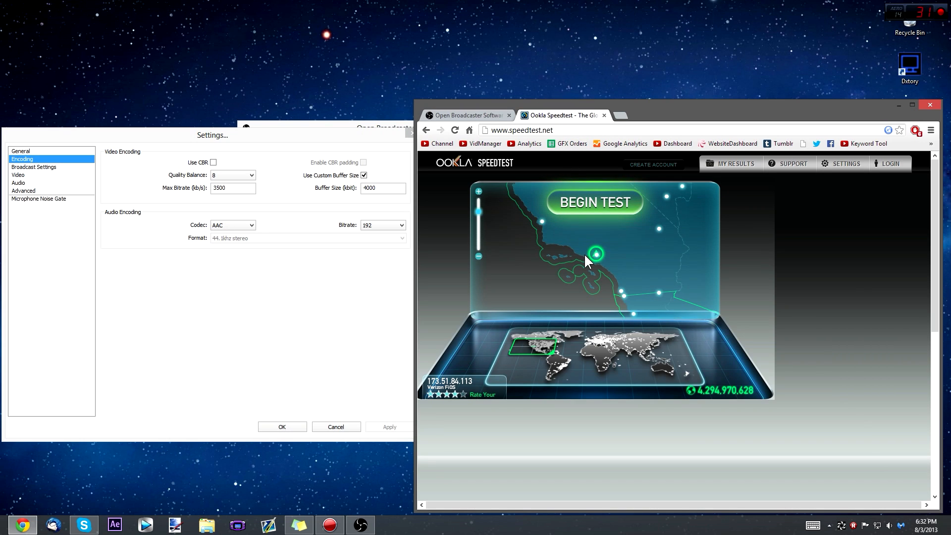
left_click(604, 212)
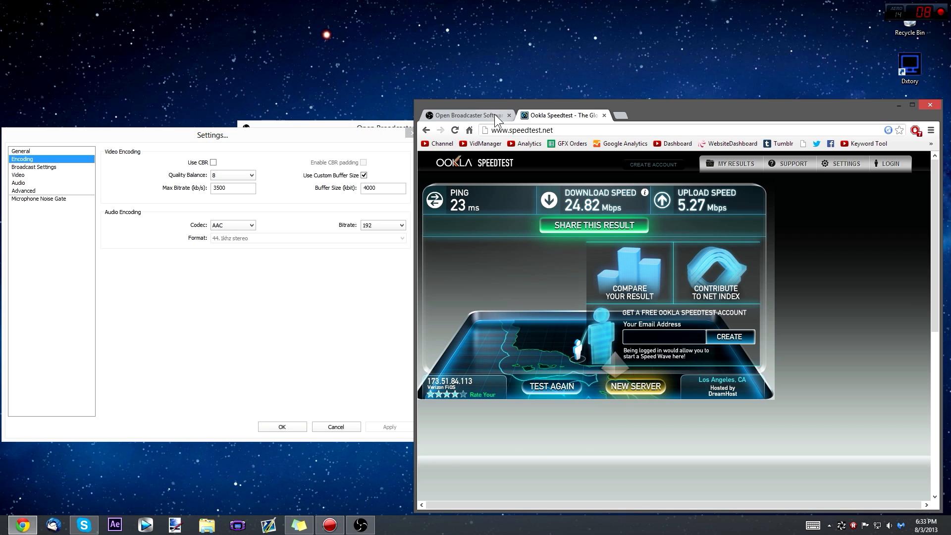
Step: Check which unit the Stream Settings Estimator expects for upload speed and compare it with the unit in the speed test result
left_click(466, 115)
left_click(518, 349)
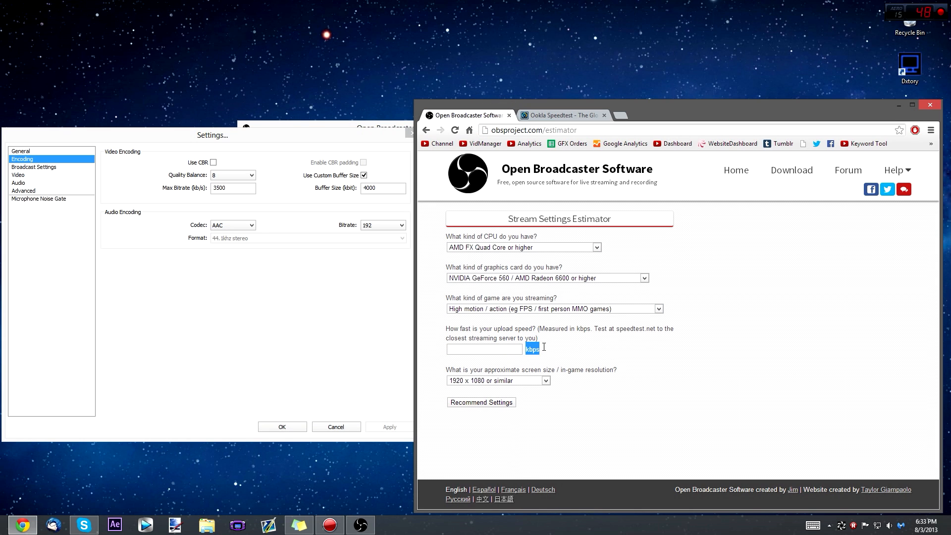
left_click(544, 115)
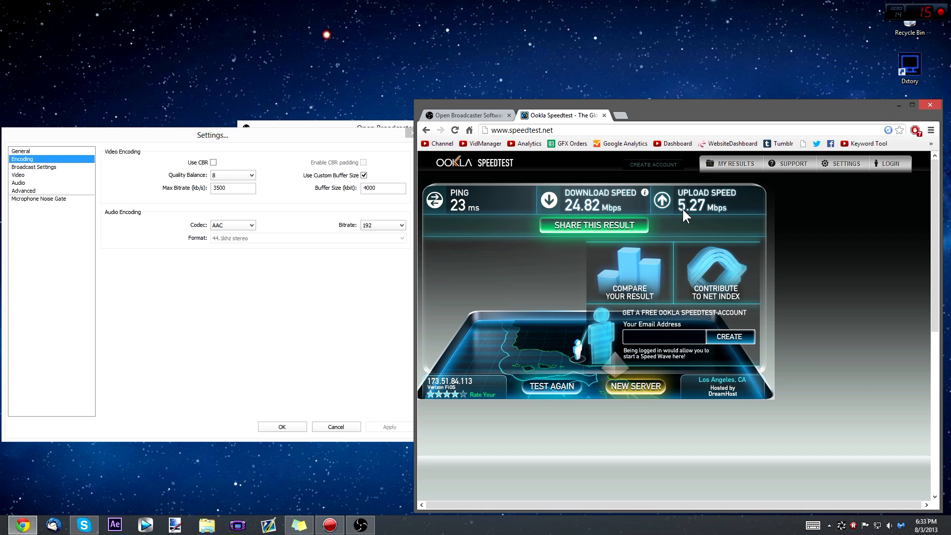
Step: Search Google in a new browser tab for "5.27 Mbps to kbps" to convert the measured upload speed
left_click(622, 115)
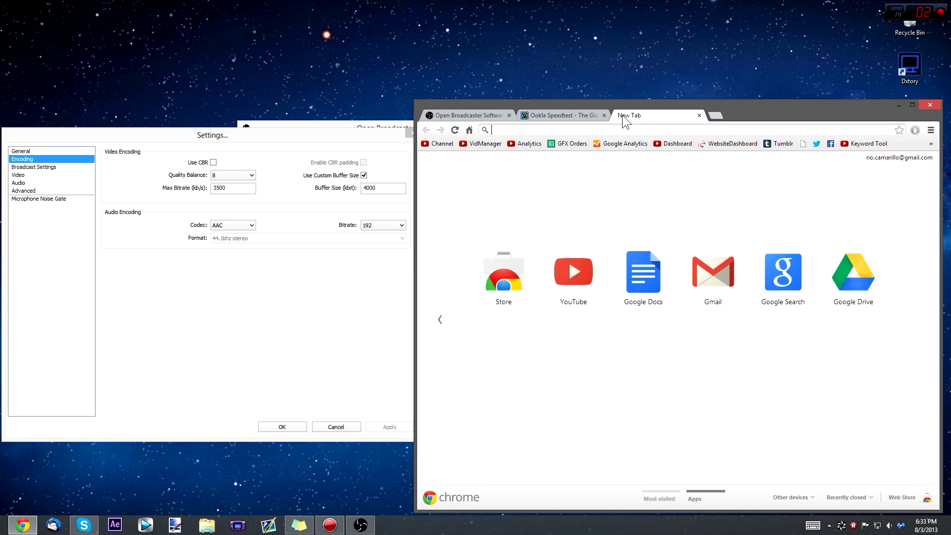
type("5.")
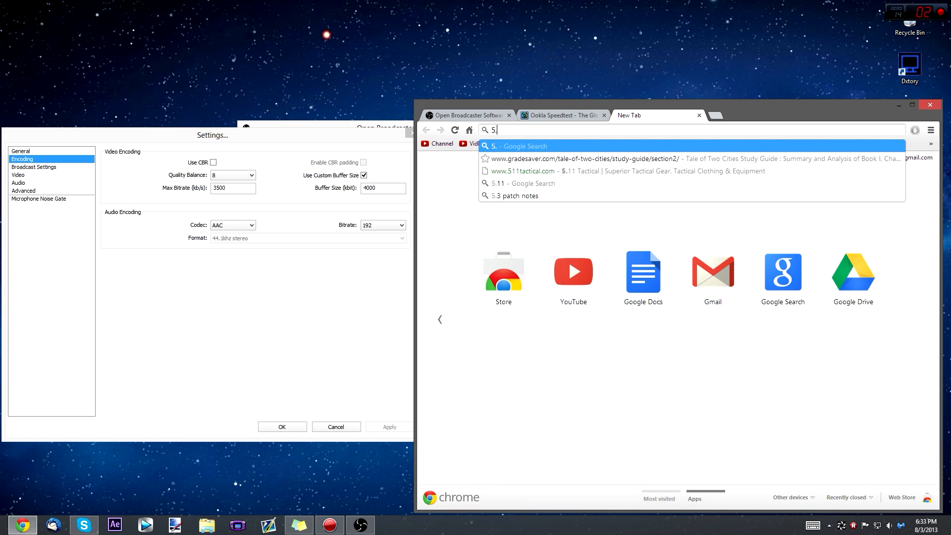
type("267")
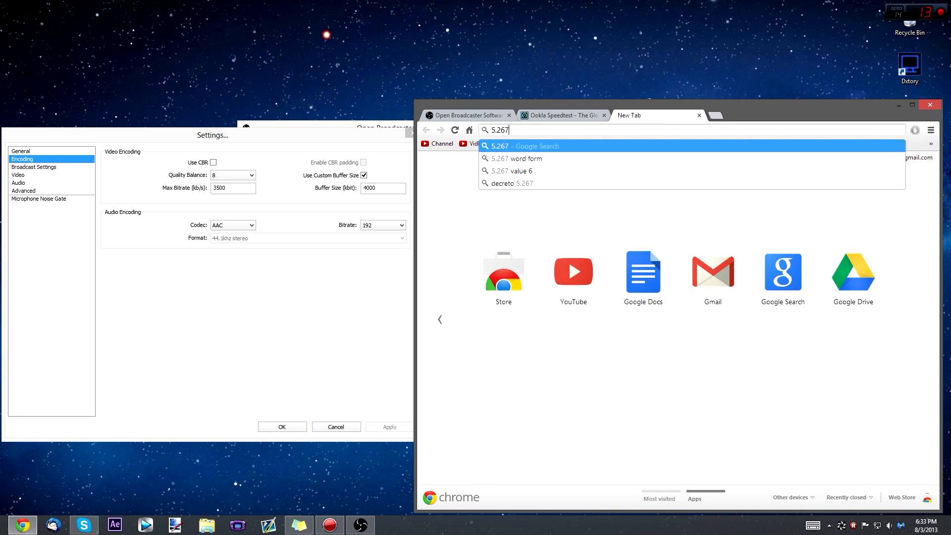
key("BackSpace")
key("BackSpace")
key("BackSpace")
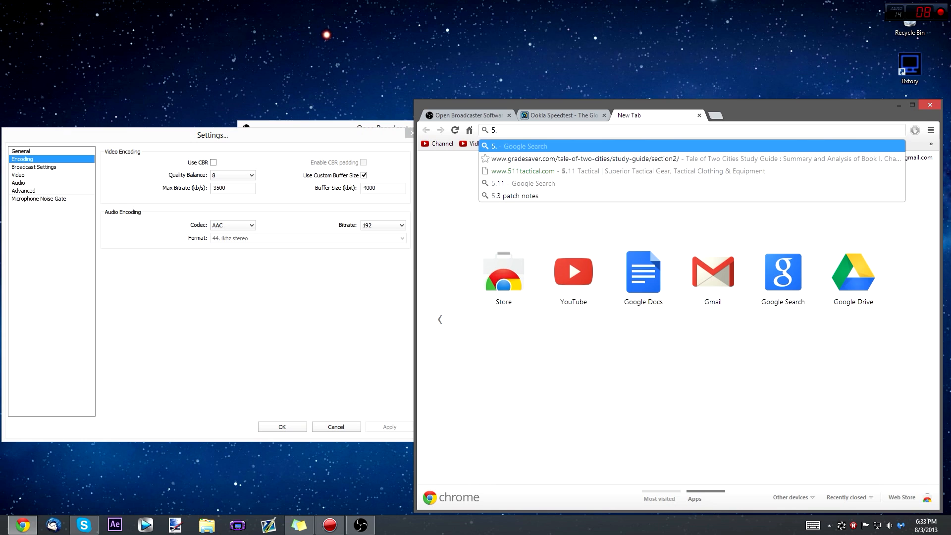
type("27 ")
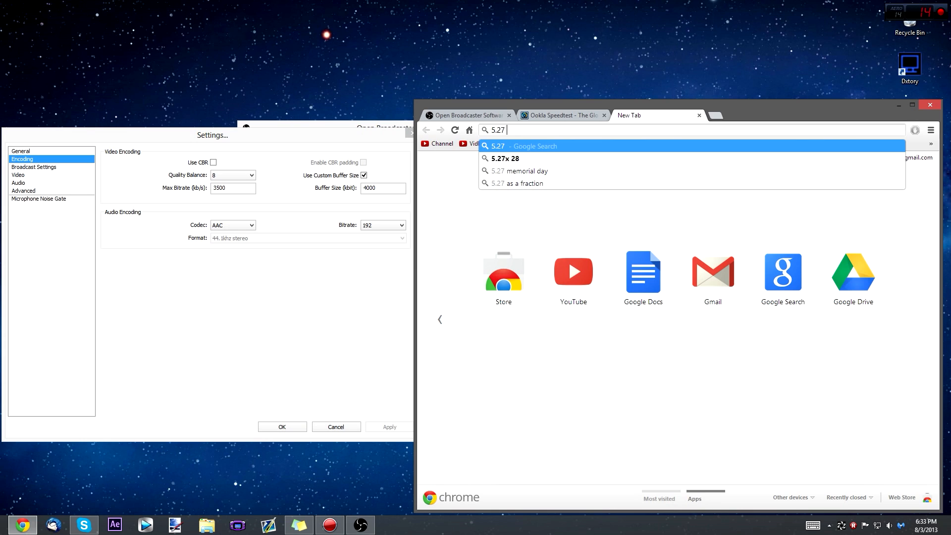
type("Mbps")
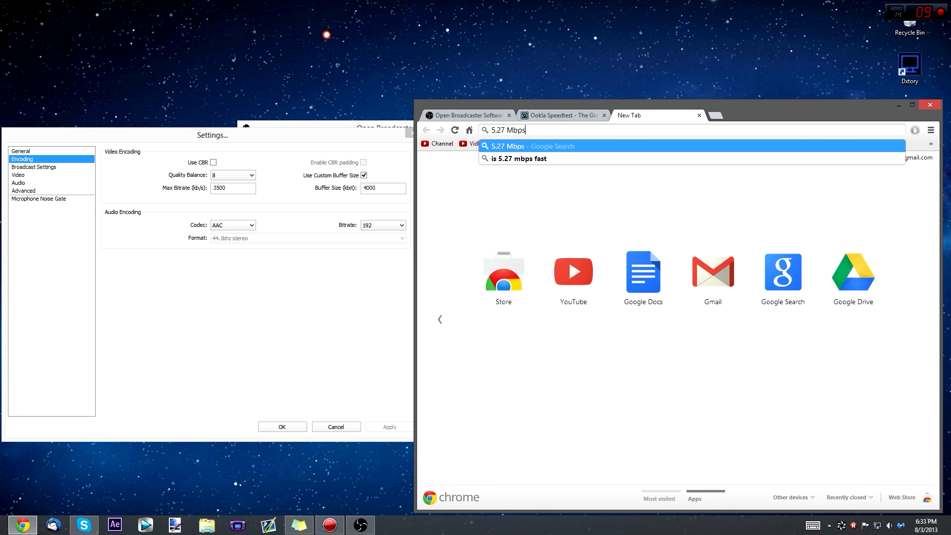
type(" to kbps")
key("Return")
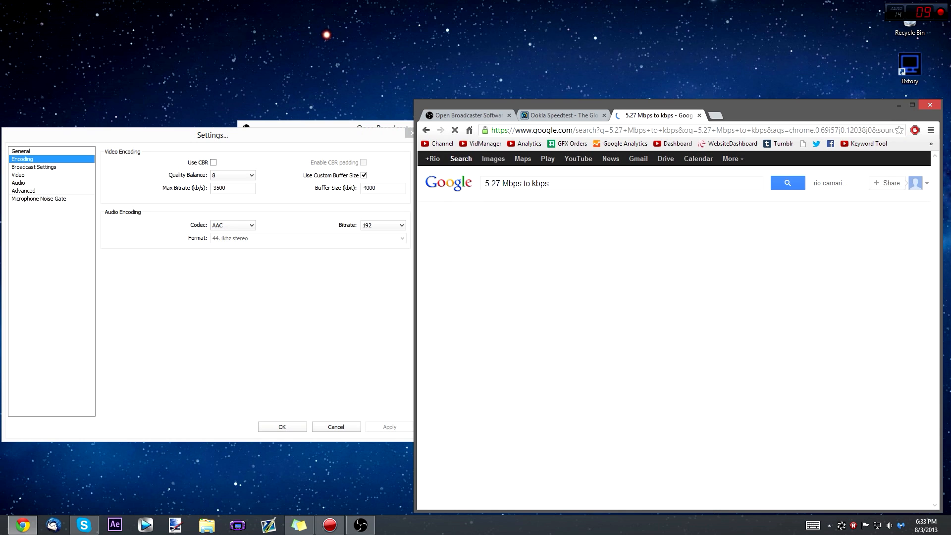
Step: Highlight the converted Kbps figure and compare it with the upload speed on the speed test page
left_click_drag(492, 277, 551, 275)
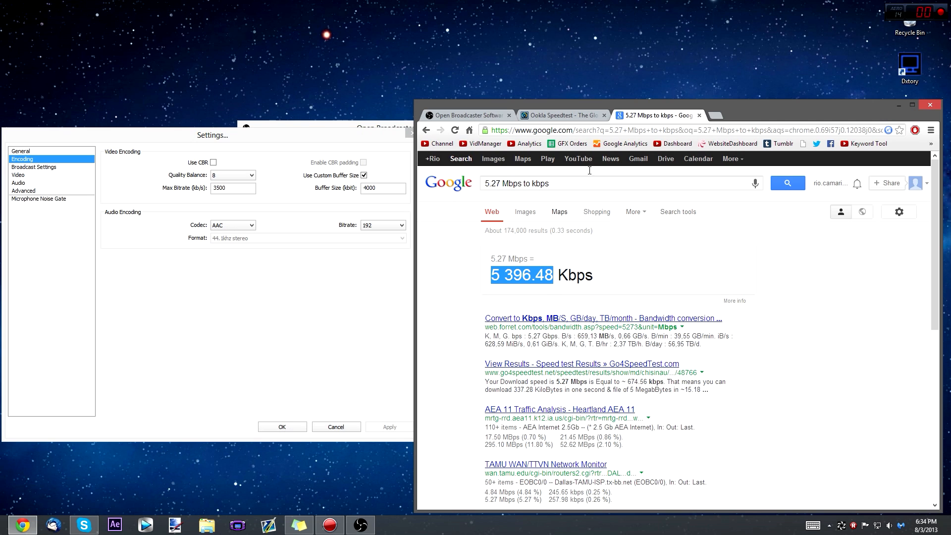
left_click(578, 115)
left_click(659, 116)
left_click(490, 271)
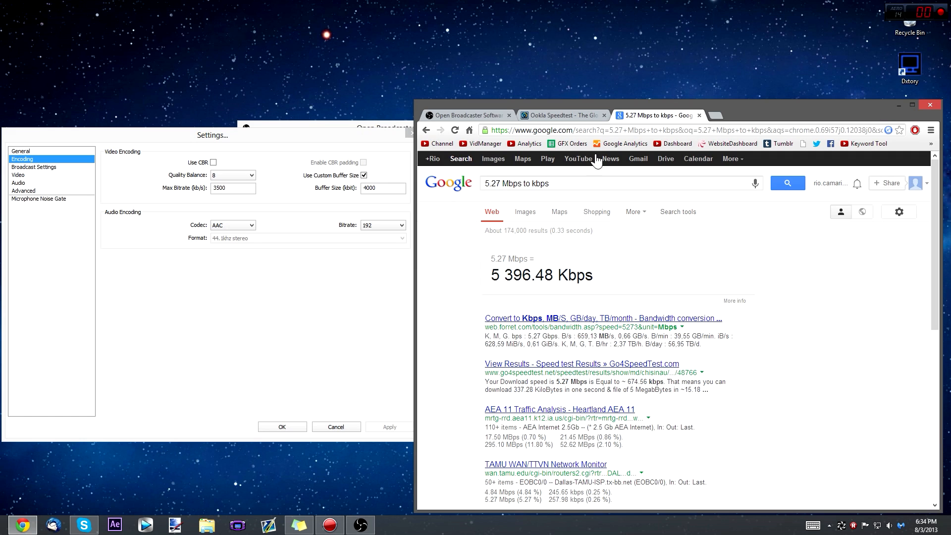
left_click_drag(491, 274, 555, 274)
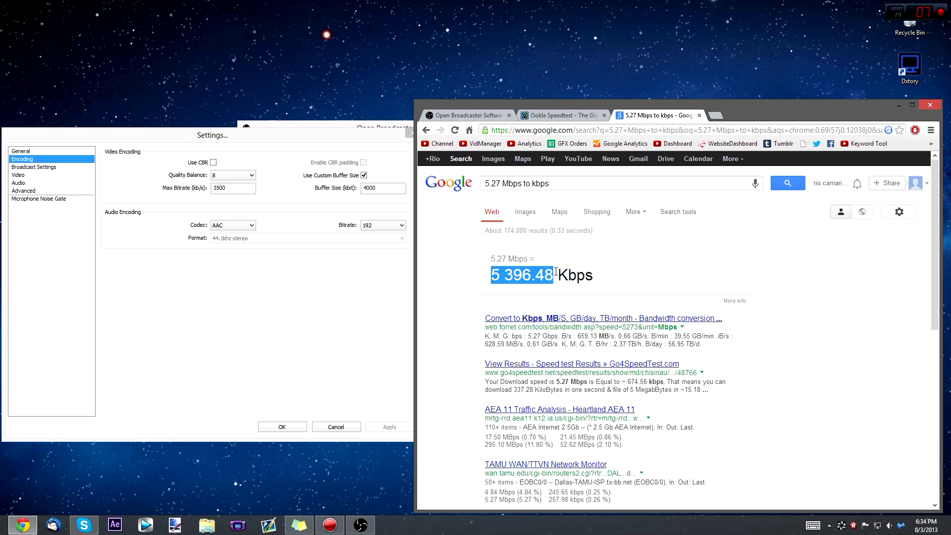
left_click(565, 115)
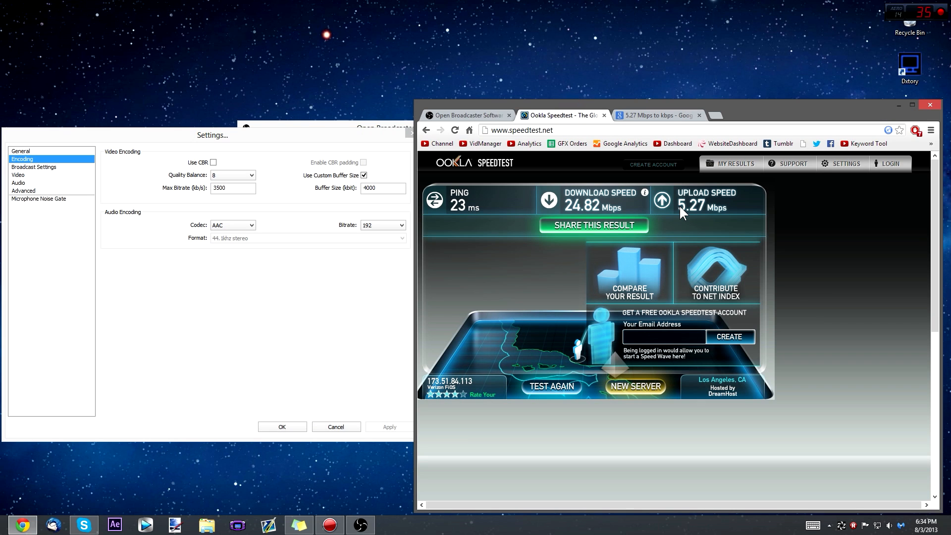
Step: Enter 5000 kbps as the upload speed in the Stream Settings Estimator
left_click(475, 116)
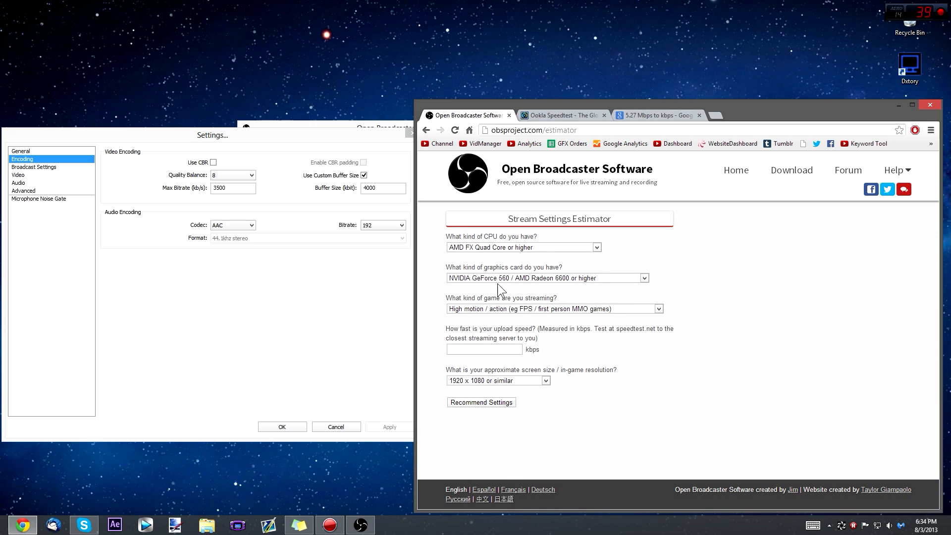
left_click(488, 350)
left_click(452, 353)
left_click(466, 353)
Step: Review the estimator's resolution choices, check the main display's resolution in the Windows Screen Resolution settings, and close them without changes
left_click(501, 382)
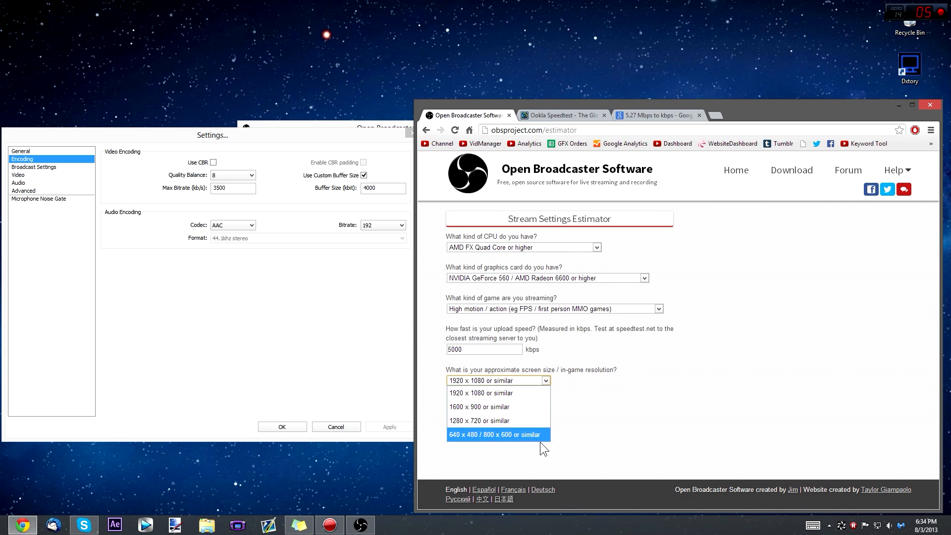
left_click(558, 401)
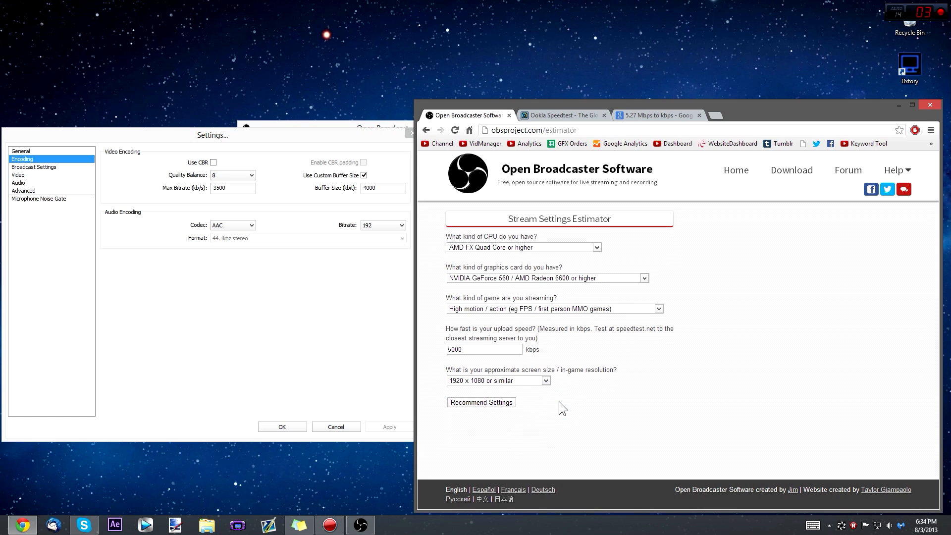
right_click(362, 110)
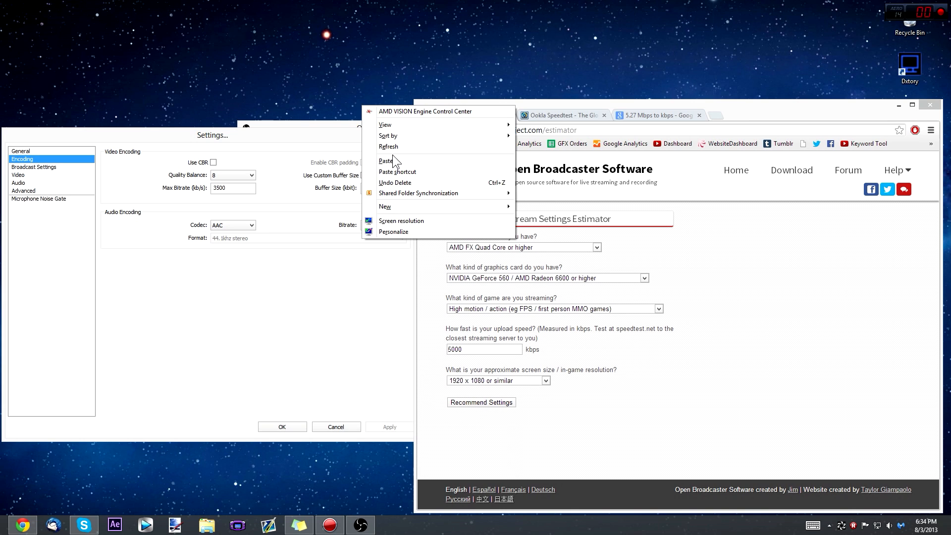
right_click(334, 74)
right_click(325, 22)
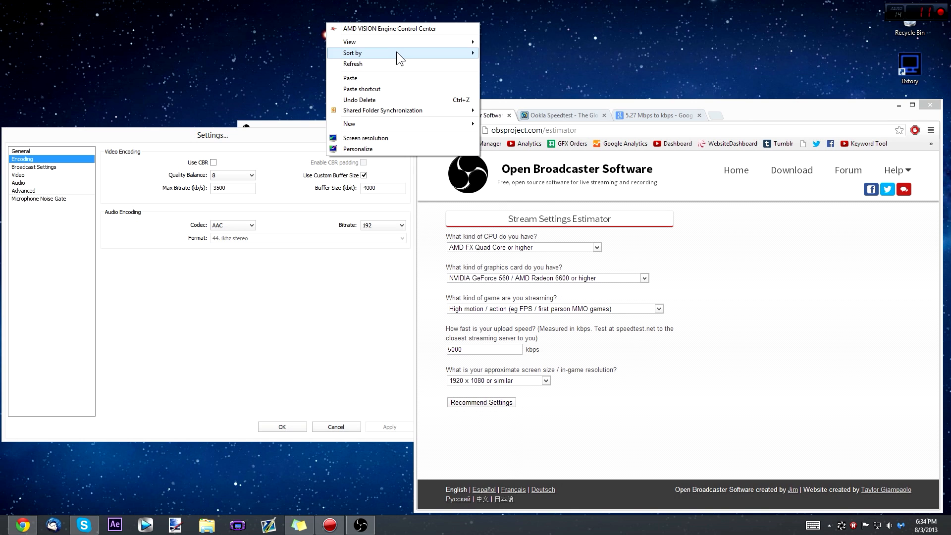
right_click(299, 91)
left_click(332, 208)
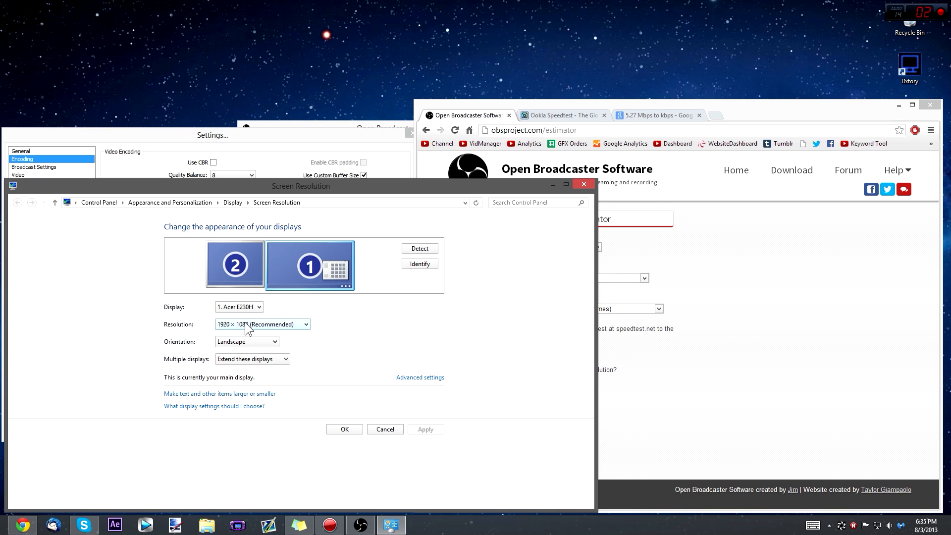
left_click(376, 430)
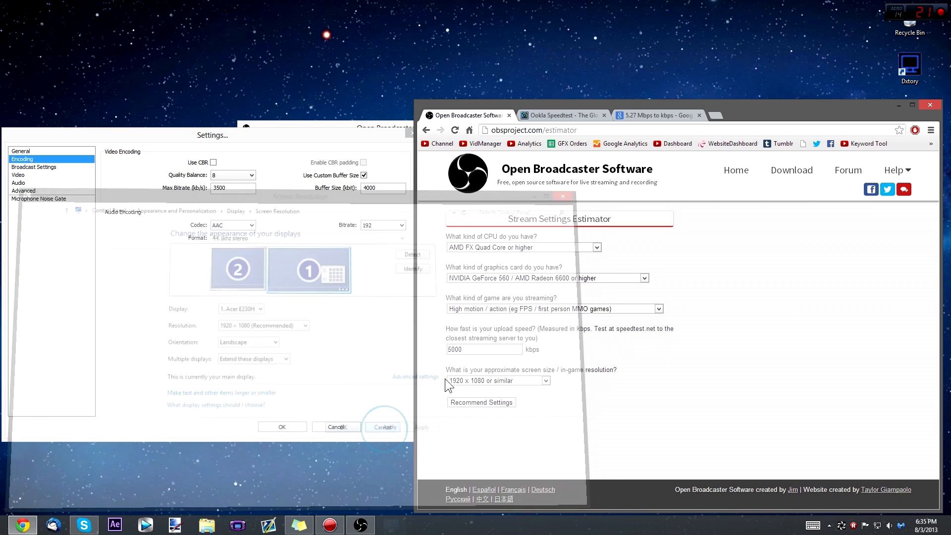
Step: Choose "1920 x 1080 or similar" as the in-game resolution and generate the recommended settings
left_click(471, 382)
left_click(469, 392)
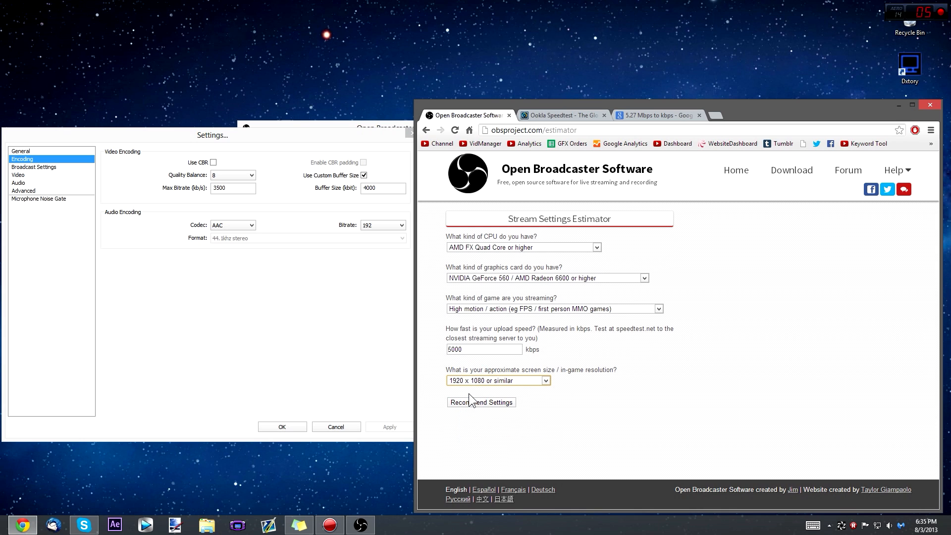
left_click(473, 380)
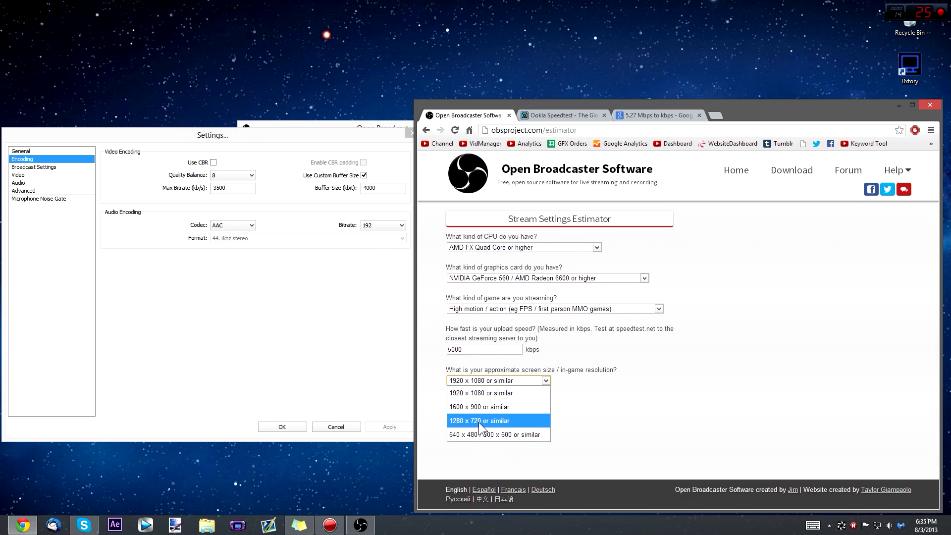
left_click(642, 367)
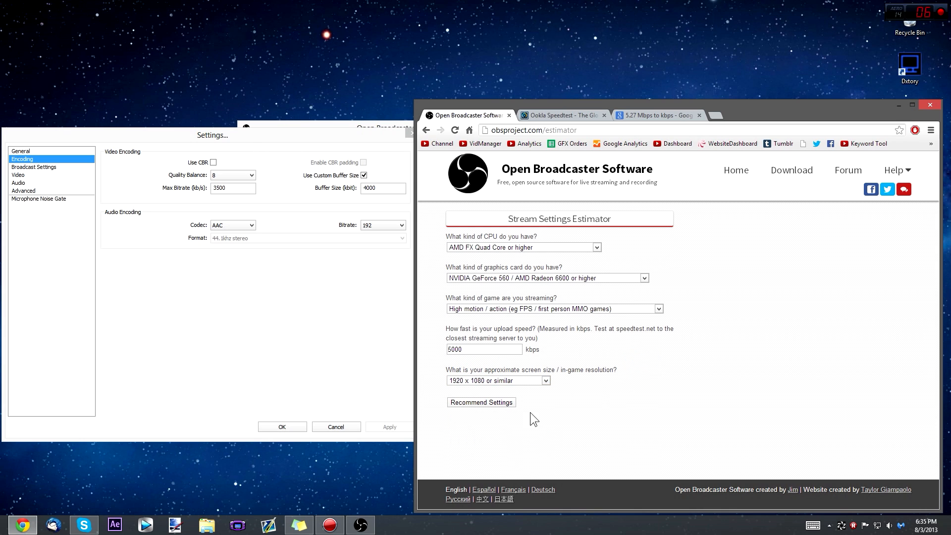
left_click(492, 404)
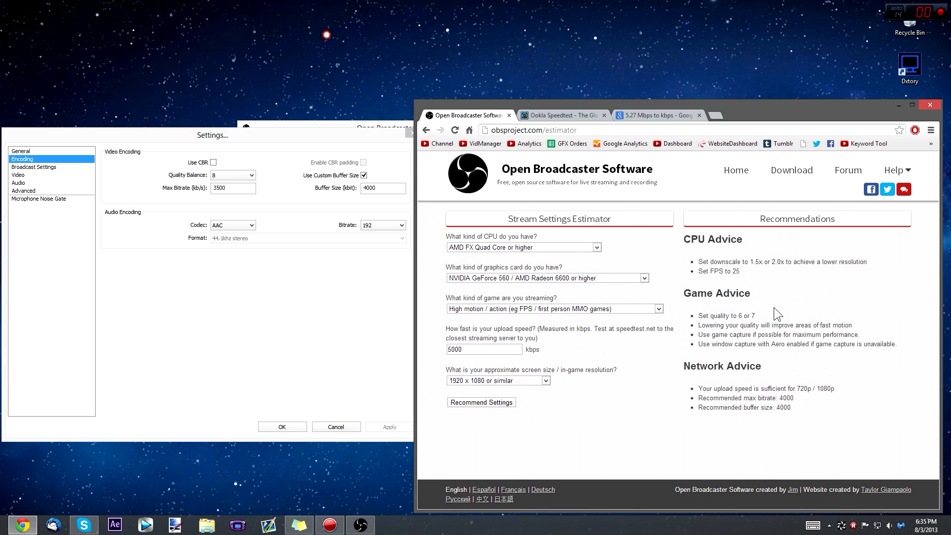
Step: In the Open Broadcaster Software encoding settings, set the max bitrate to 4000 kb/s and the buffer size to 4000 kbit
left_click(317, 136)
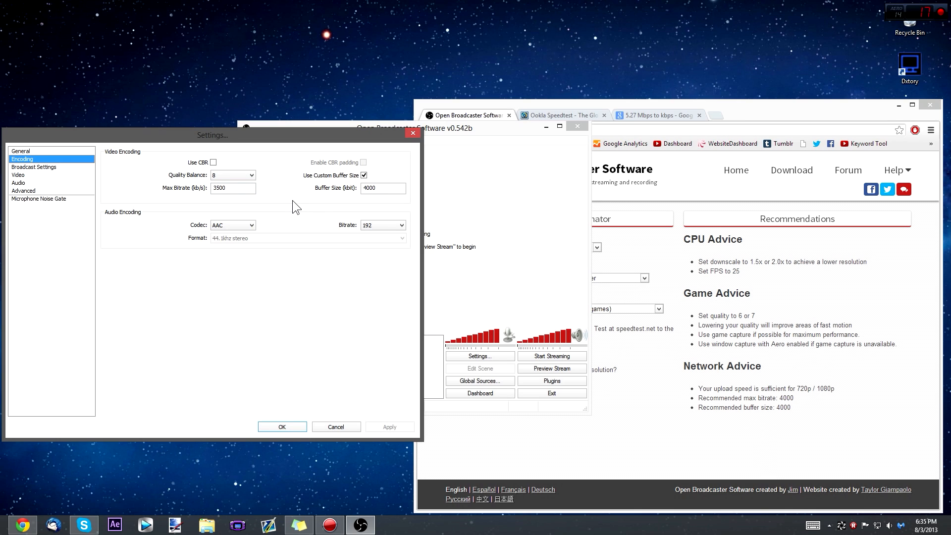
double_click(229, 188)
left_click(712, 398)
left_click_drag(712, 398, 796, 398)
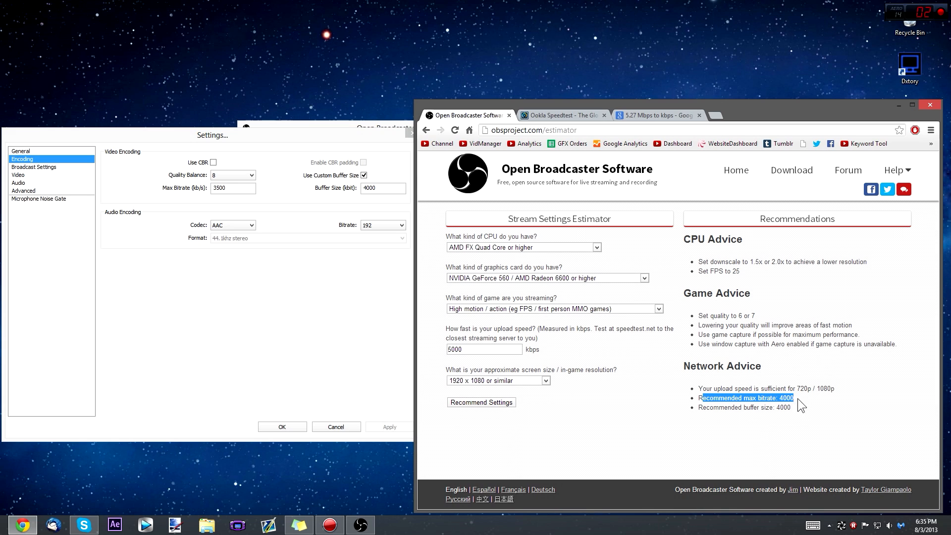
left_click(231, 194)
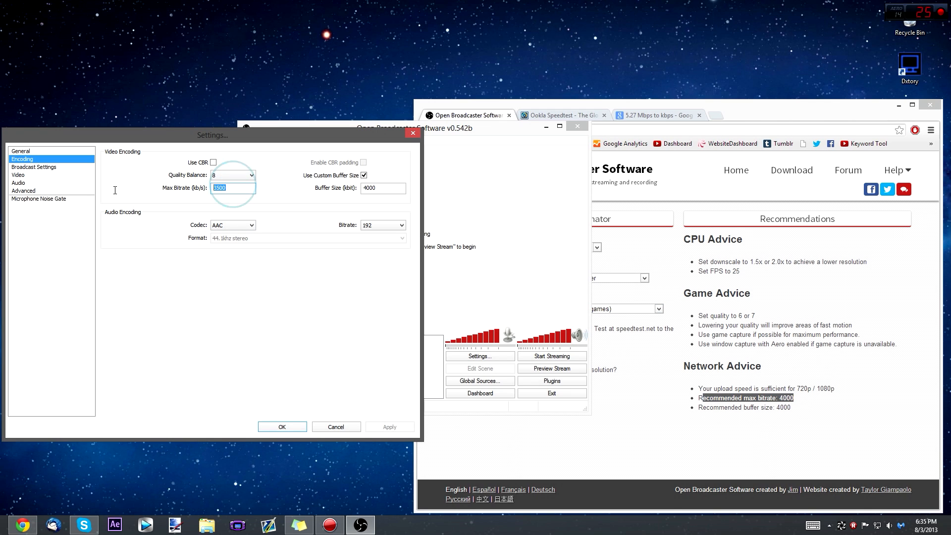
type("4000")
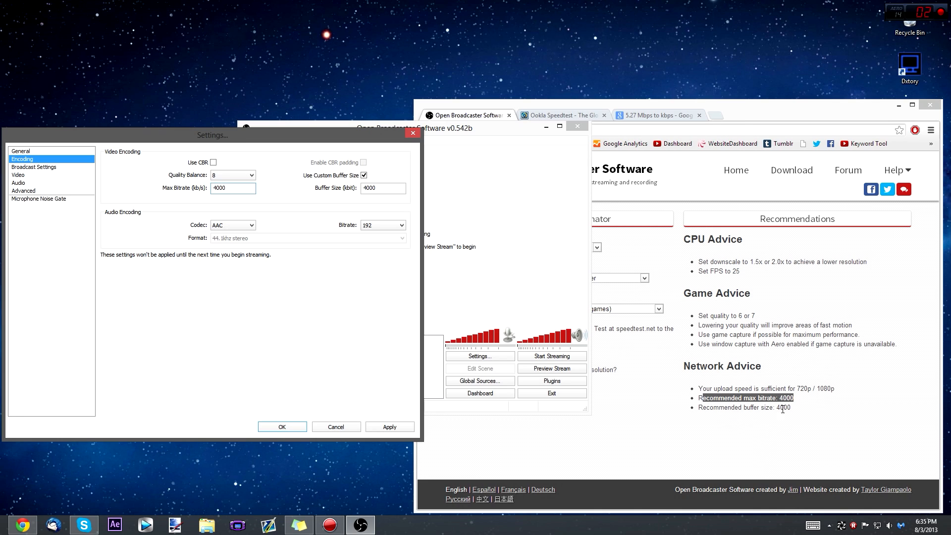
left_click_drag(389, 188, 339, 187)
type("400")
Step: Highlight the estimator's quality advice and choose 8 as the Quality Balance in the encoding settings
left_click(768, 309)
left_click_drag(703, 316, 762, 314)
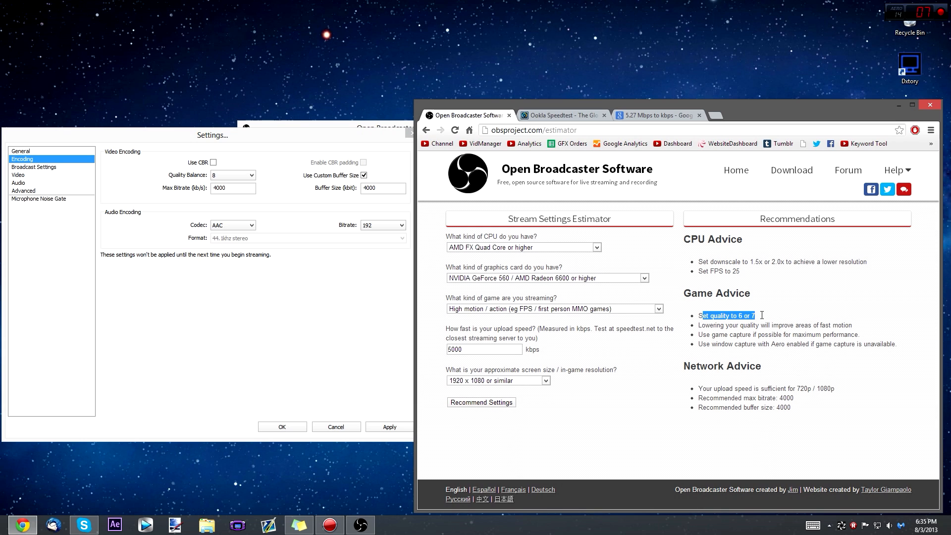
left_click(224, 273)
left_click(230, 175)
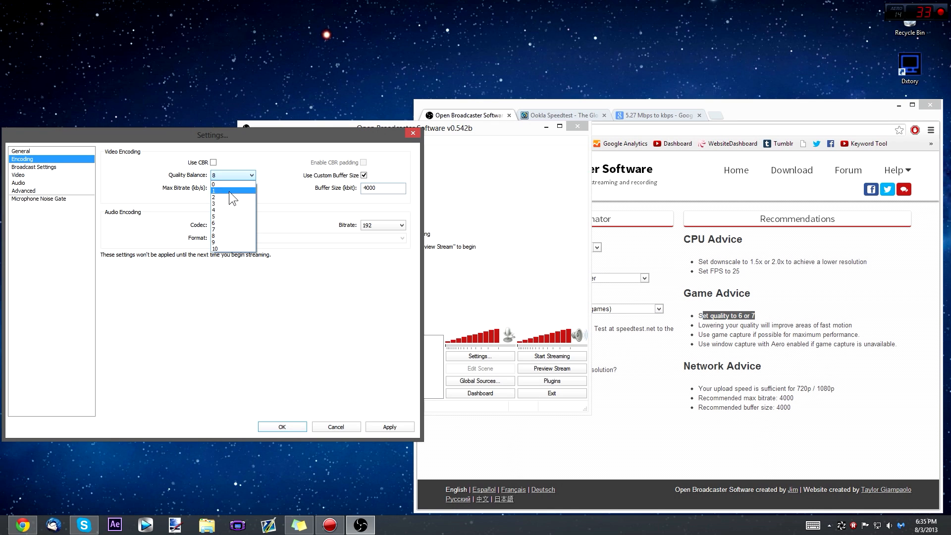
left_click(223, 234)
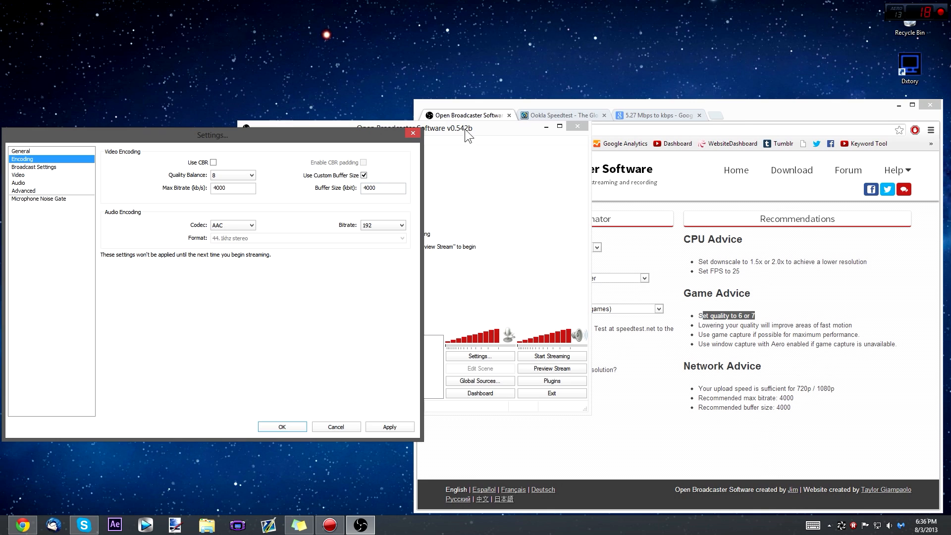
Step: Review the available audio codecs and audio bitrates, leaving AAC and 192 selected
left_click(220, 226)
left_click(310, 325)
left_click(396, 227)
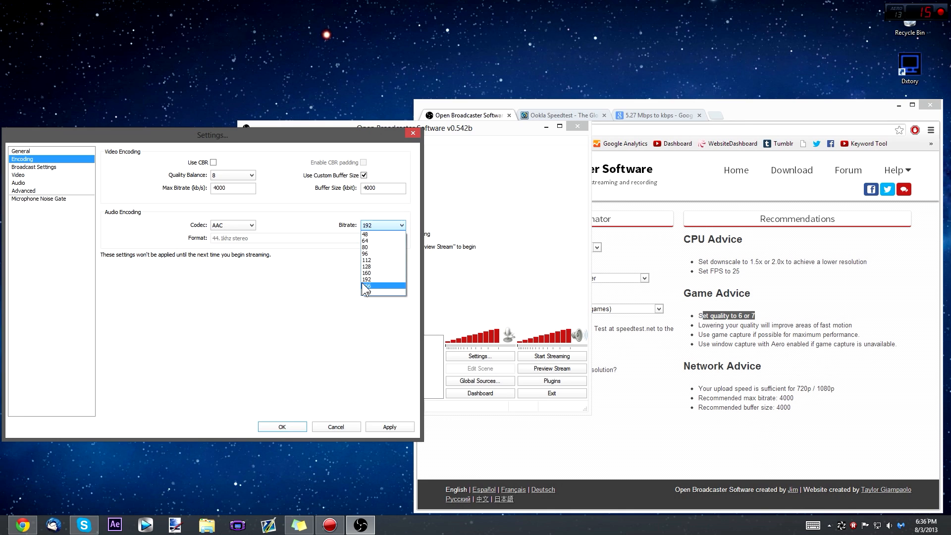
left_click(331, 284)
left_click(400, 225)
left_click(278, 293)
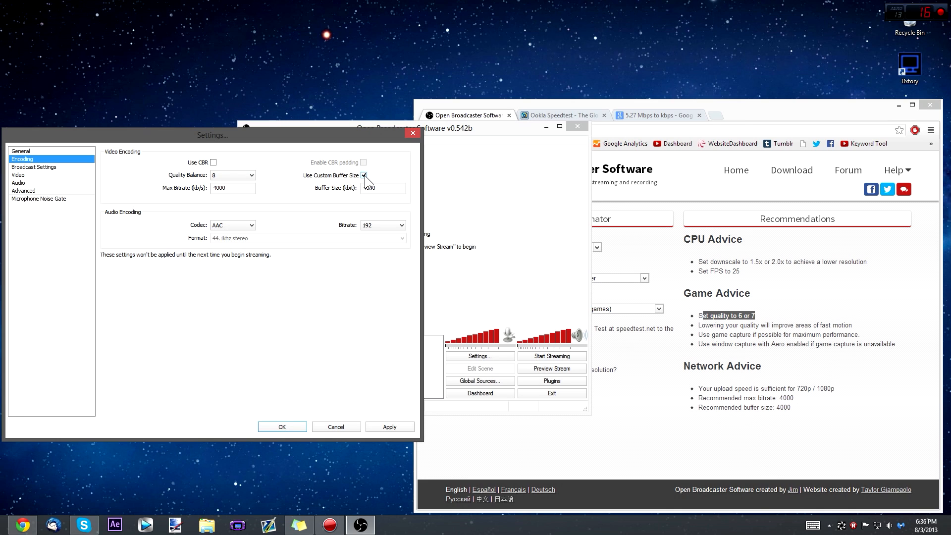
Step: Enter 4000 kbit as the custom buffer size for video encoding
left_click_drag(379, 186, 329, 195)
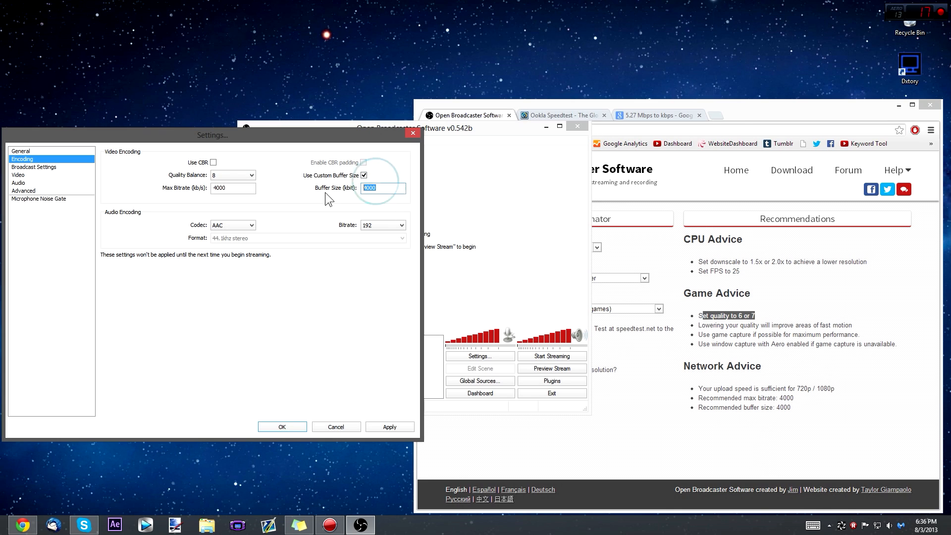
type("4000")
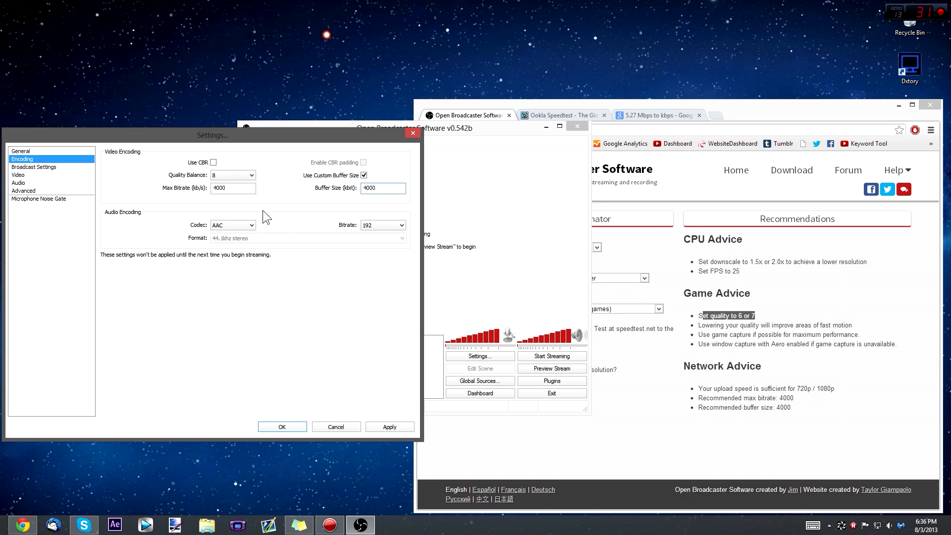
Step: Save the encoding changes and choose Twitch / Justin.tv as the streaming service in the broadcast settings
left_click(48, 169)
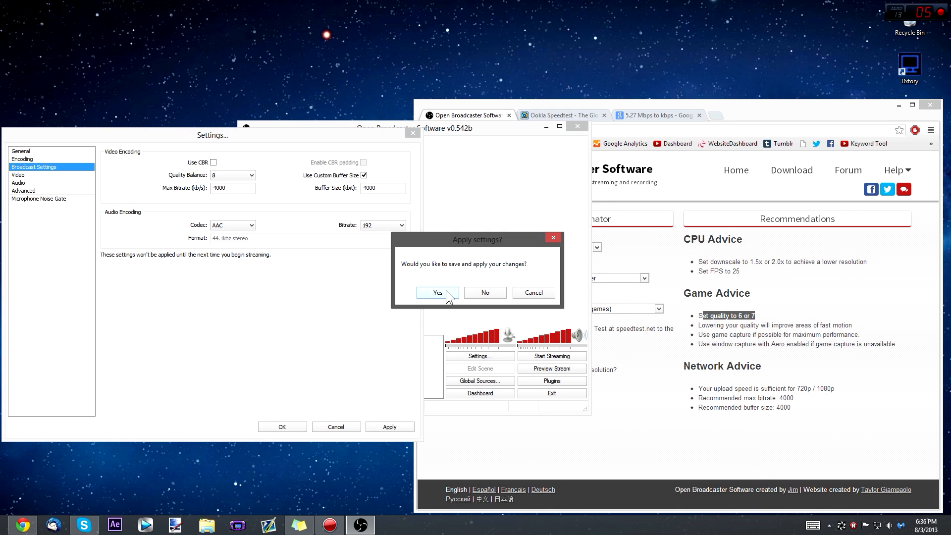
left_click(447, 294)
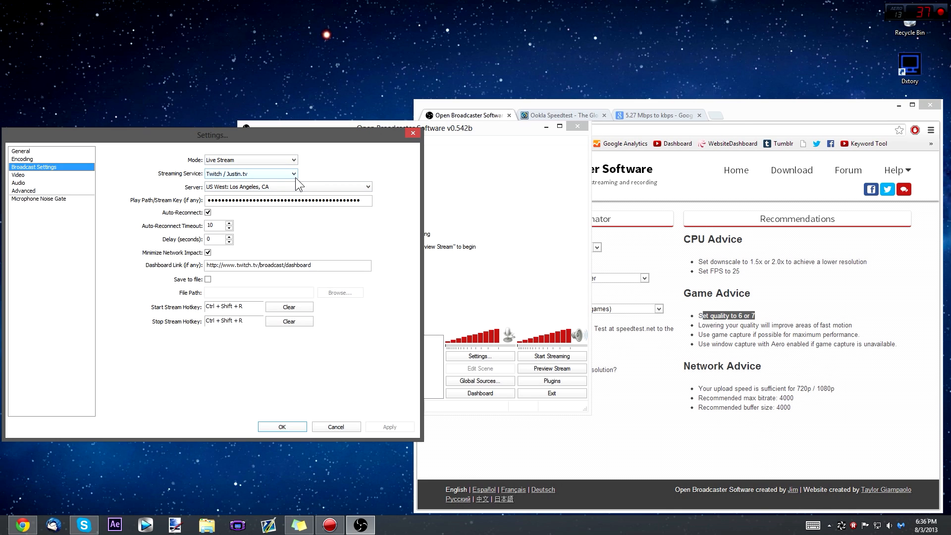
left_click(284, 174)
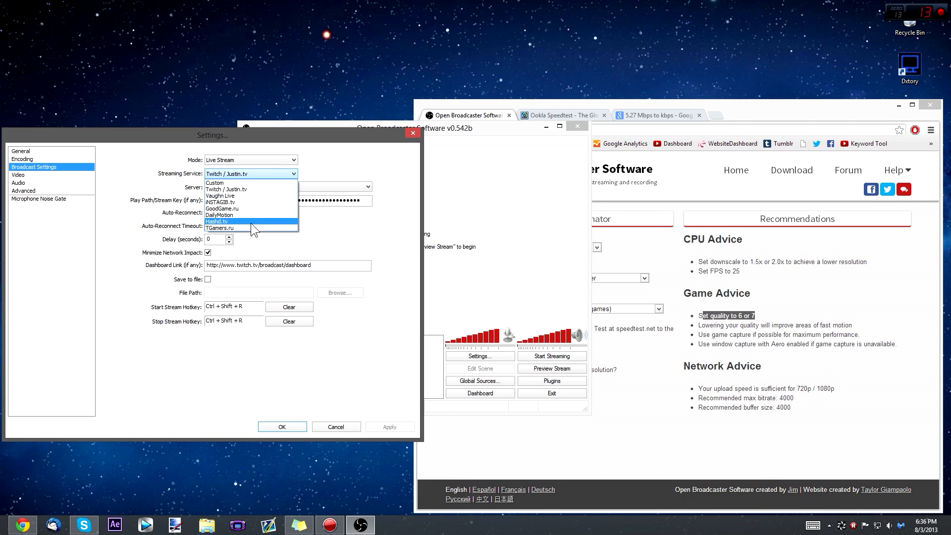
left_click(247, 190)
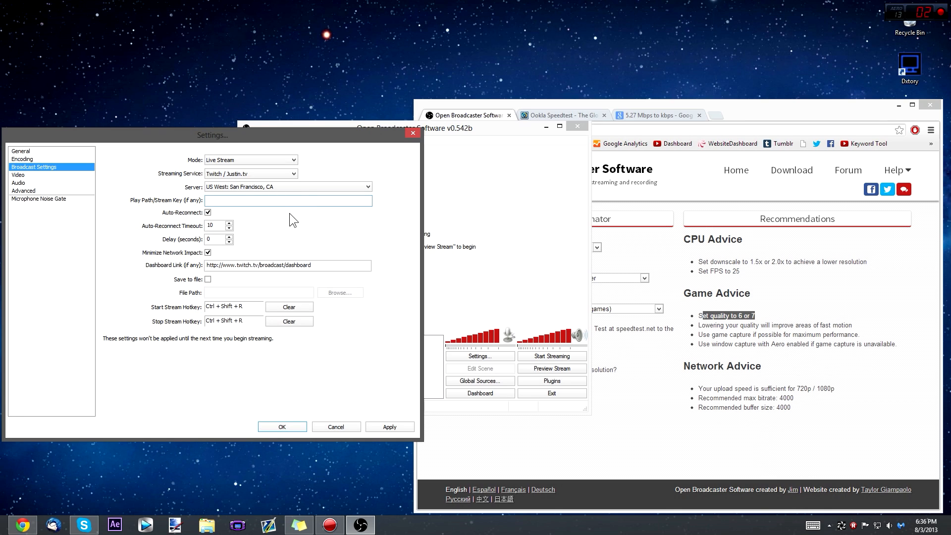
Step: Switch to Chrome, load twitch.tv in a new tab and pause the featured stream
left_click(763, 112)
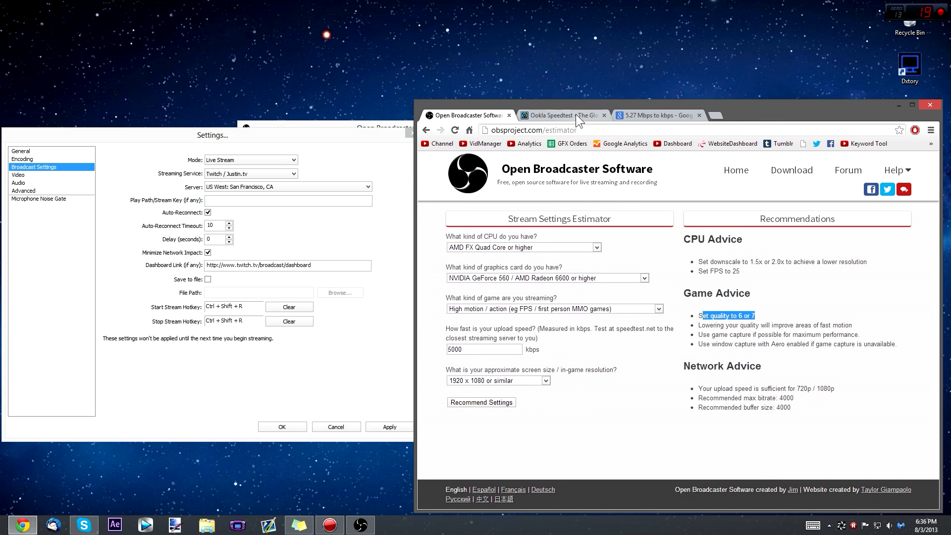
left_click(716, 114)
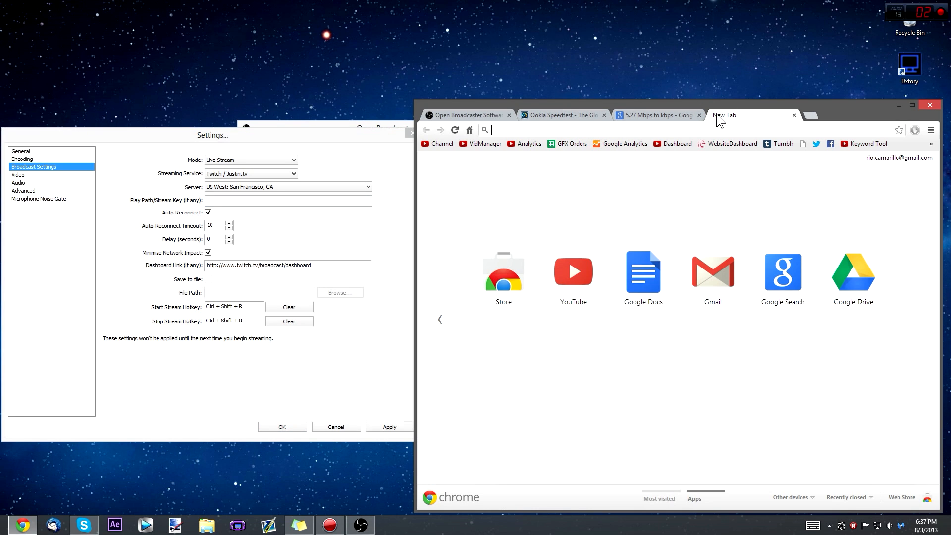
type("twitch.tv")
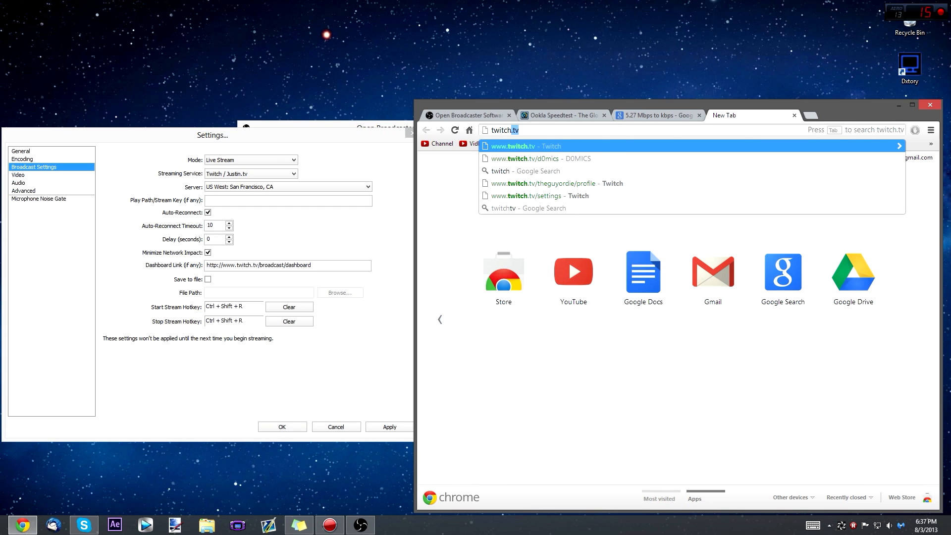
key("Return")
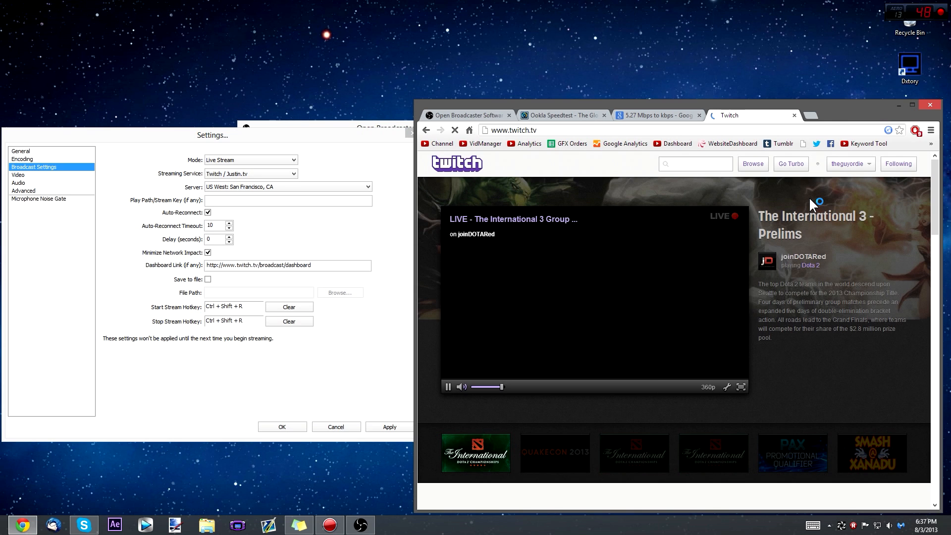
left_click(447, 386)
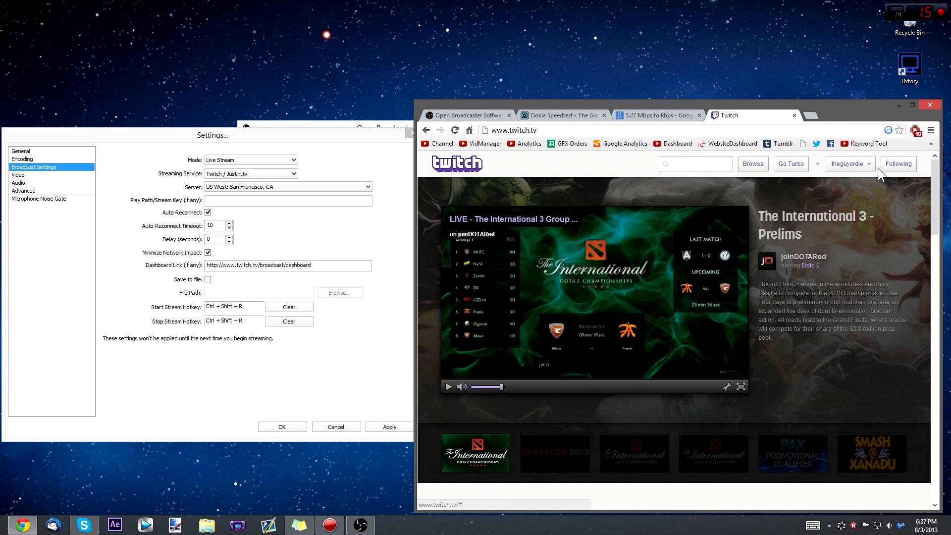
scroll(796, 204, "down", 4)
scroll(796, 205, "up", 4)
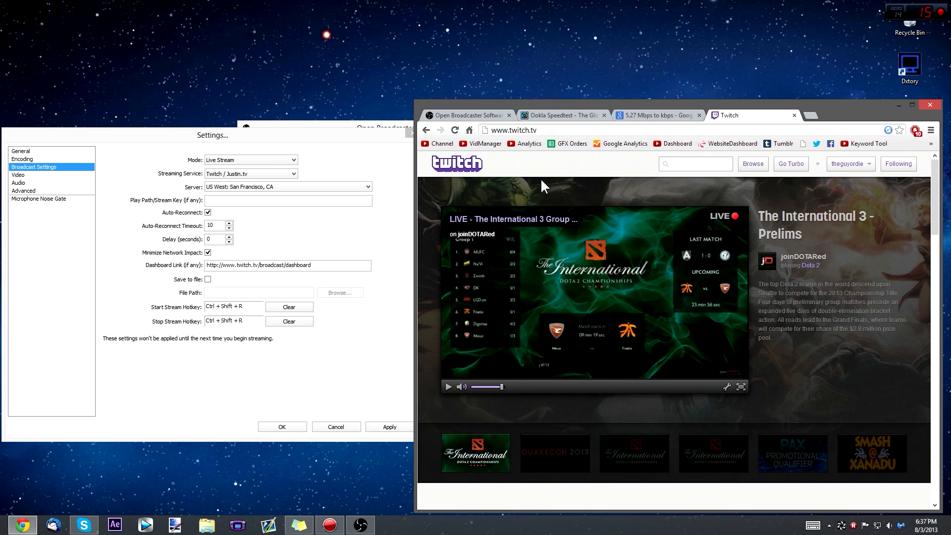
Step: Open the Twitch account's broadcaster dashboard and go to its Streaming Apps page to find the stream key option
left_click(558, 131)
left_click(558, 131)
left_click(861, 169)
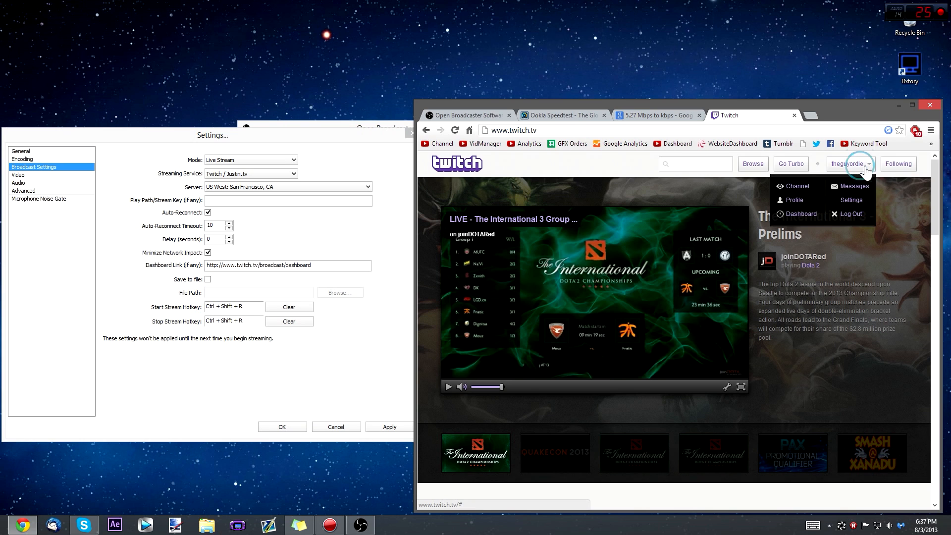
left_click(800, 213)
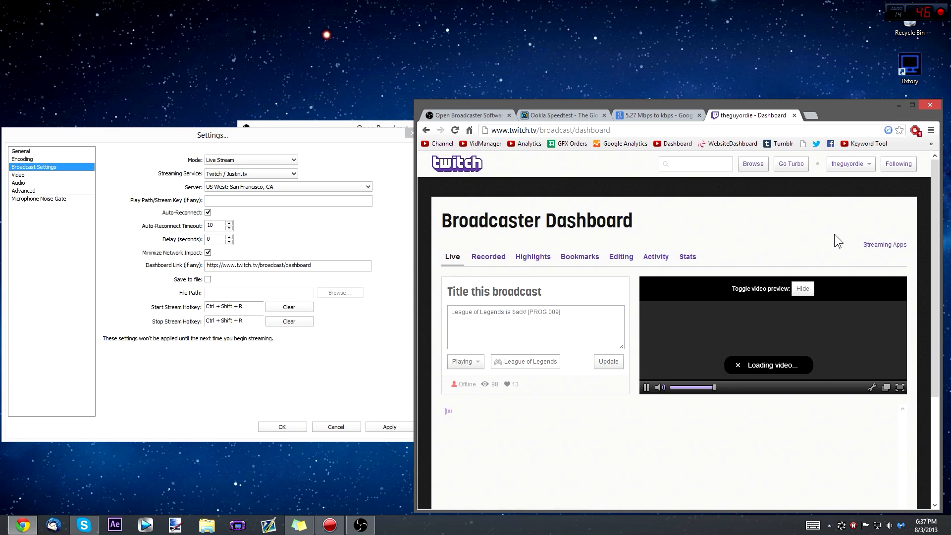
left_click(868, 243)
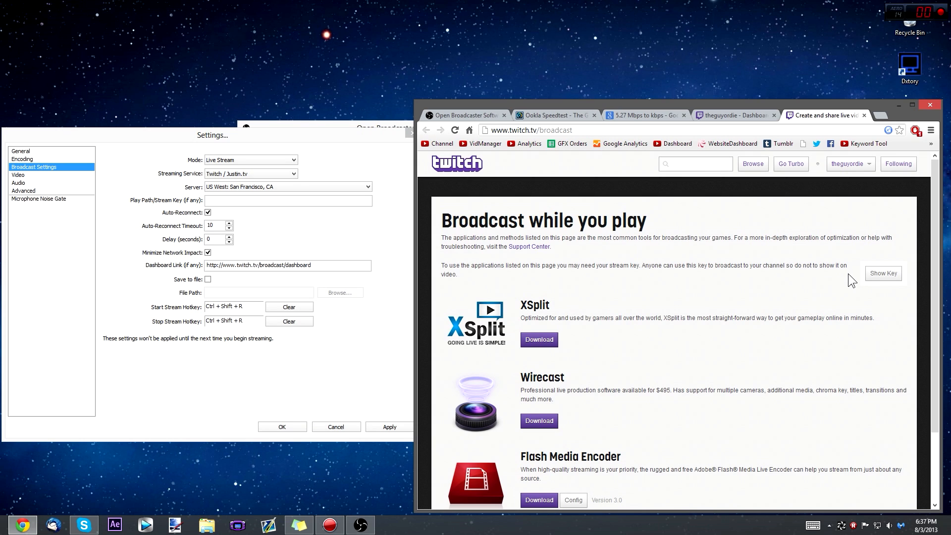
Step: Place the cursor in the empty stream key field of the broadcast settings and close both Twitch tabs
left_click(297, 205)
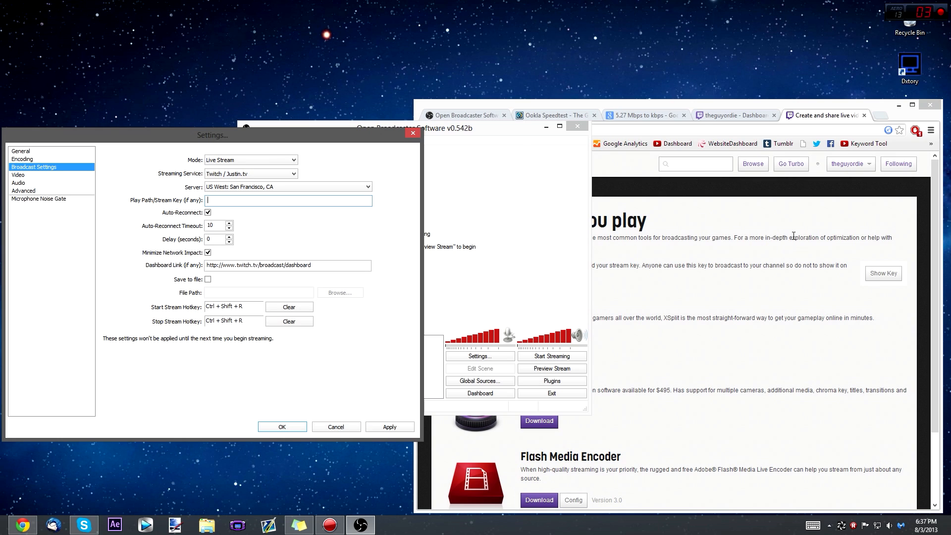
left_click(792, 237)
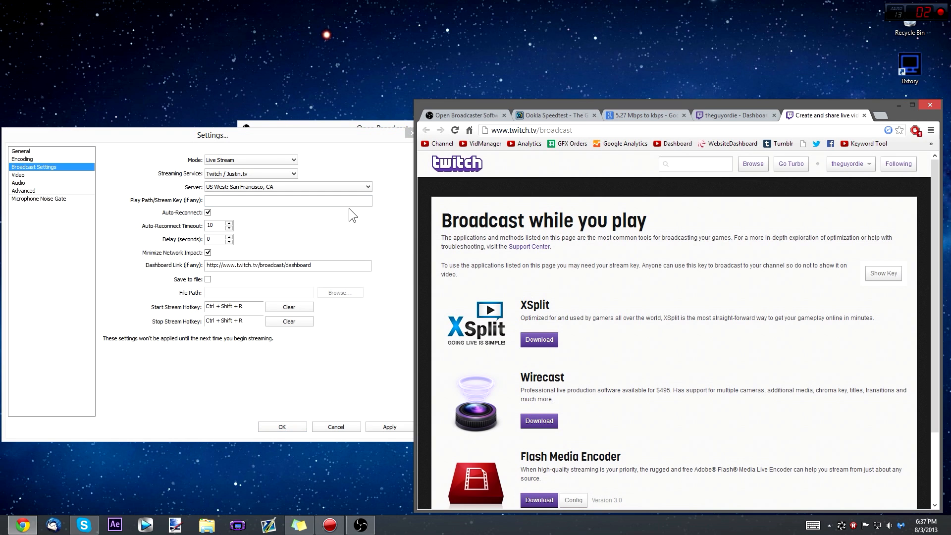
left_click(276, 201)
left_click(864, 115)
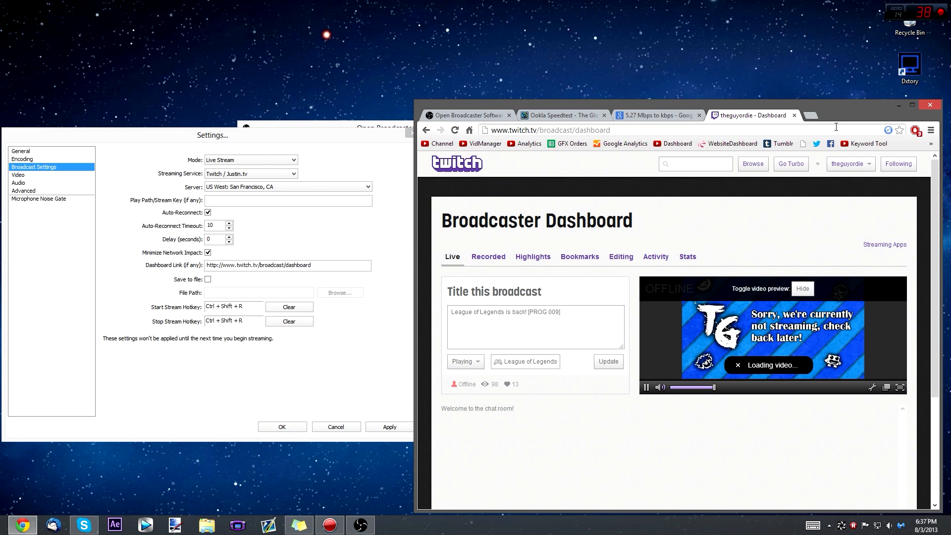
left_click(794, 116)
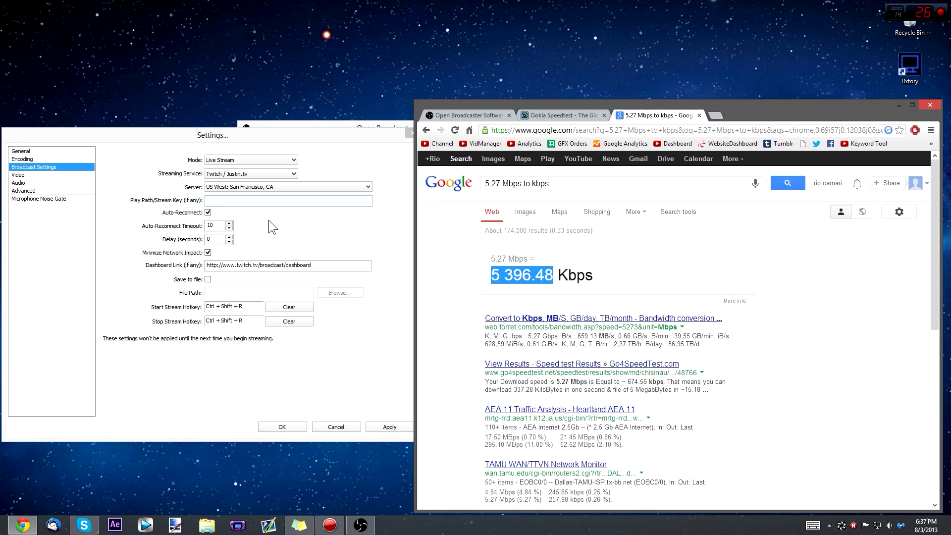
Step: Set the streaming service to Custom in the broadcast settings and load youtube.com/videos in Chrome
left_click(247, 177)
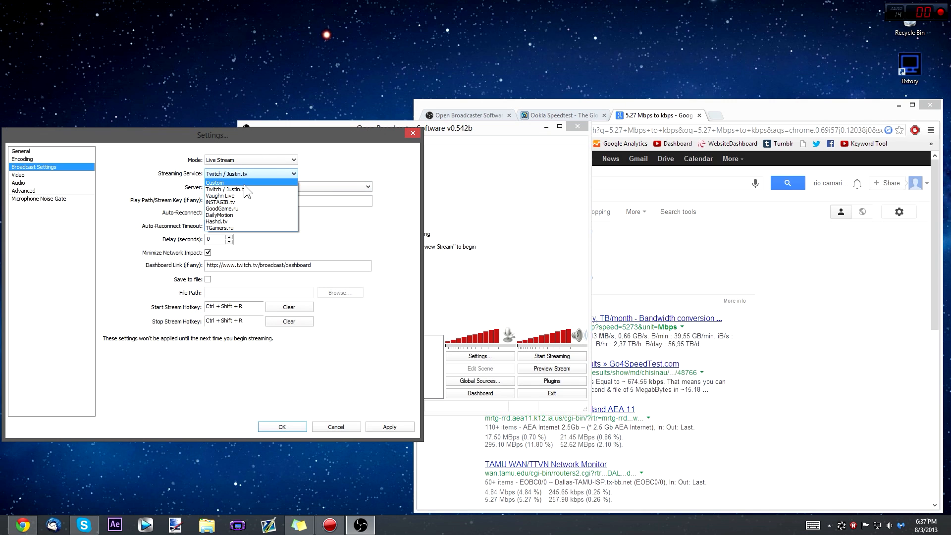
left_click(243, 184)
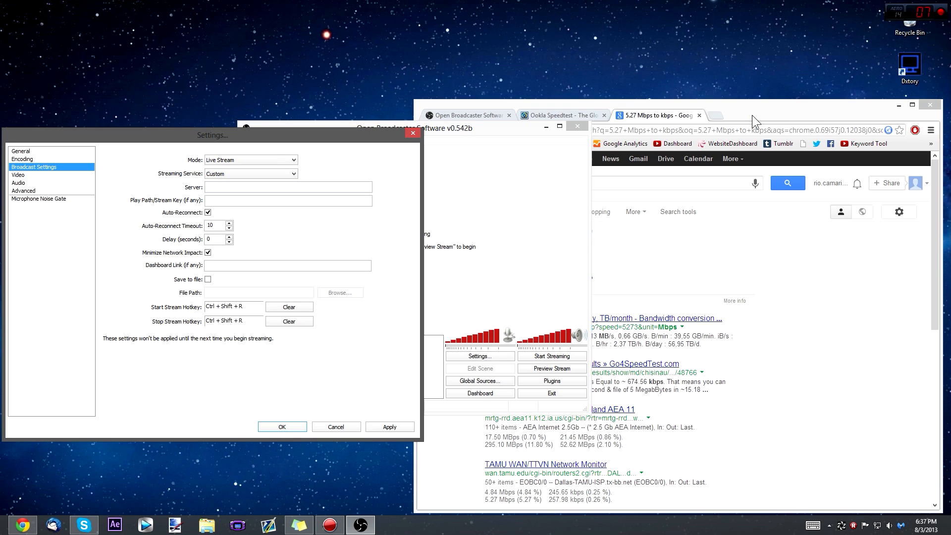
left_click(706, 115)
left_click(688, 130)
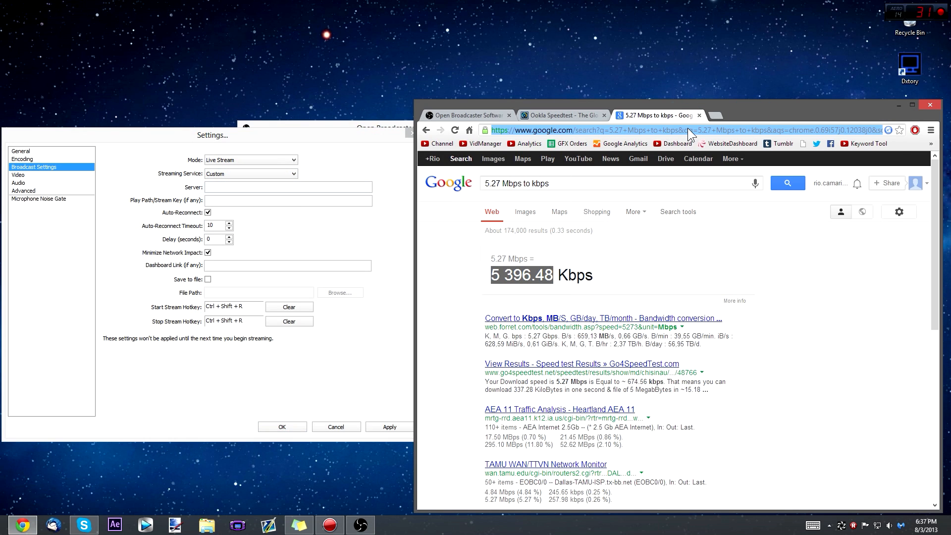
type("youtube.com")
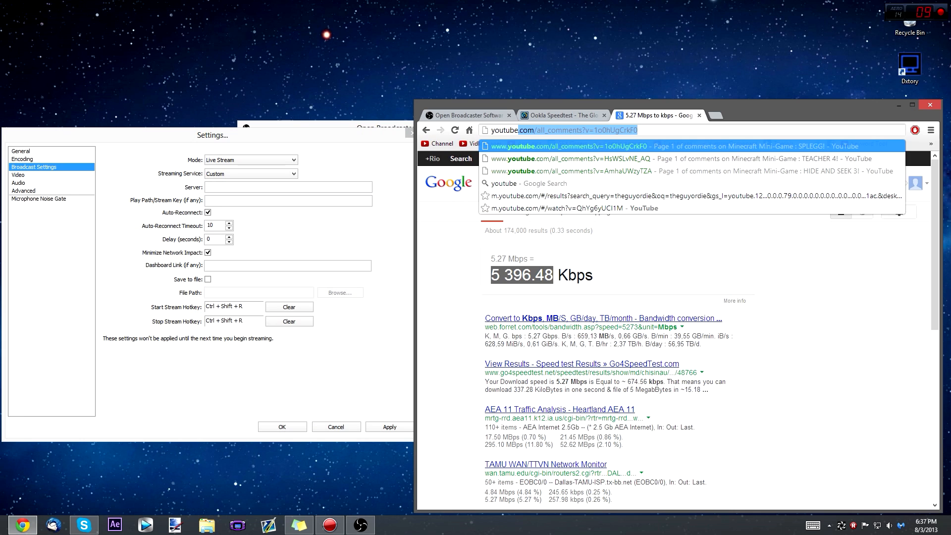
type("/")
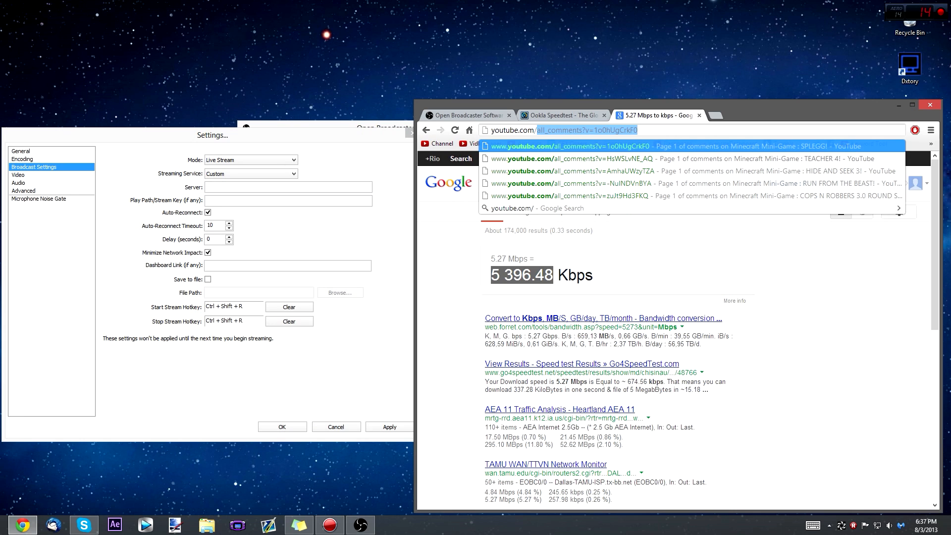
type("videos")
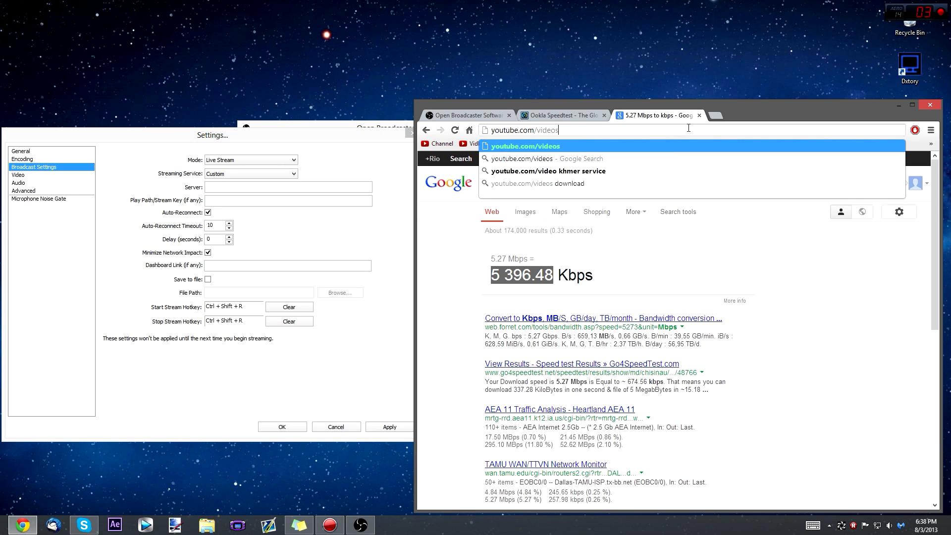
key("Return")
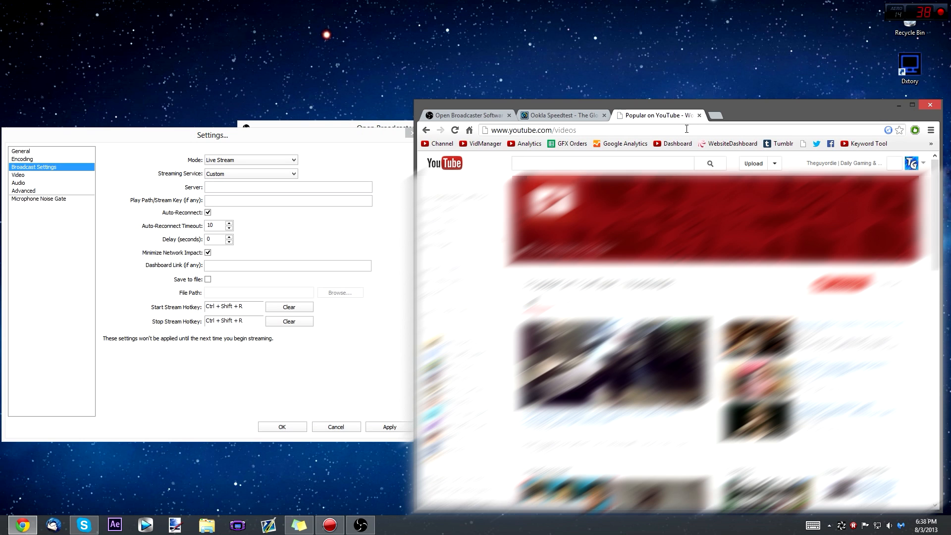
Step: Open the Live Events page in the YouTube account's Video Manager
left_click(836, 163)
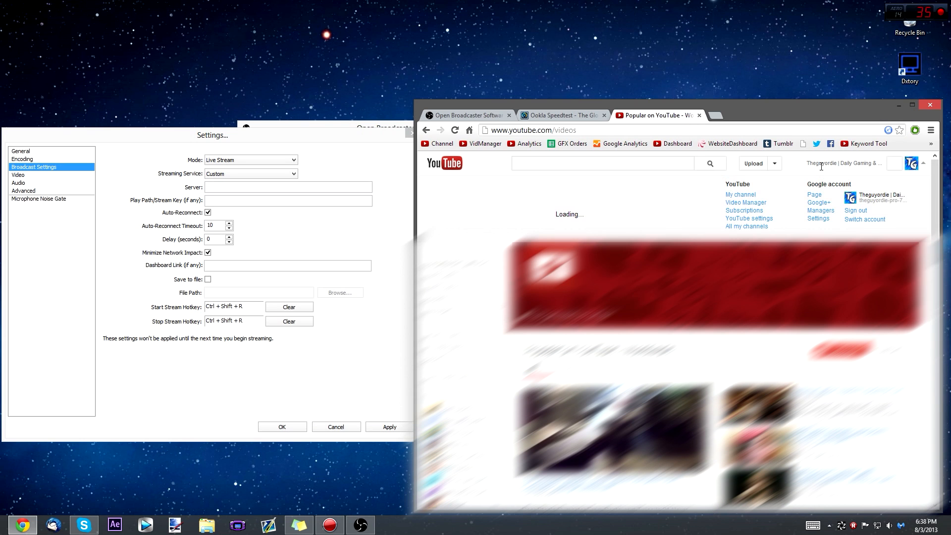
left_click(748, 203)
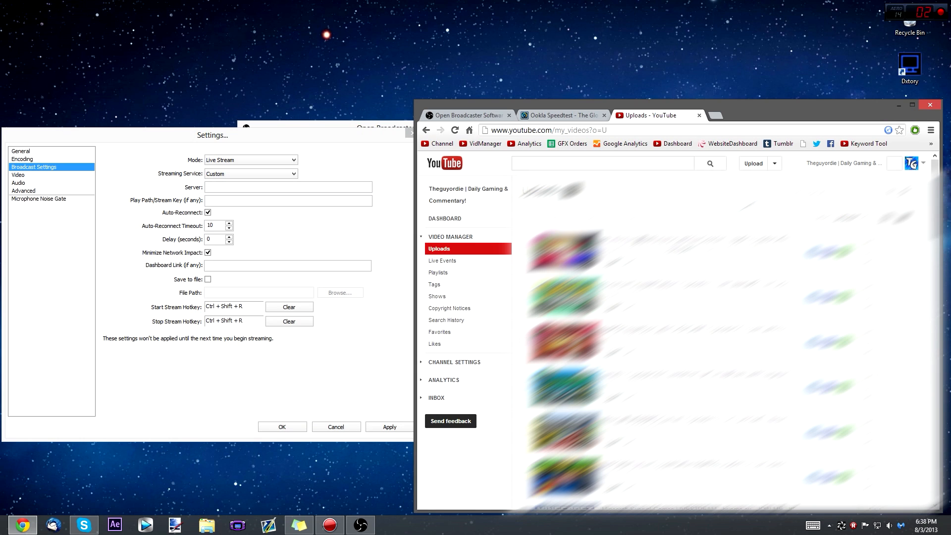
left_click(444, 261)
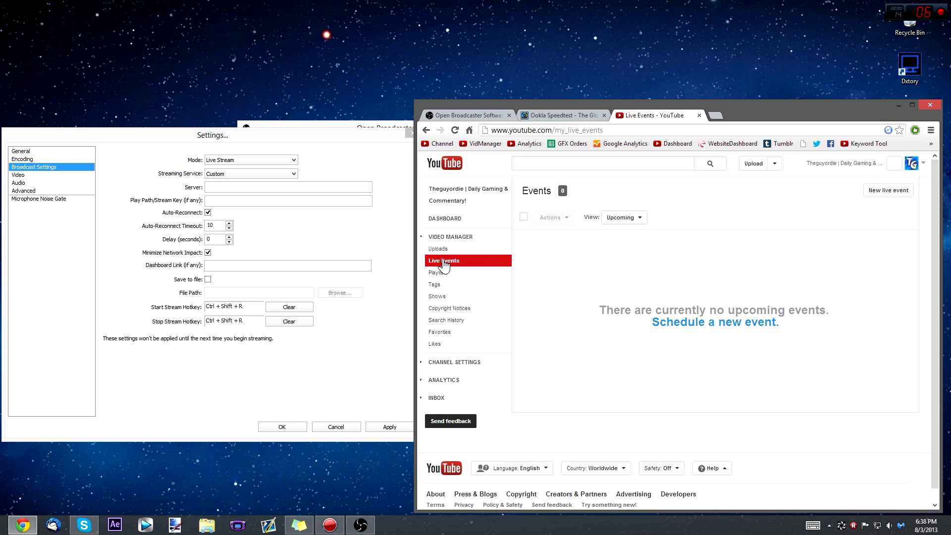
Step: Create a new YouTube live event titled "asdf"
left_click(898, 197)
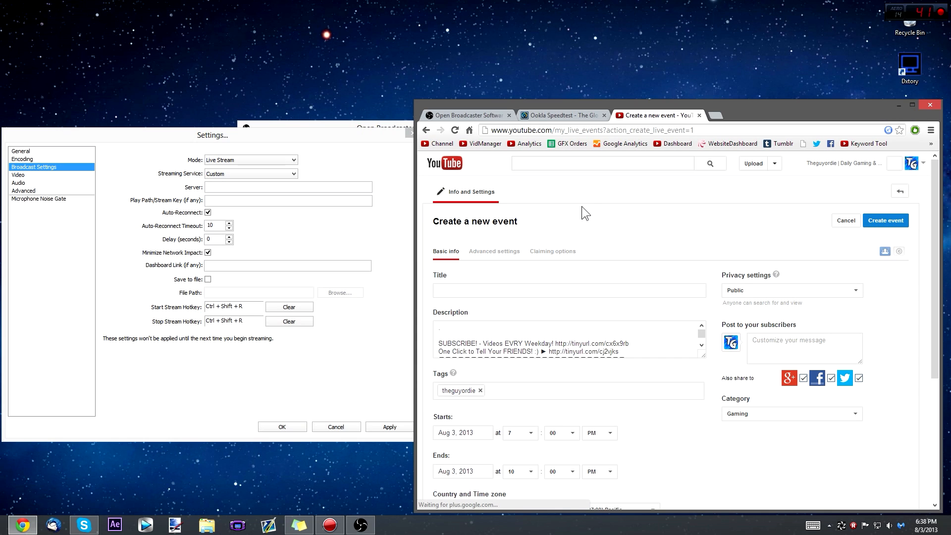
left_click(907, 225)
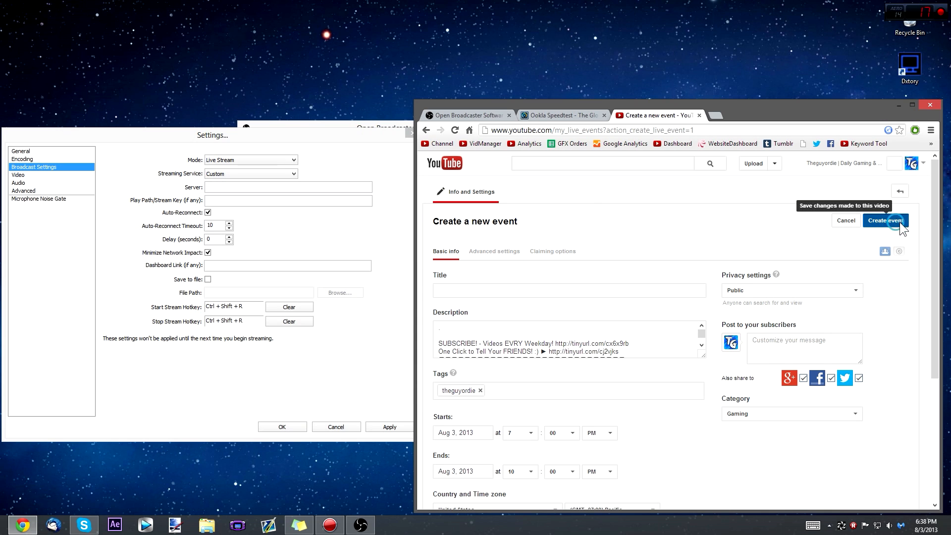
left_click(491, 314)
type("asdf")
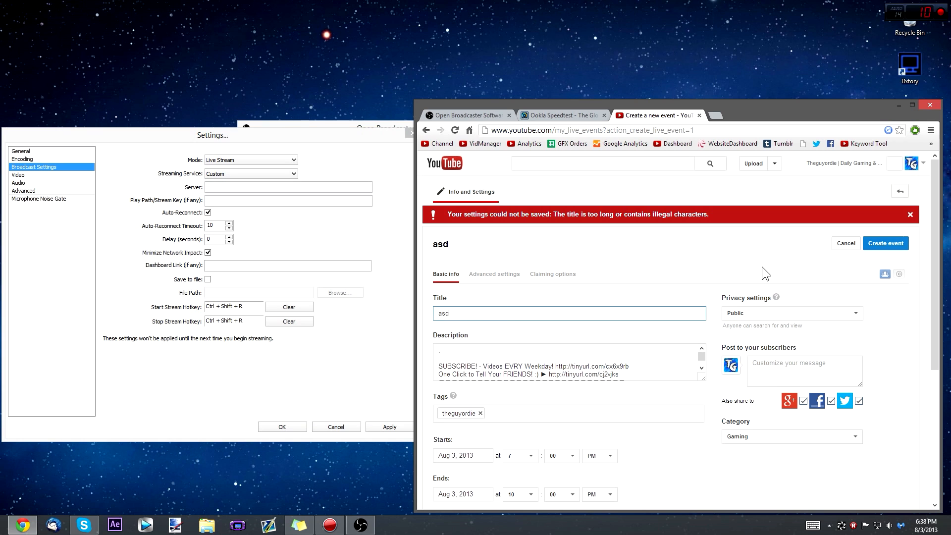
left_click(886, 244)
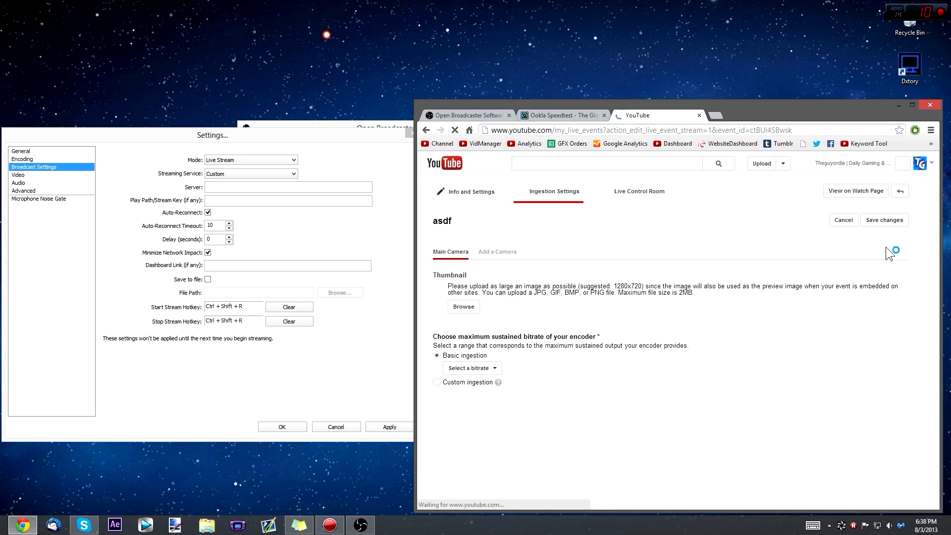
Step: Set the event's basic ingestion bitrate to 1500Kbps - 4000Kbps (720p) and show the encoder's stream name and server URL fields
left_click(476, 370)
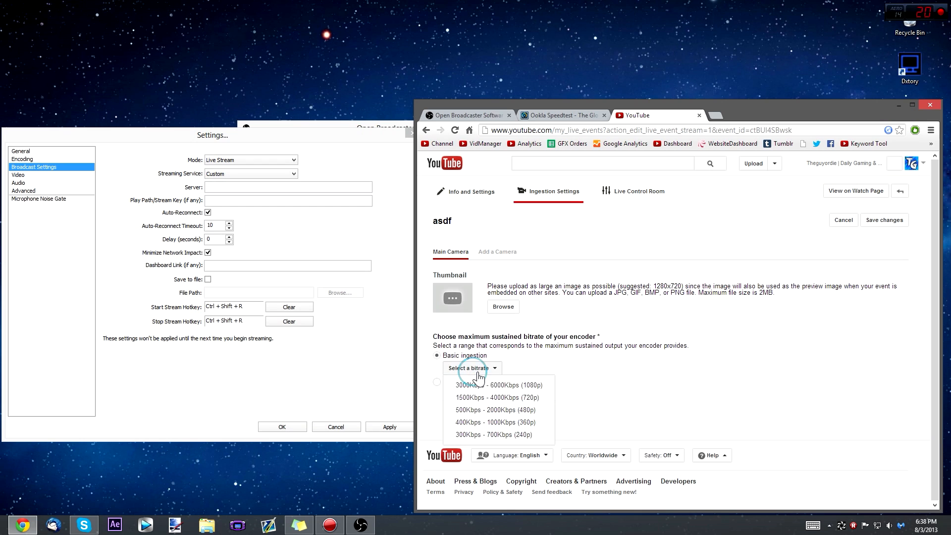
left_click(479, 400)
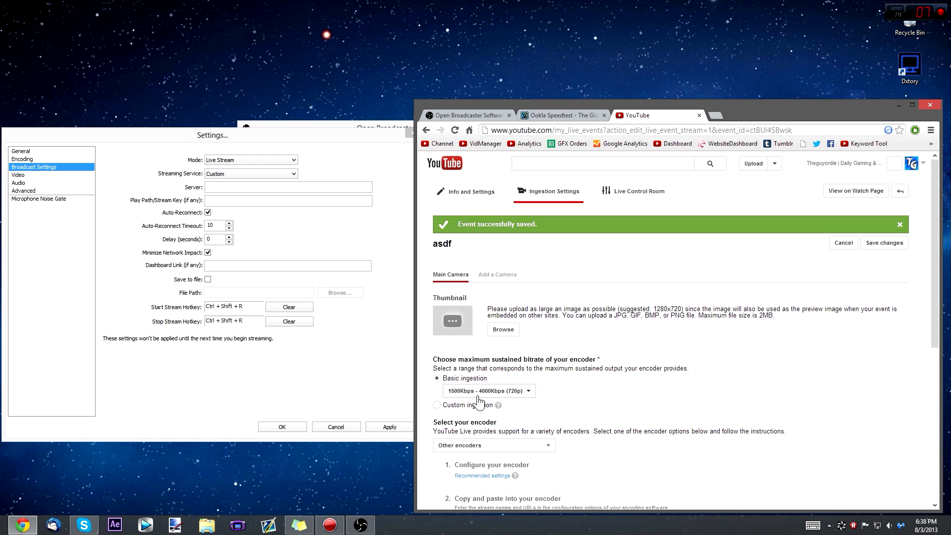
scroll(479, 402, "down", 5)
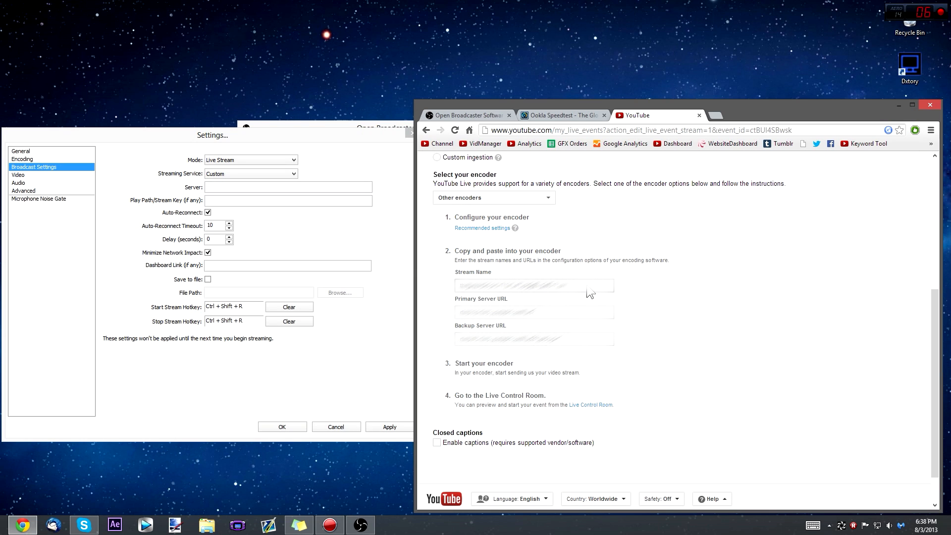
Step: Highlight the stream name and primary server URL on the YouTube page and locate the matching stream key and server fields in OBS
left_click_drag(600, 293, 433, 289)
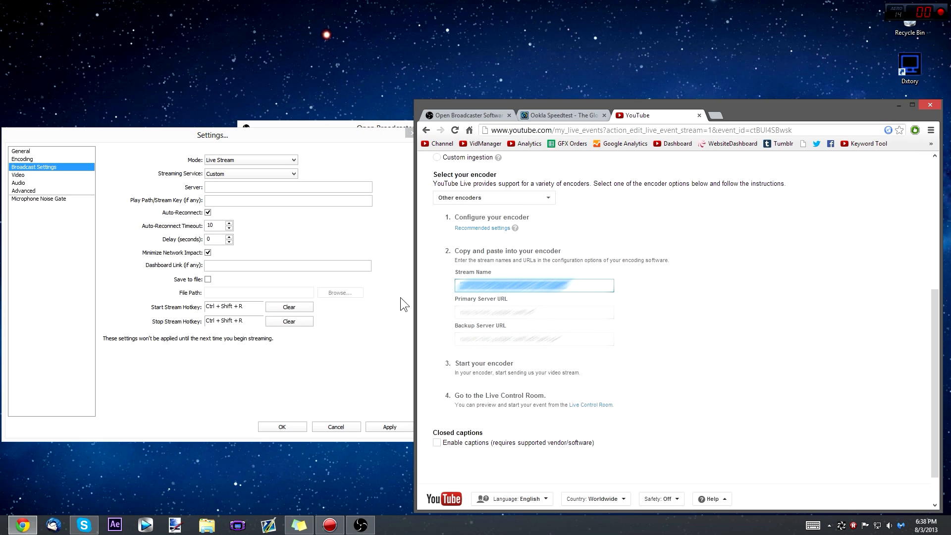
left_click(227, 204)
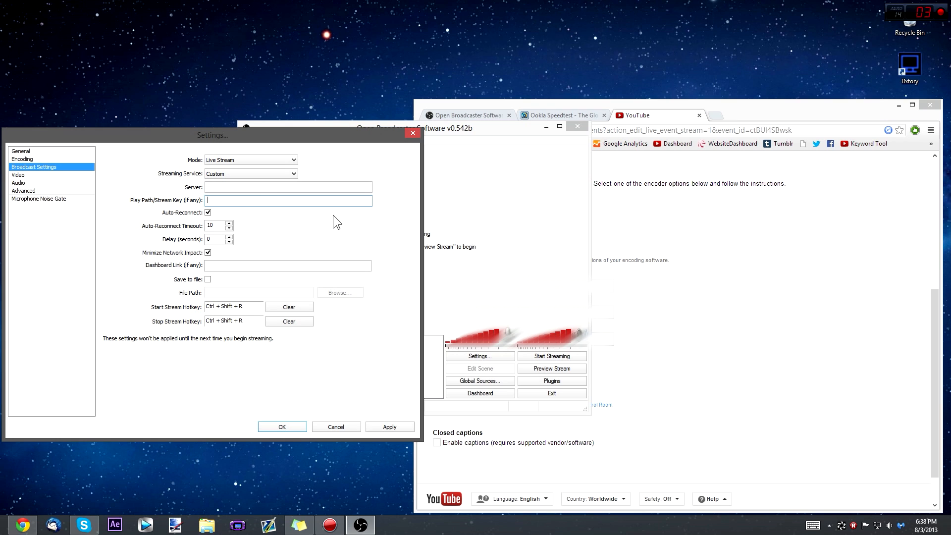
left_click(673, 330)
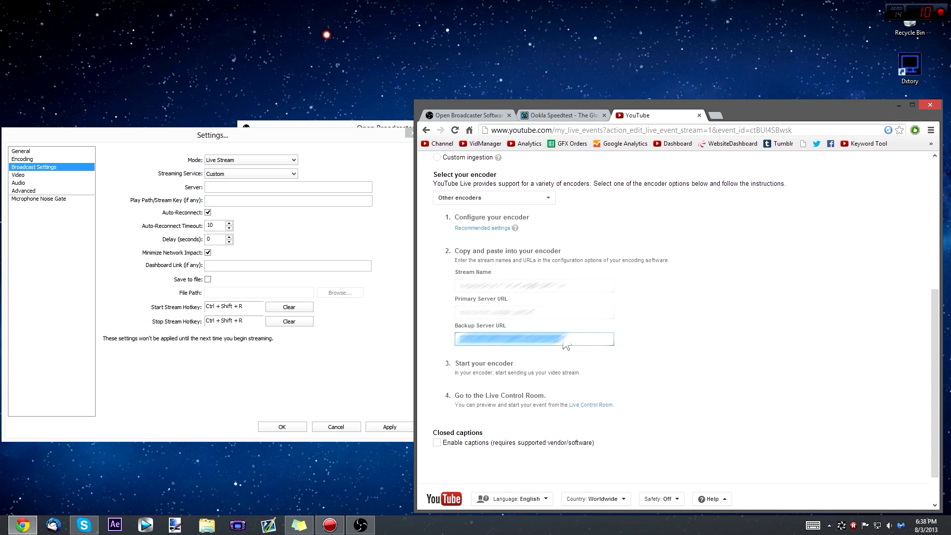
left_click(570, 291)
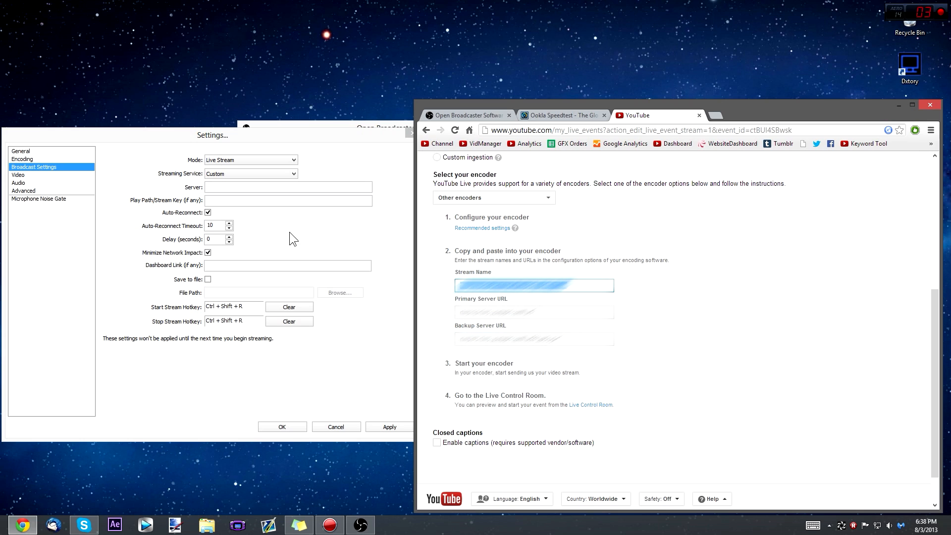
left_click(572, 313)
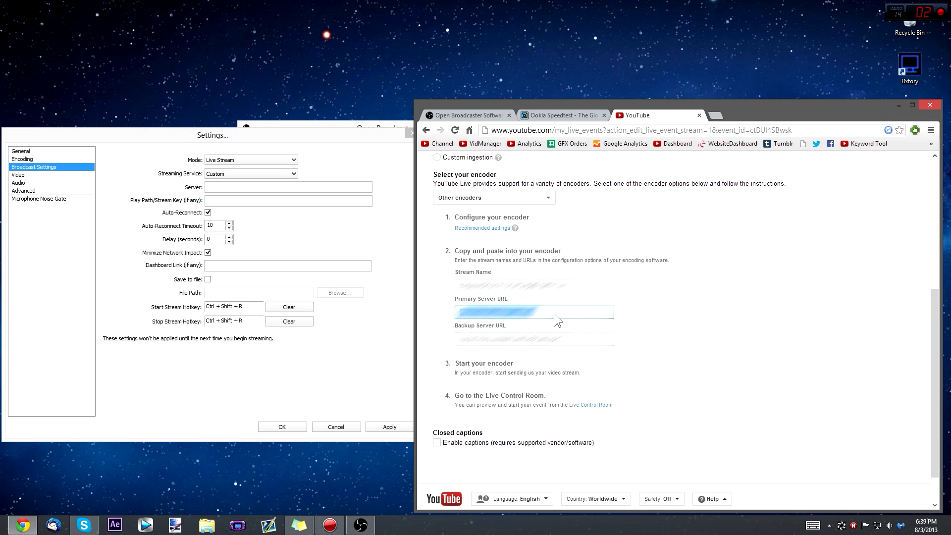
left_click(215, 189)
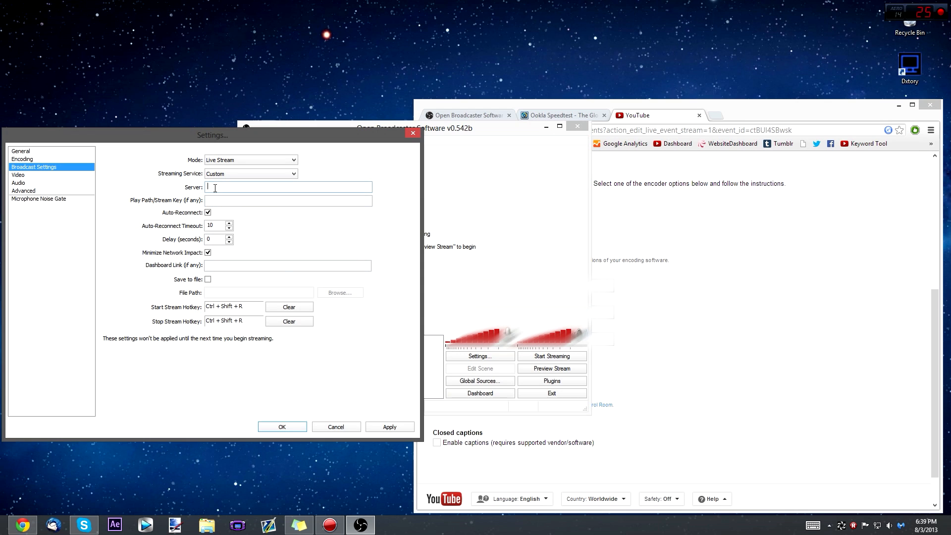
left_click(781, 281)
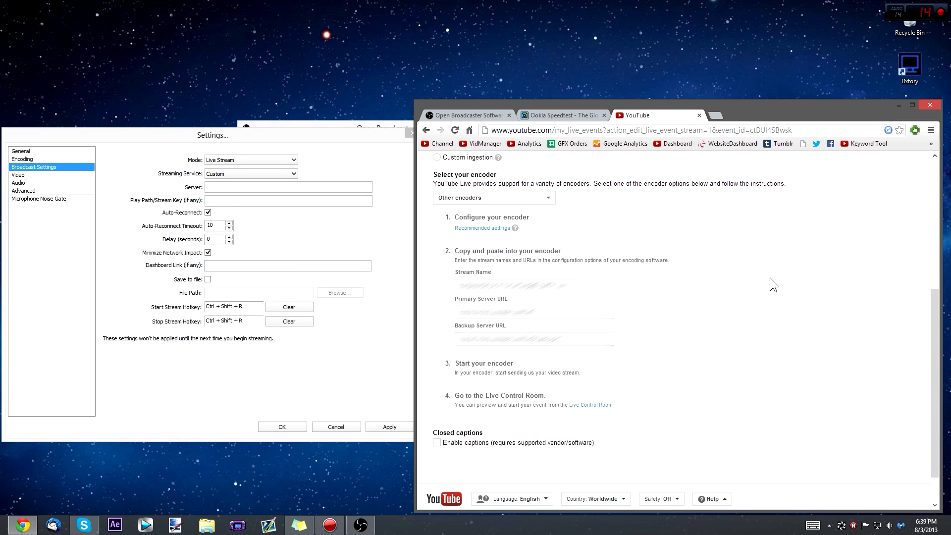
Step: Close the YouTube tab, save the broadcast settings changes in OBS and open the Video settings
left_click(699, 115)
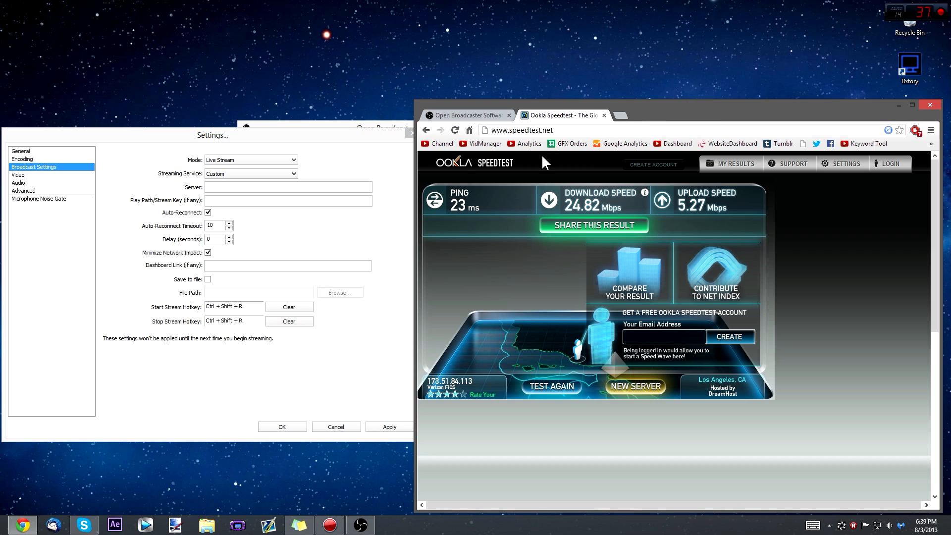
left_click(205, 142)
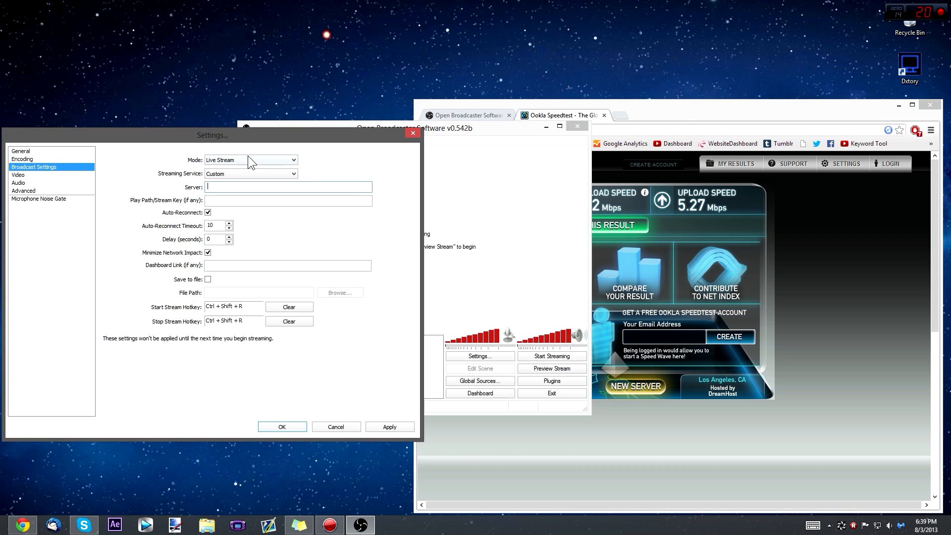
left_click(244, 155)
left_click(349, 157)
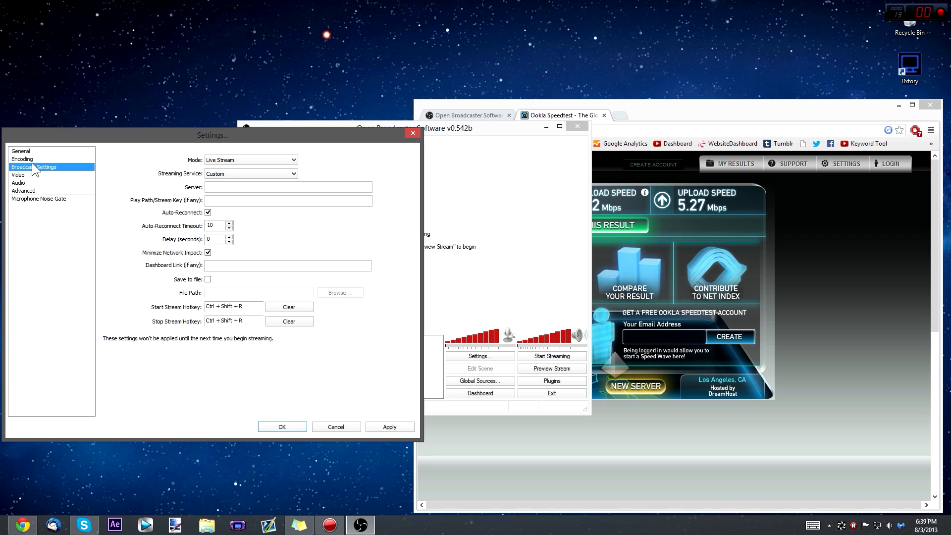
left_click(25, 175)
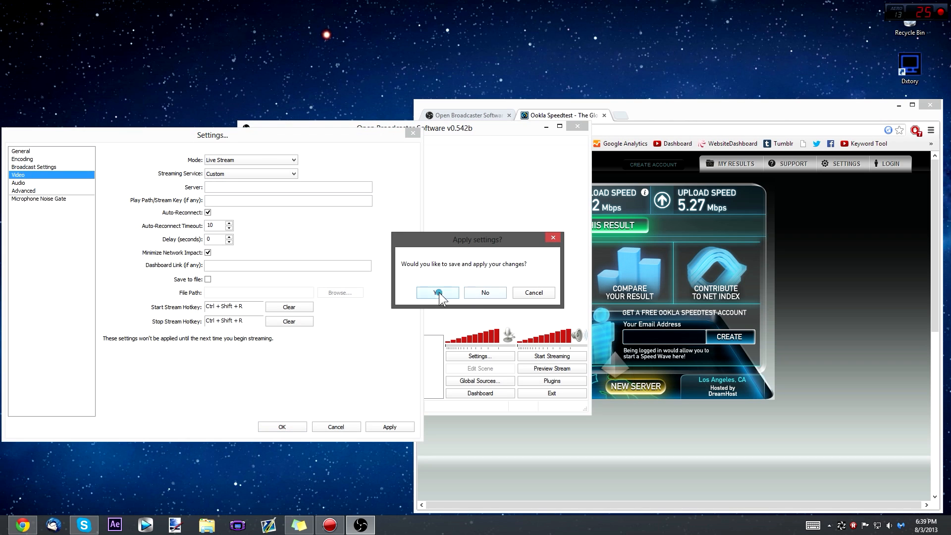
left_click(439, 293)
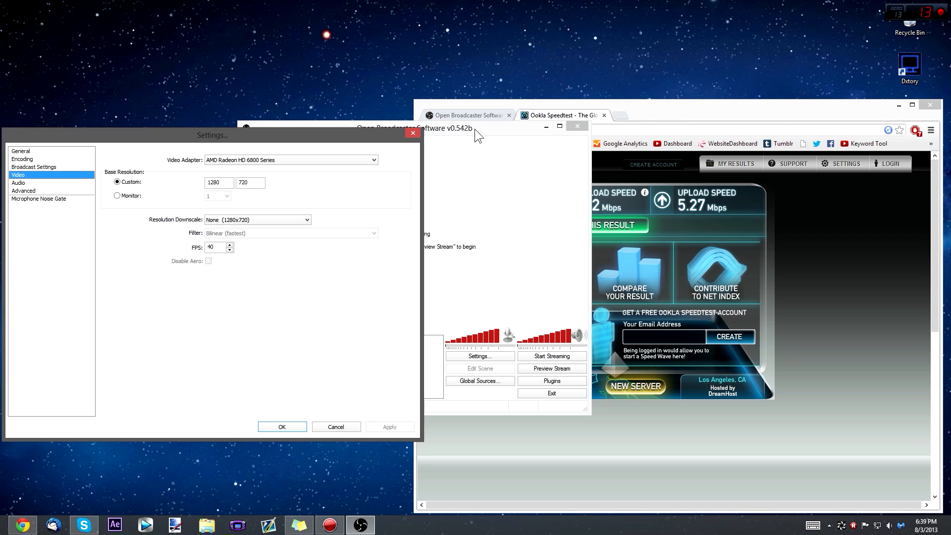
Step: Consult the CPU advice in the Stream Settings Estimator in Chrome and set the OBS resolution downscale to None (1280x720)
left_click(646, 112)
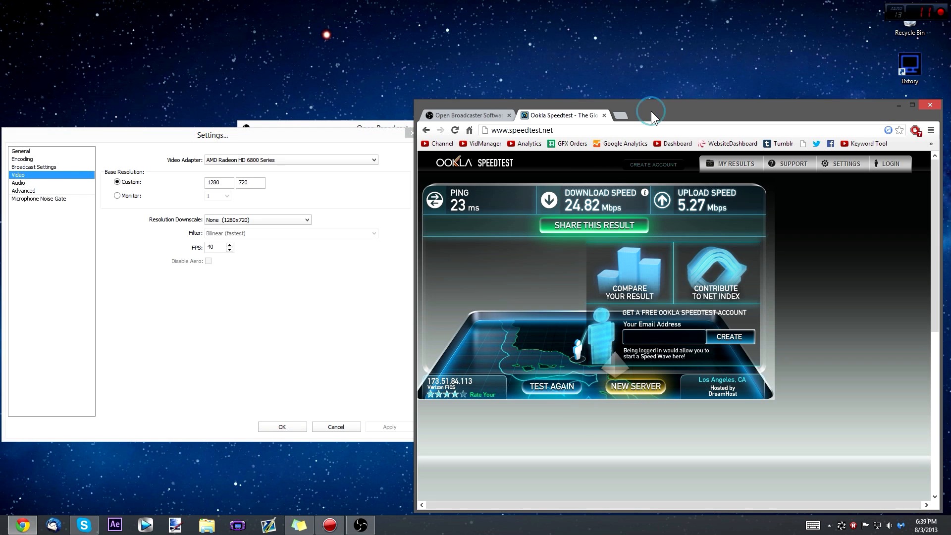
left_click(480, 117)
left_click(729, 317)
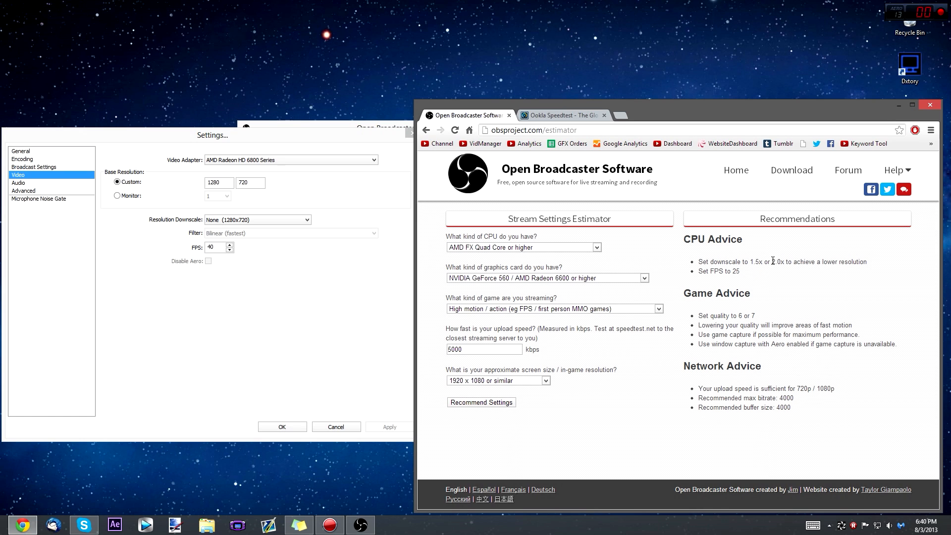
left_click(241, 294)
left_click(241, 221)
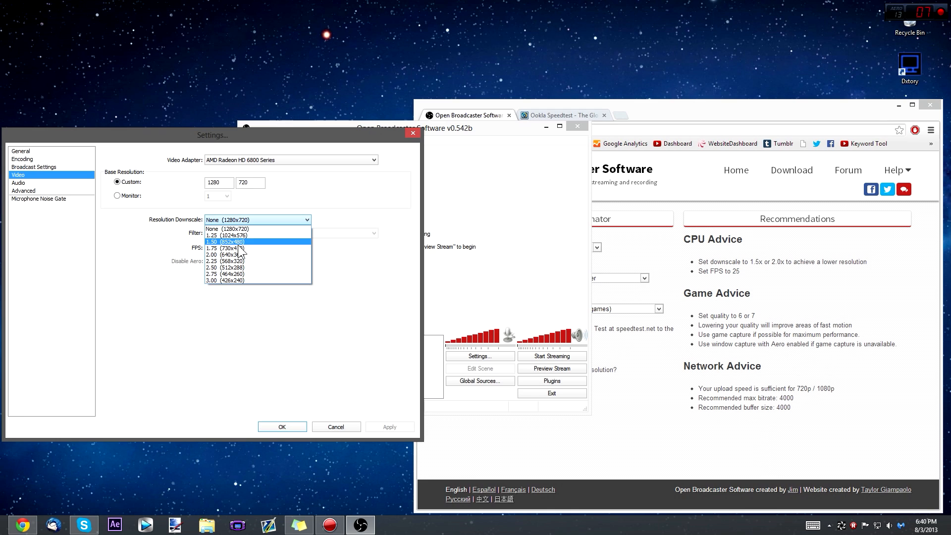
left_click(241, 229)
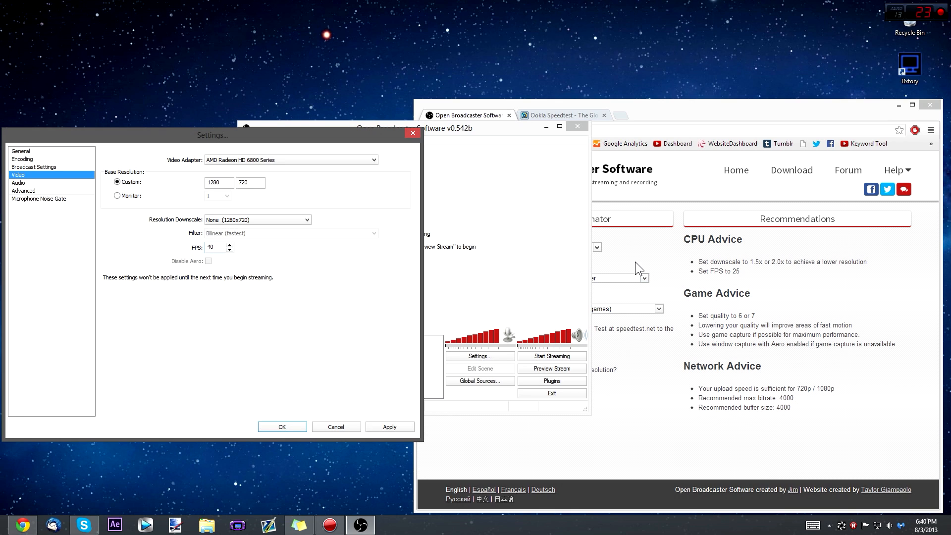
Step: Check the estimator's recommended FPS against the video settings and review the FPS, base resolution and downscale options
left_click(738, 271)
double_click(736, 271)
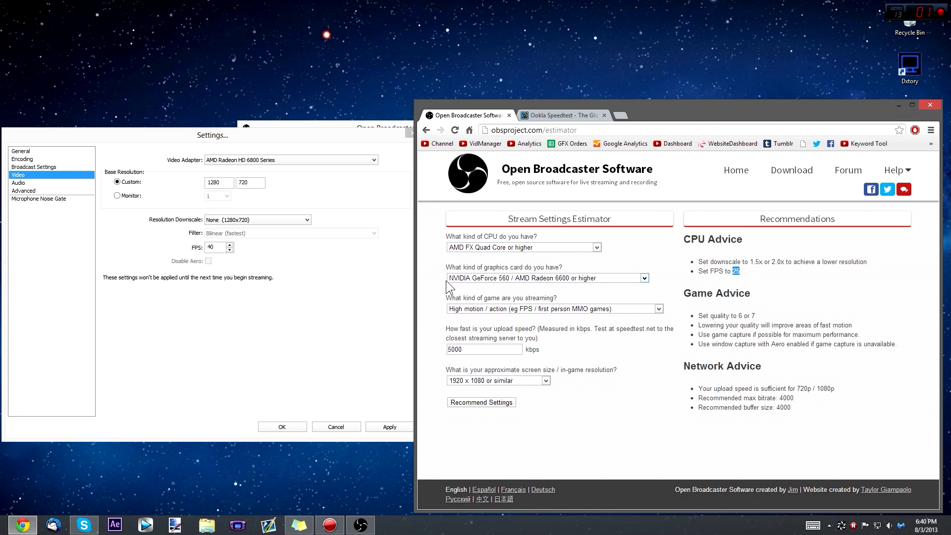
left_click(383, 276)
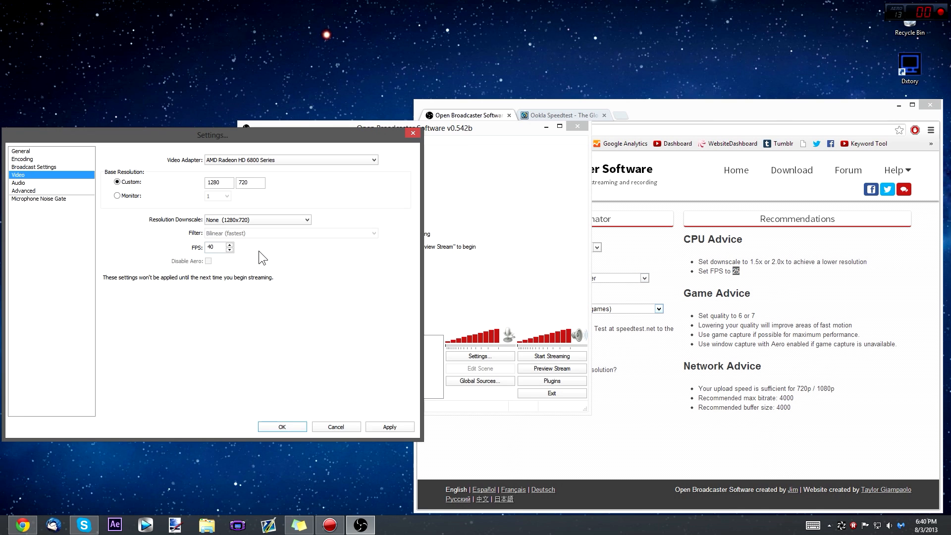
double_click(212, 247)
left_click(211, 248)
double_click(224, 183)
key("Tab")
left_click(248, 220)
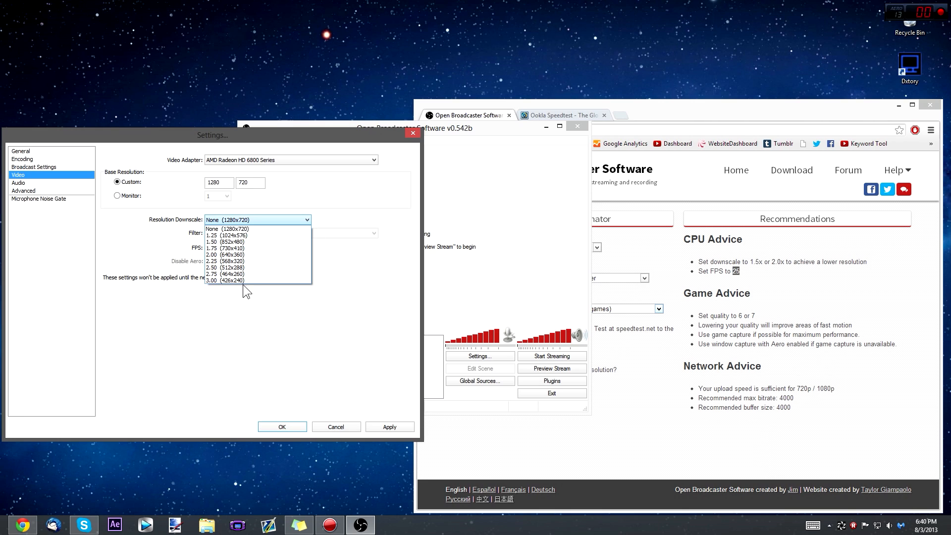
left_click(136, 229)
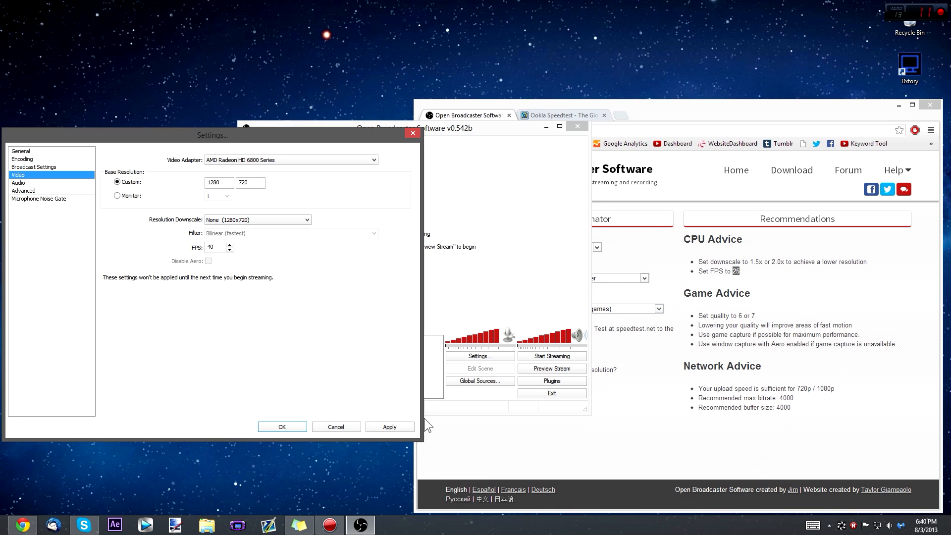
Step: Save the video settings, review the desktop audio devices and choose Microphone (Blue Snowball) as the microphone device in the Audio settings
left_click(24, 183)
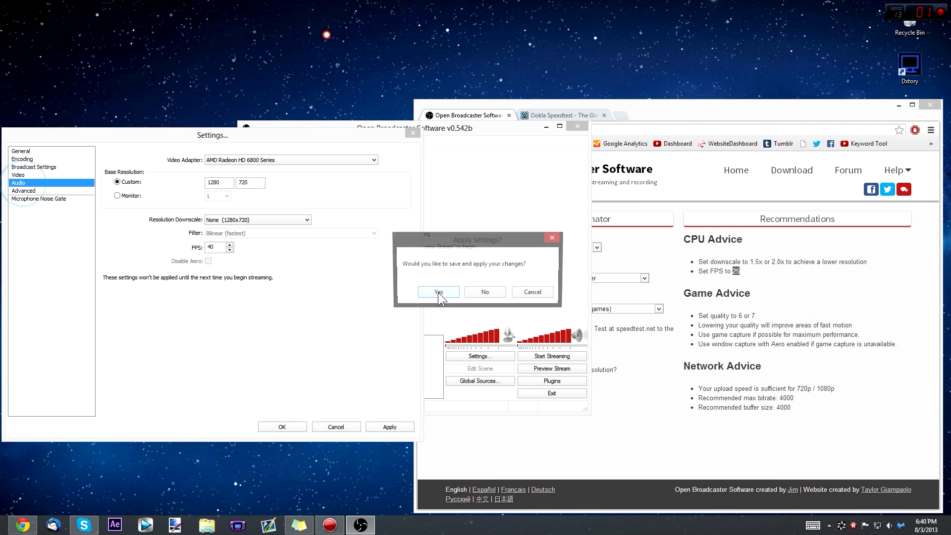
left_click(447, 293)
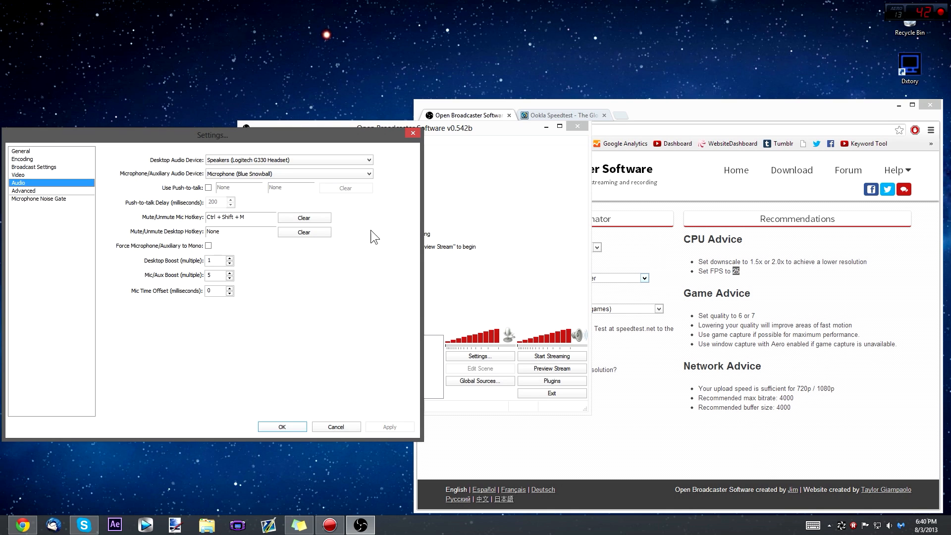
left_click(262, 159)
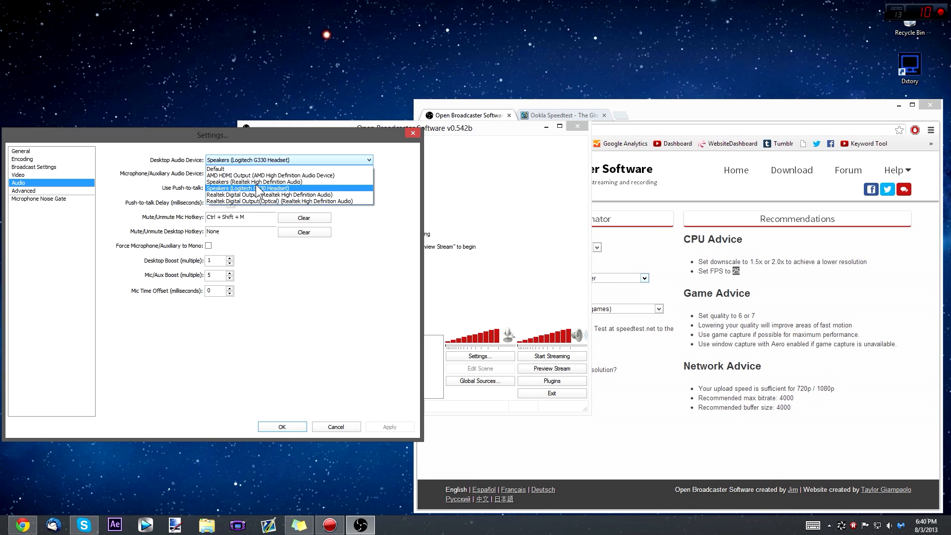
left_click(146, 176)
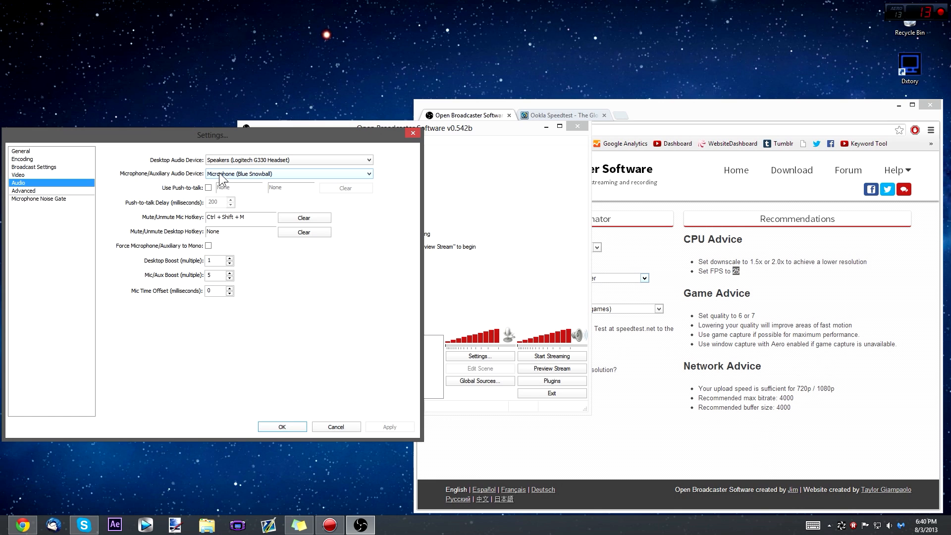
left_click(220, 178)
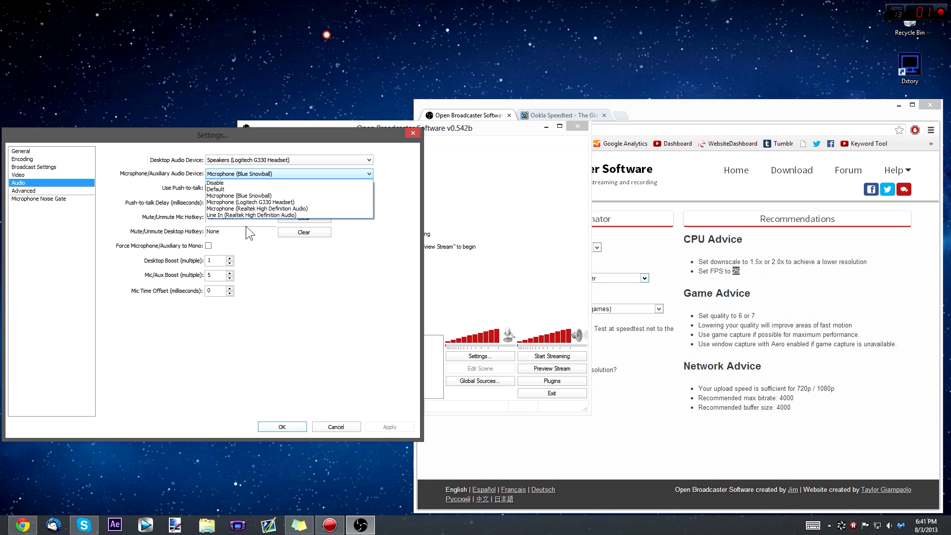
left_click(252, 198)
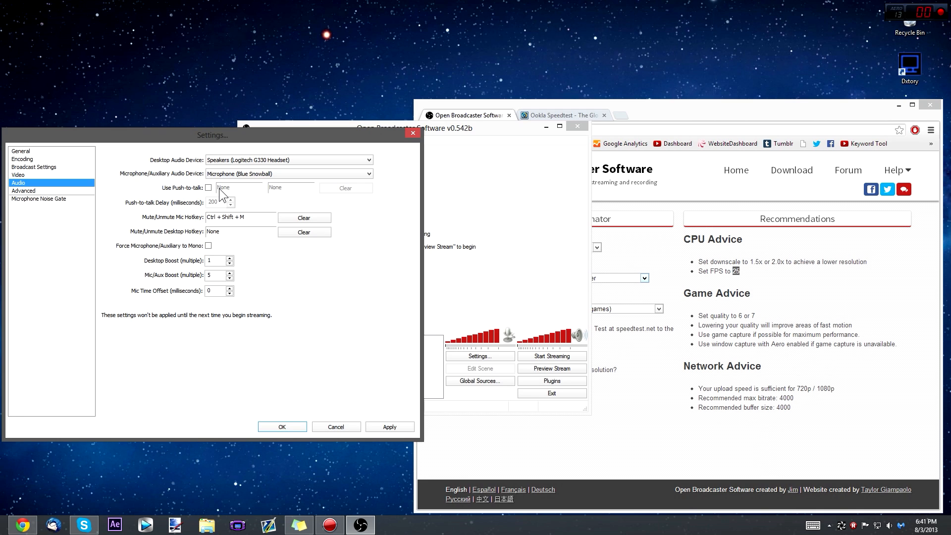
Step: Highlight the Mic/Aux Boost value, save the audio changes and open the Advanced settings
double_click(218, 274)
left_click(220, 274)
double_click(221, 276)
left_click(34, 191)
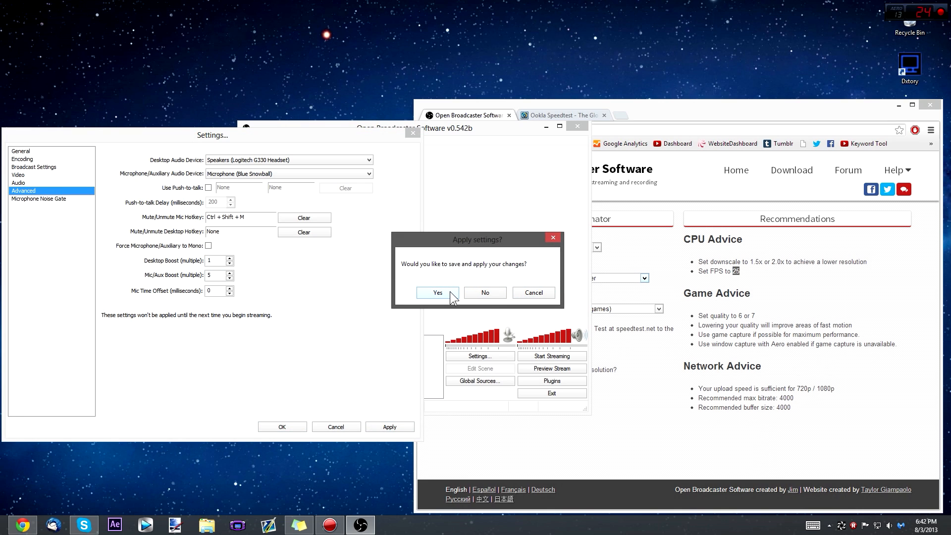
left_click(450, 292)
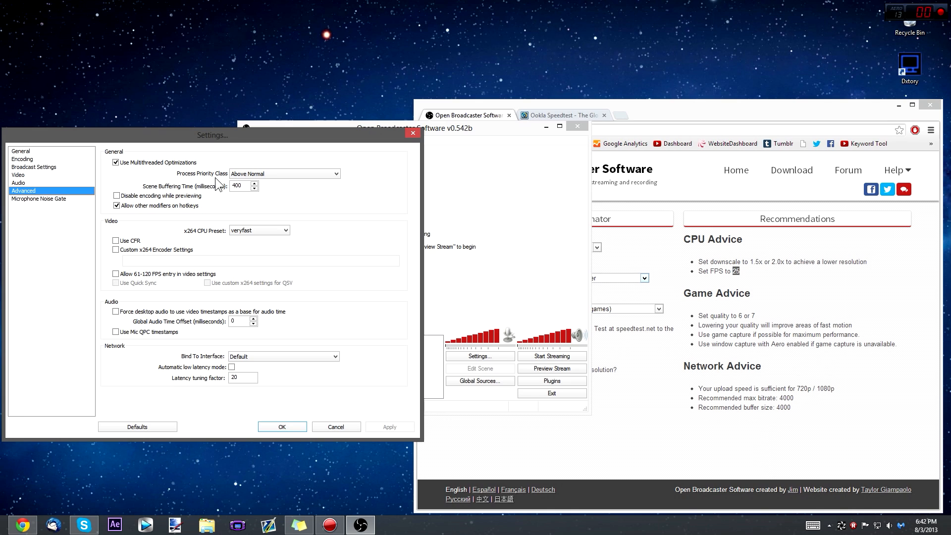
Step: Choose Above Normal as the process priority class and review the other priority options
left_click(257, 173)
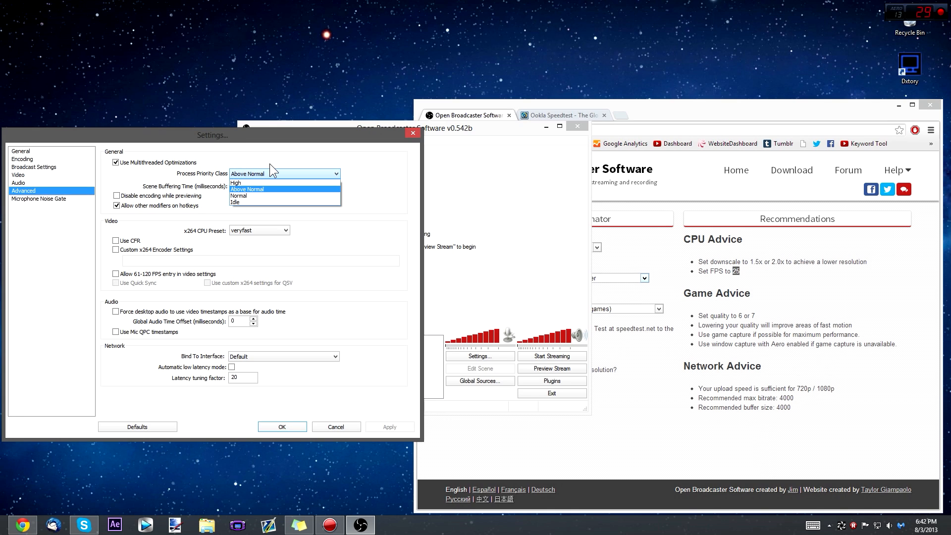
left_click(264, 189)
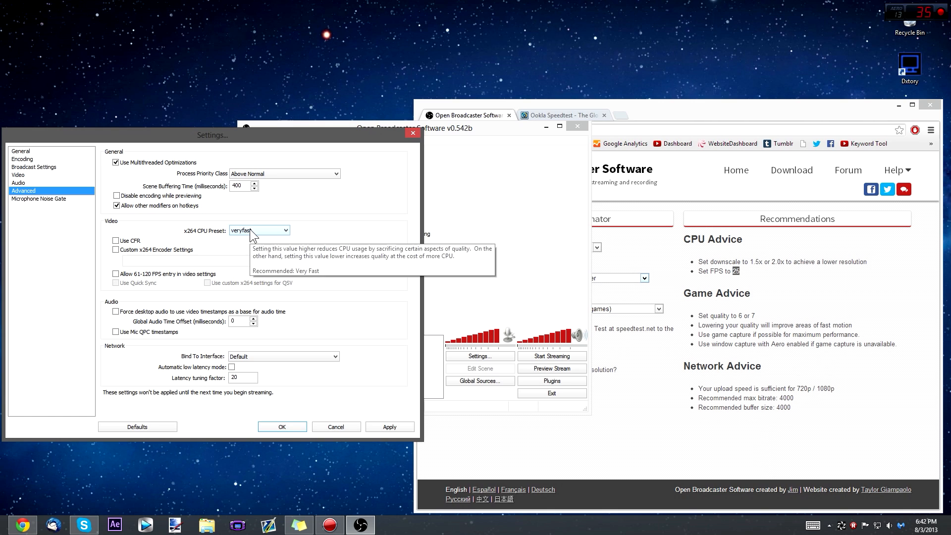
left_click(258, 174)
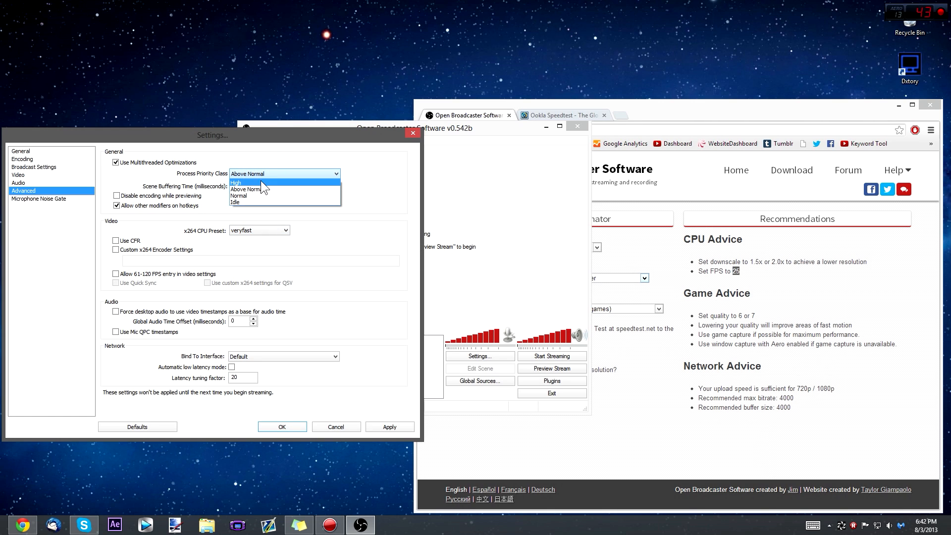
left_click(376, 189)
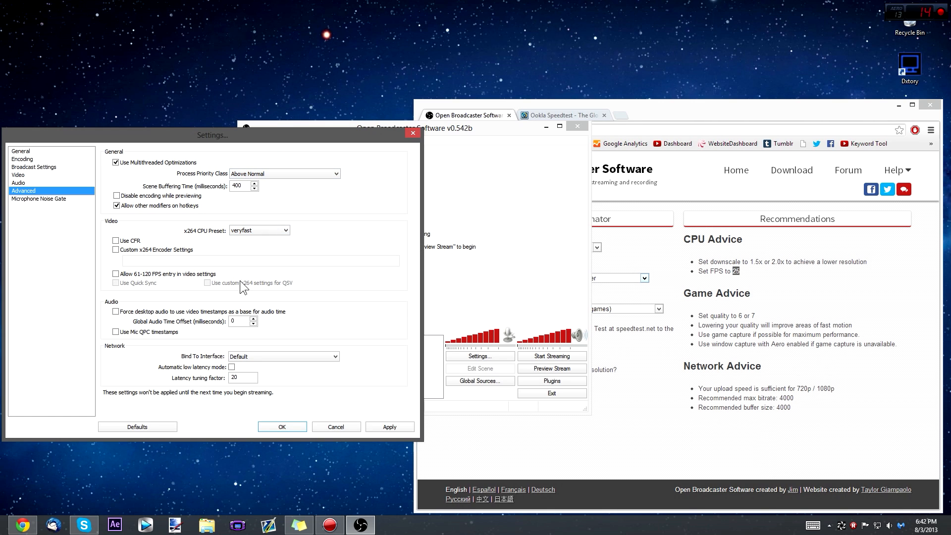
Step: Review the process priority class options once more and save the Advanced settings
left_click(335, 174)
left_click(401, 177)
left_click(282, 427)
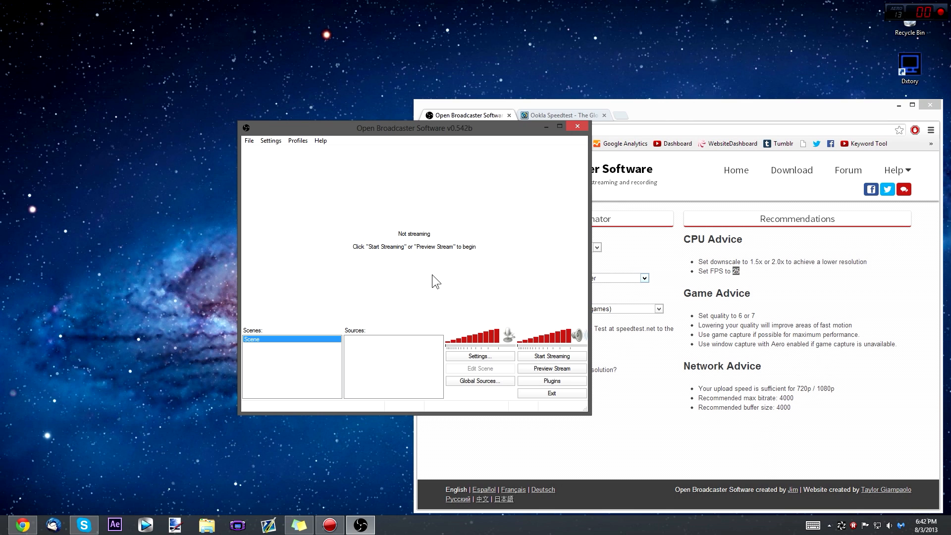
Step: Close the browser with the stream settings estimator and speed test pages
left_click(869, 110)
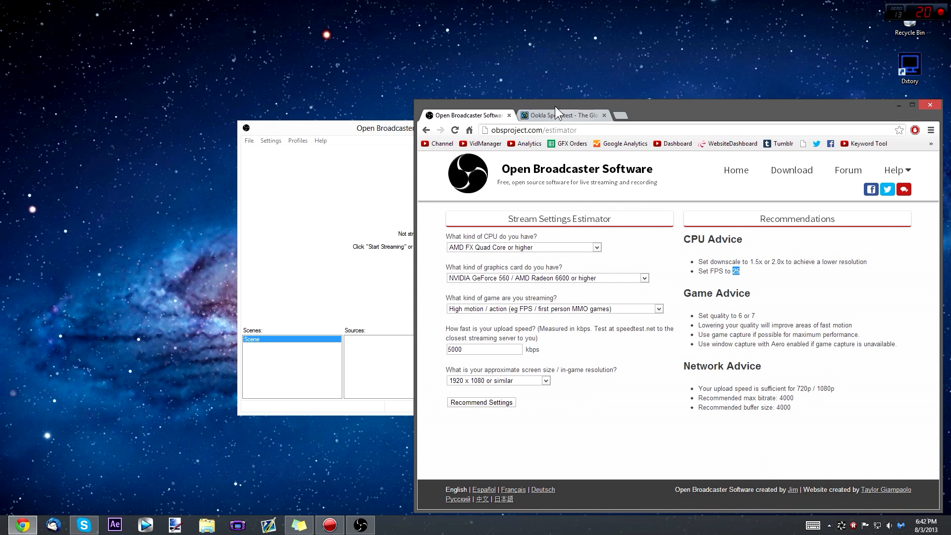
left_click(509, 115)
left_click(525, 116)
left_click(506, 117)
left_click(509, 115)
left_click(930, 105)
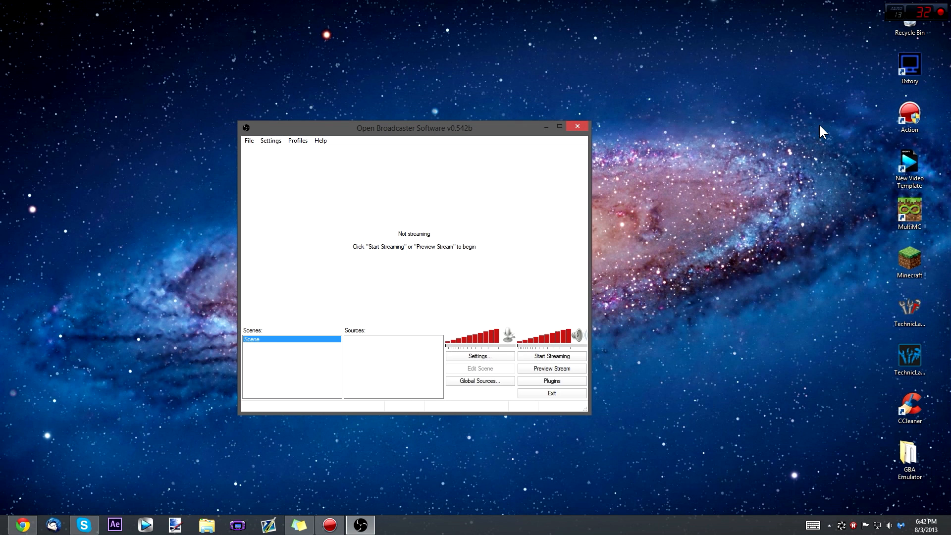
Step: Preview the stream with the empty scene and stop the preview
left_click(545, 370)
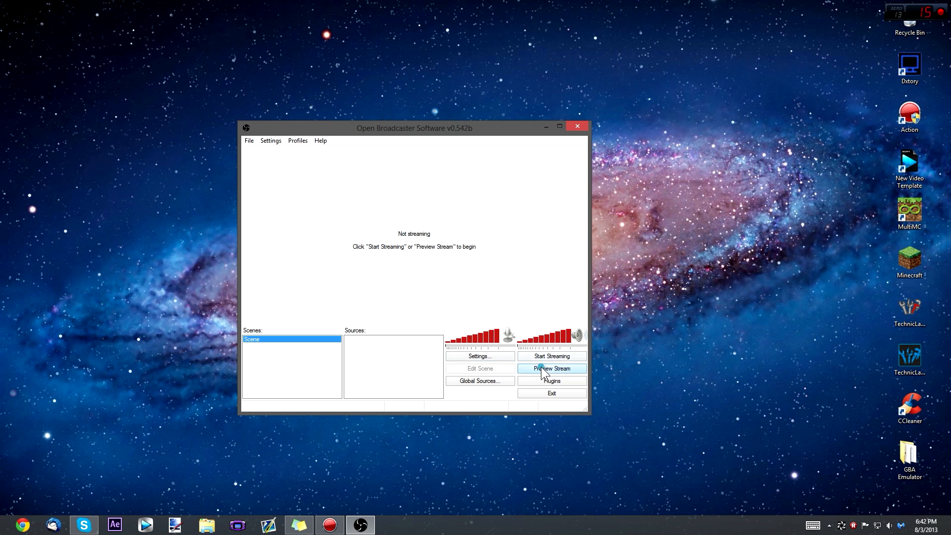
left_click(536, 369)
left_click(568, 369)
left_click(565, 366)
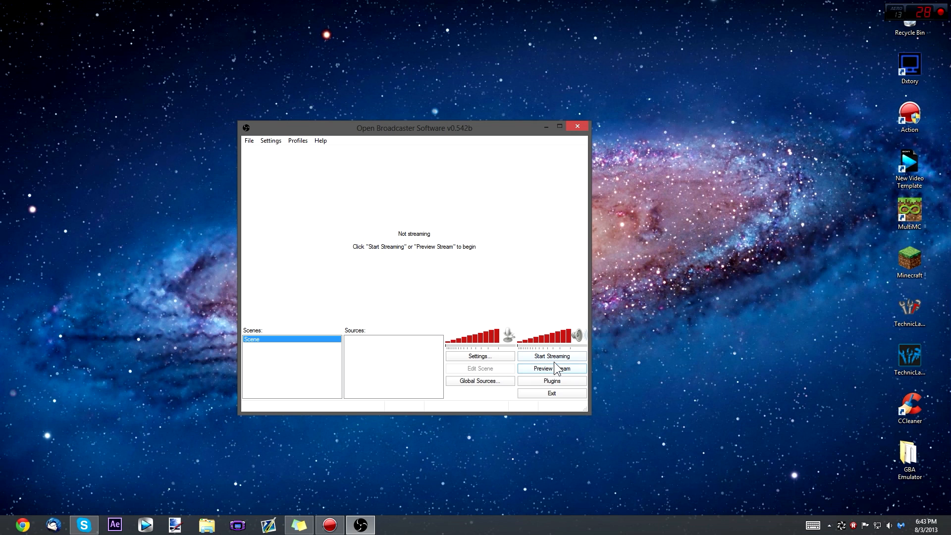
left_click(545, 369)
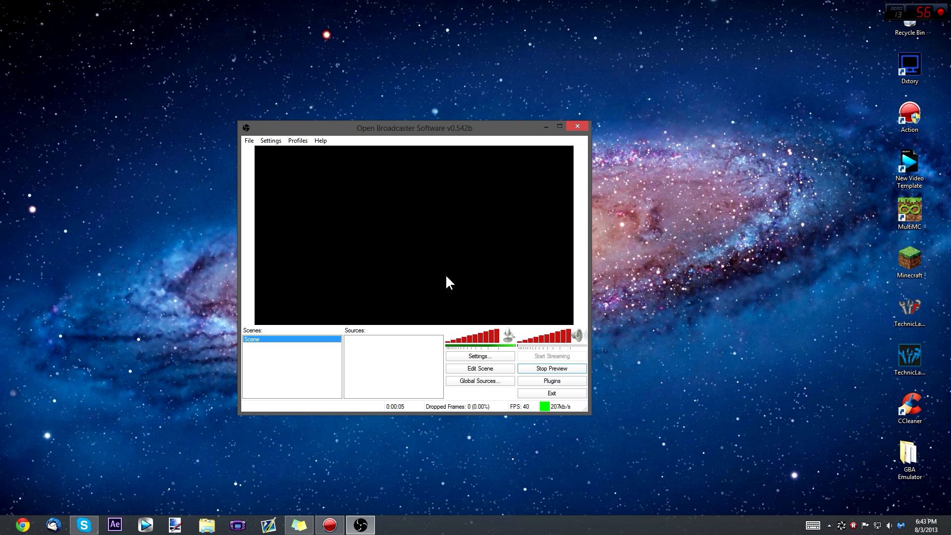
left_click(552, 369)
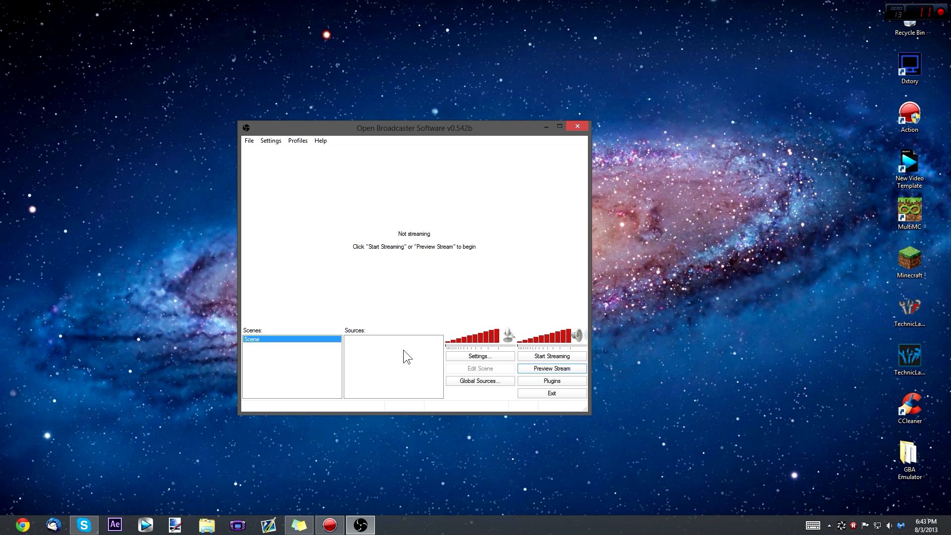
Step: Launch Minecraft, move its window clear of the streaming window, and switch back to Open Broadcaster Software
double_click(912, 260)
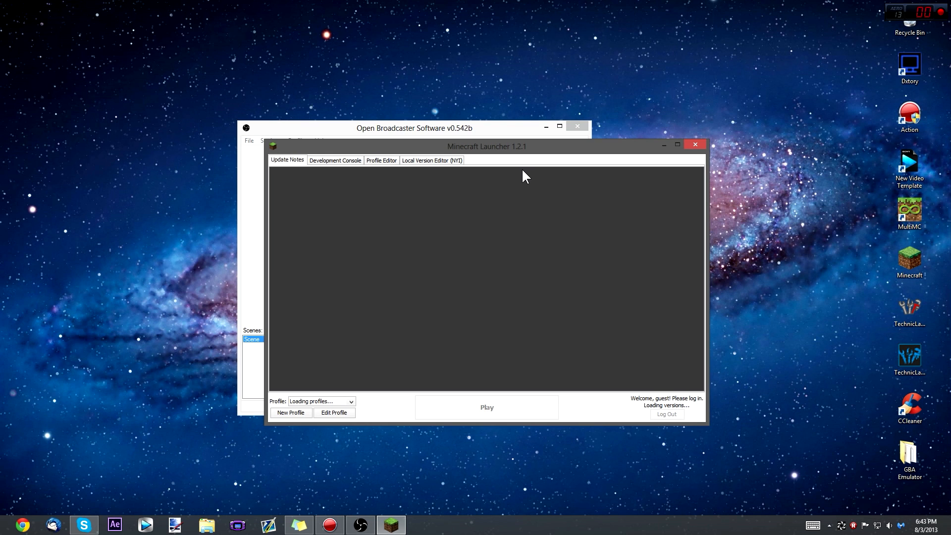
left_click(477, 408)
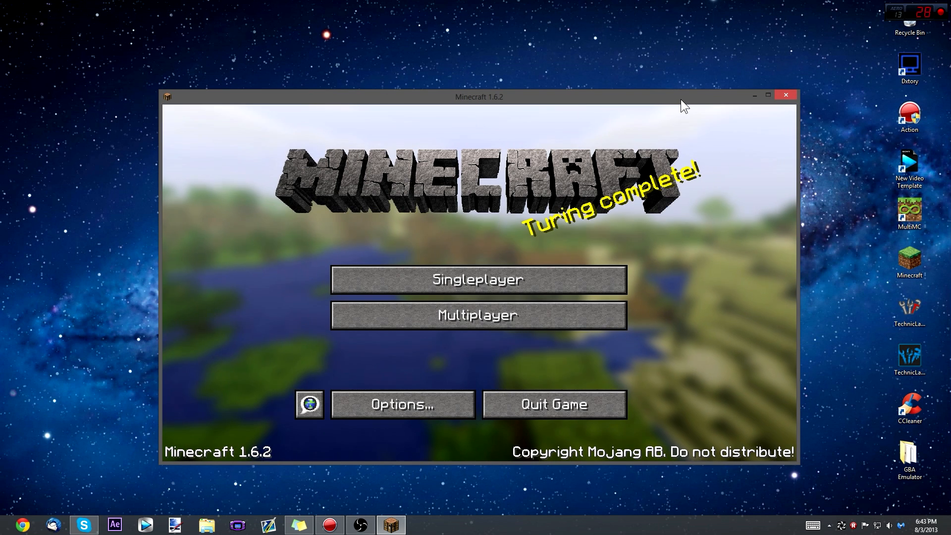
left_click_drag(681, 100, 781, 132)
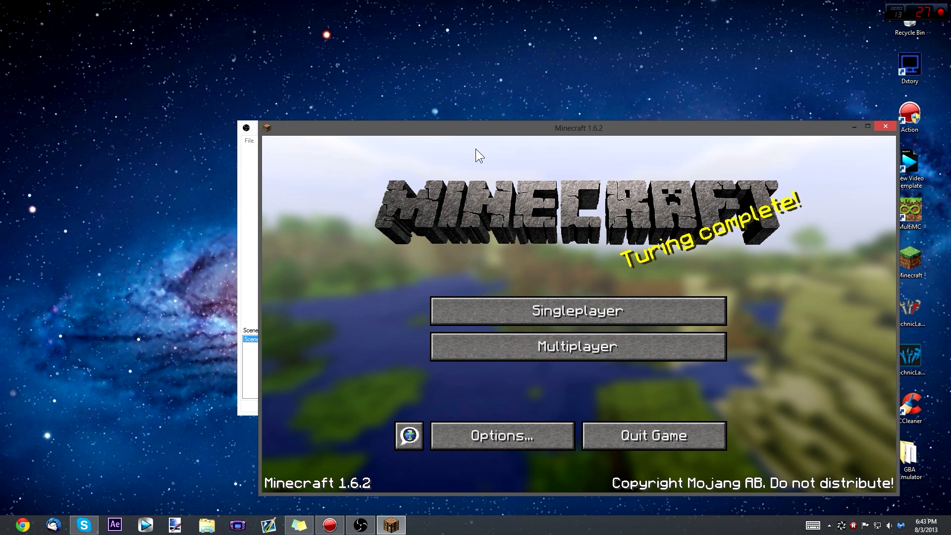
left_click(244, 180)
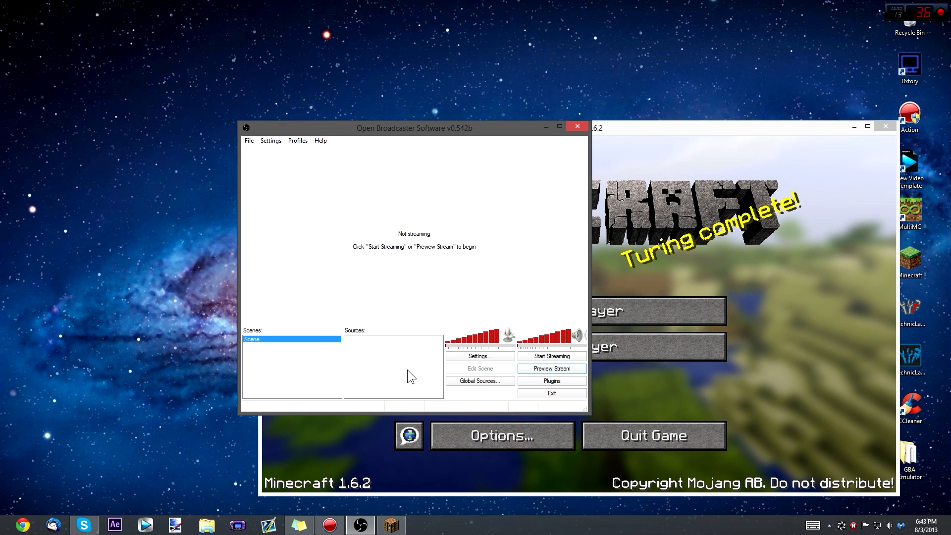
Step: Add a source named Game Capture to the scene with [javaw]: Minecraft 1.6.2 as its application
right_click(356, 350)
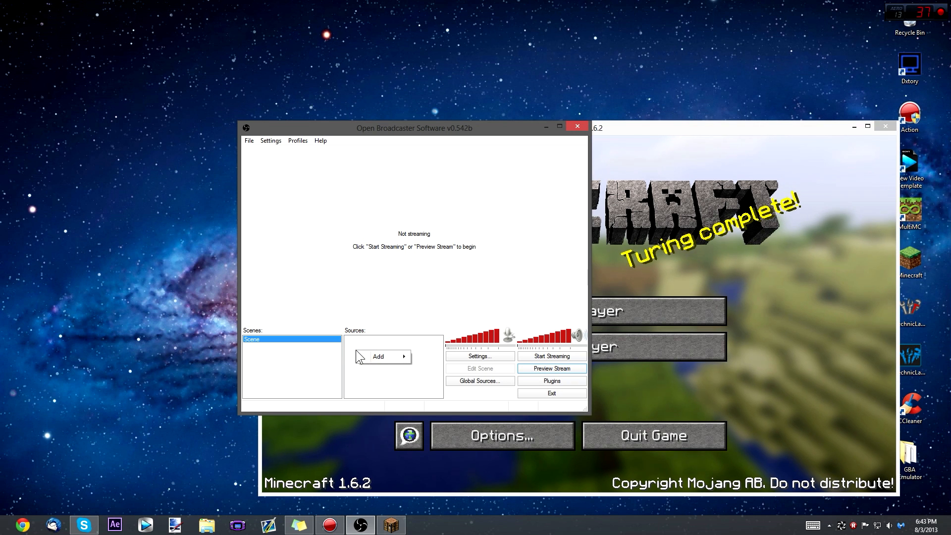
mouse_move(380, 357)
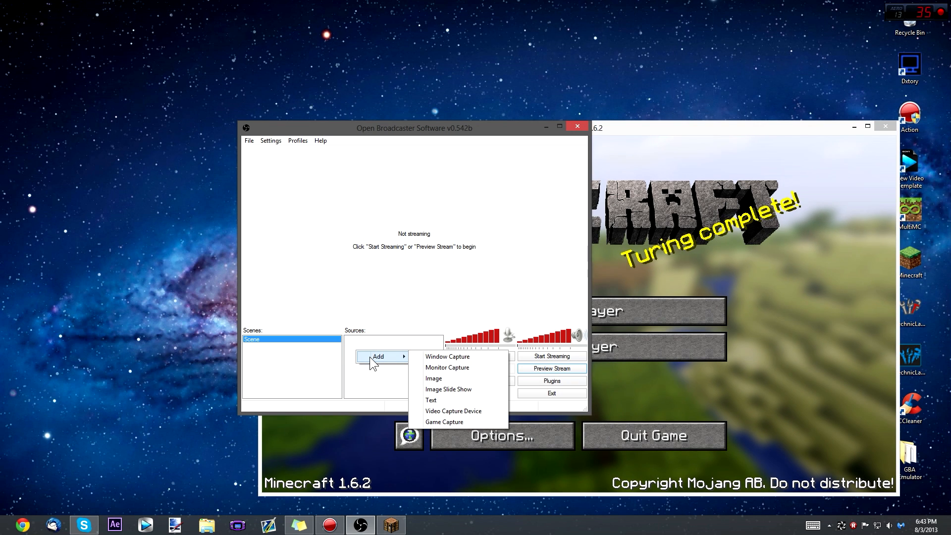
left_click(445, 422)
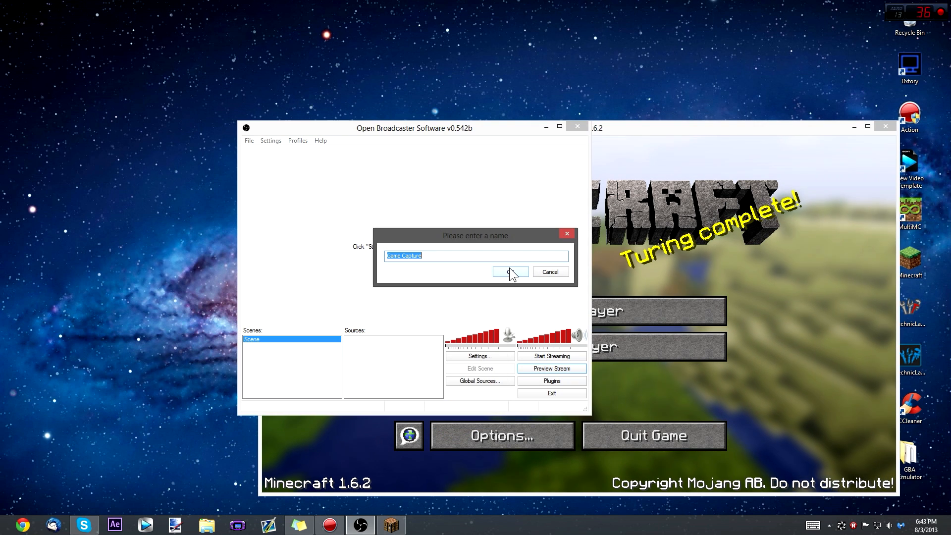
left_click(512, 274)
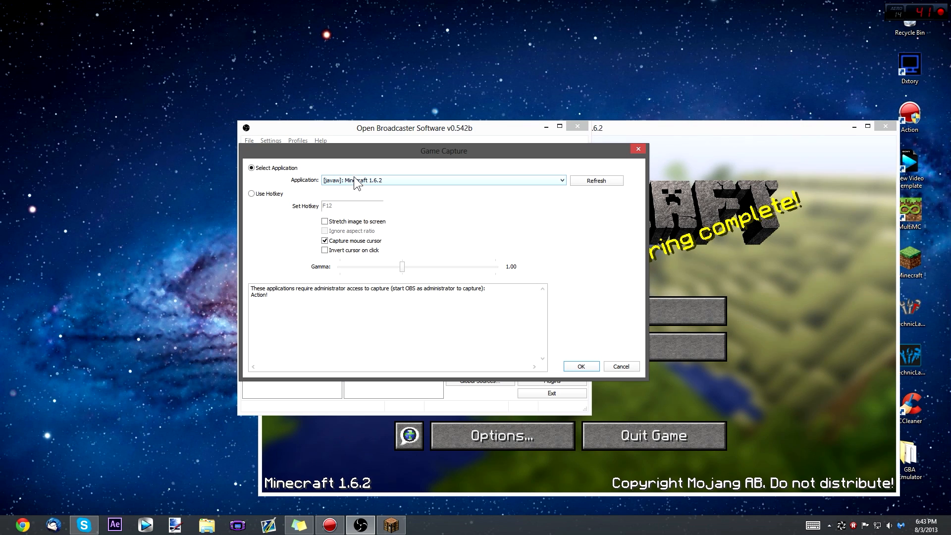
left_click(356, 182)
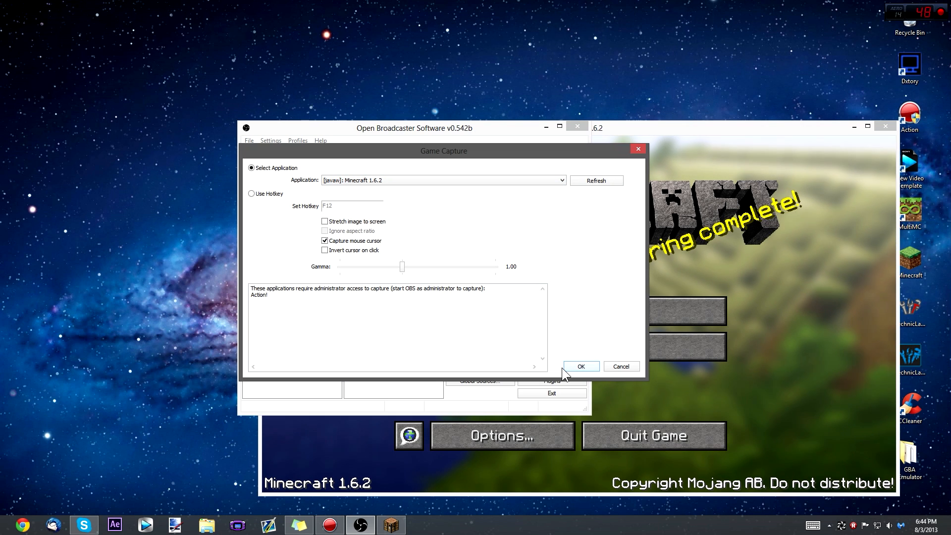
Step: Look at the Use Hotkey capture option, switch back to Select Application, and save the Game Capture source
left_click(254, 194)
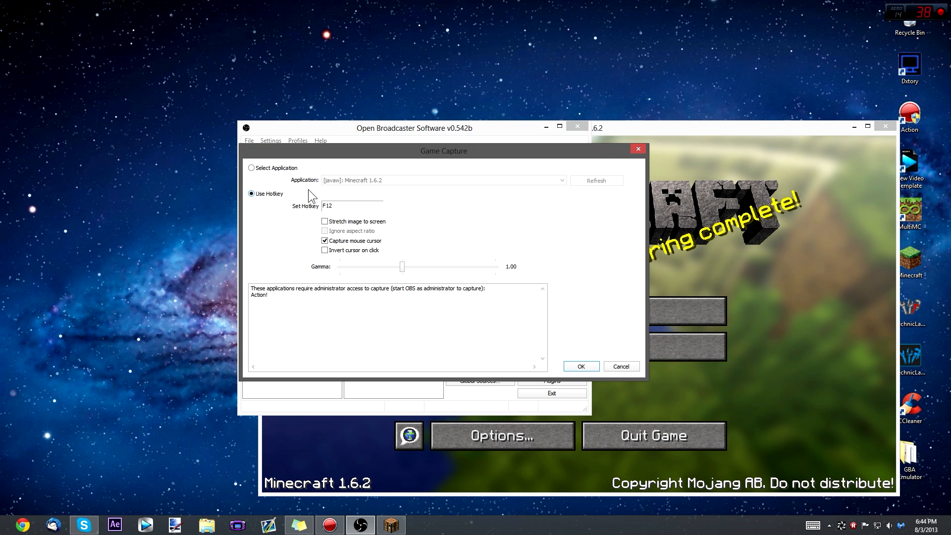
left_click(326, 209)
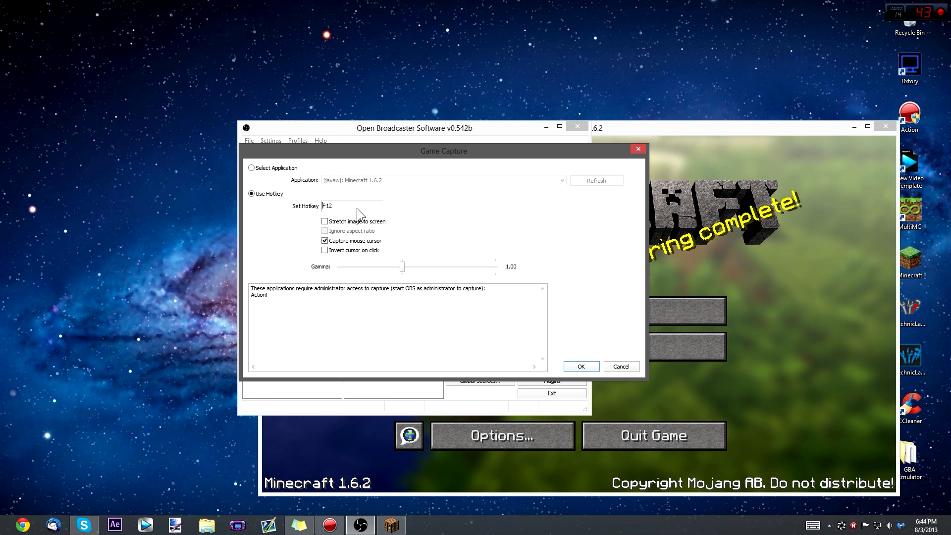
left_click(670, 184)
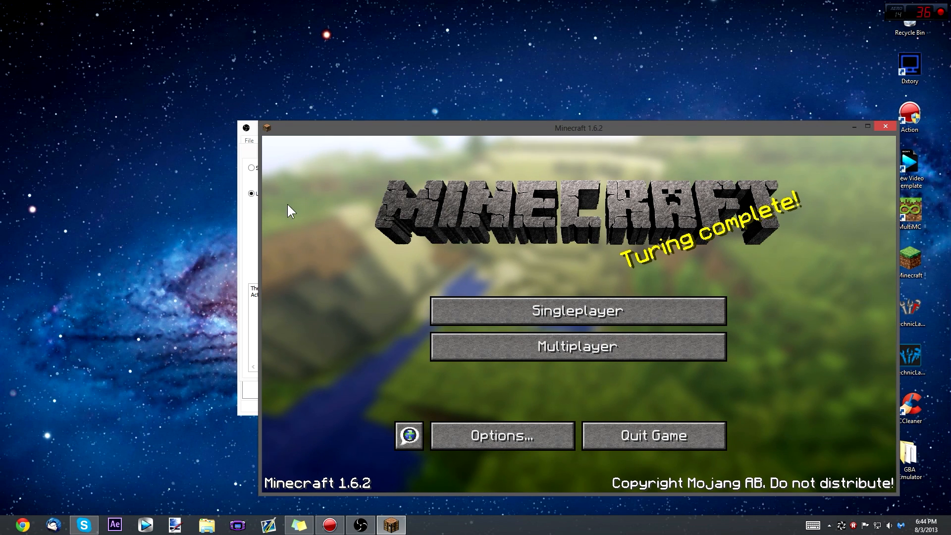
left_click(244, 237)
left_click(251, 168)
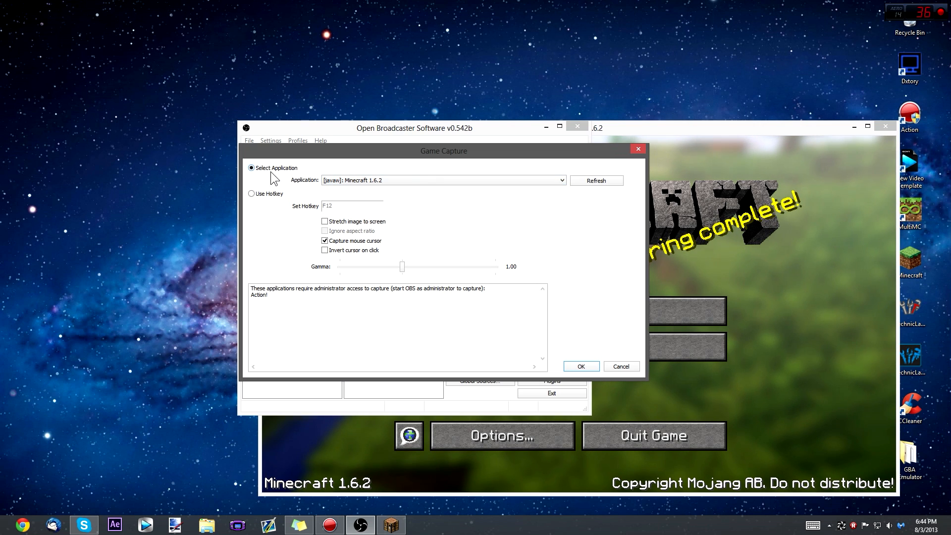
left_click(572, 365)
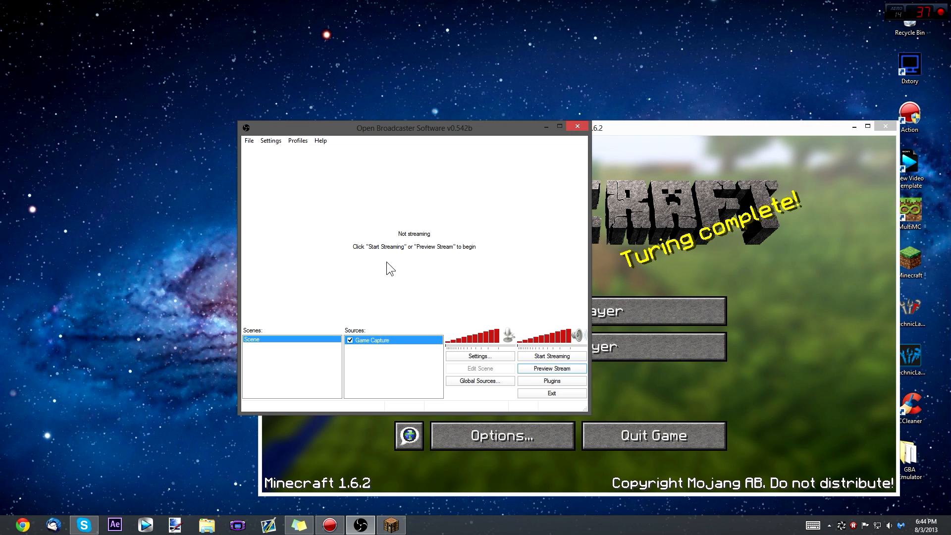
Step: Review the application choices in the Game Capture properties, then preview the stream and stop the preview
right_click(374, 339)
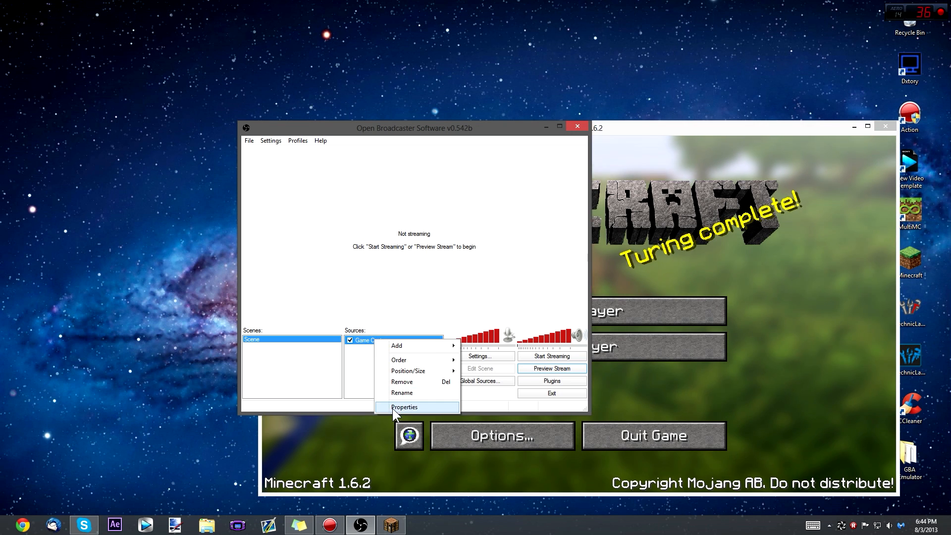
left_click(393, 408)
left_click(494, 180)
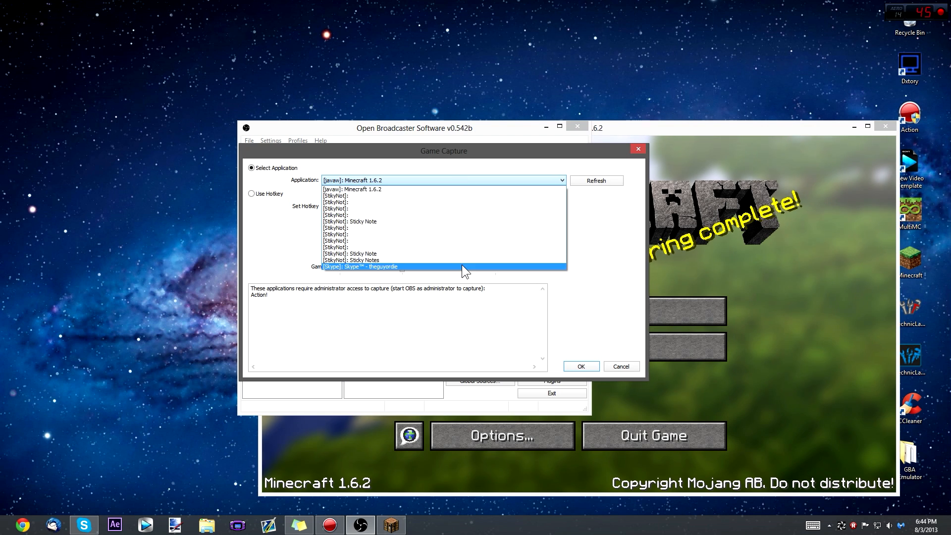
left_click(606, 235)
left_click(580, 366)
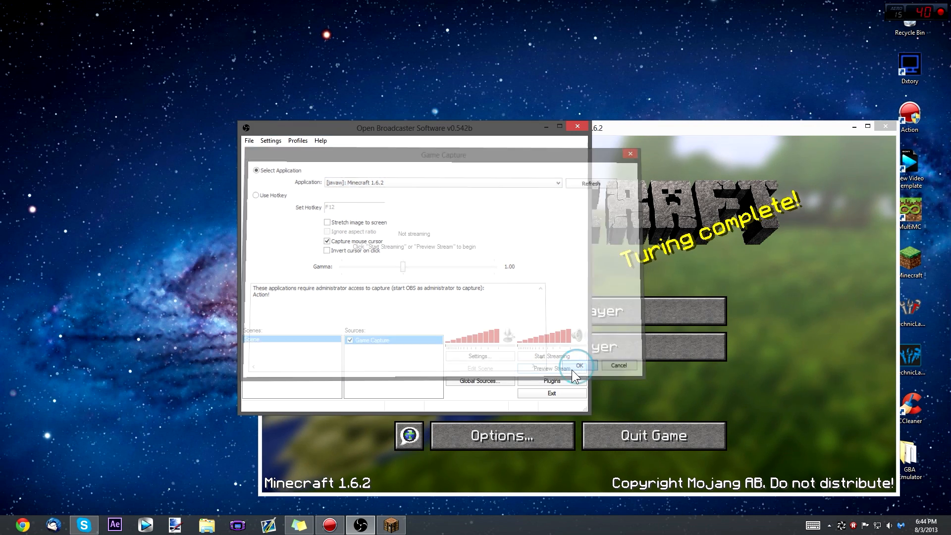
left_click(550, 369)
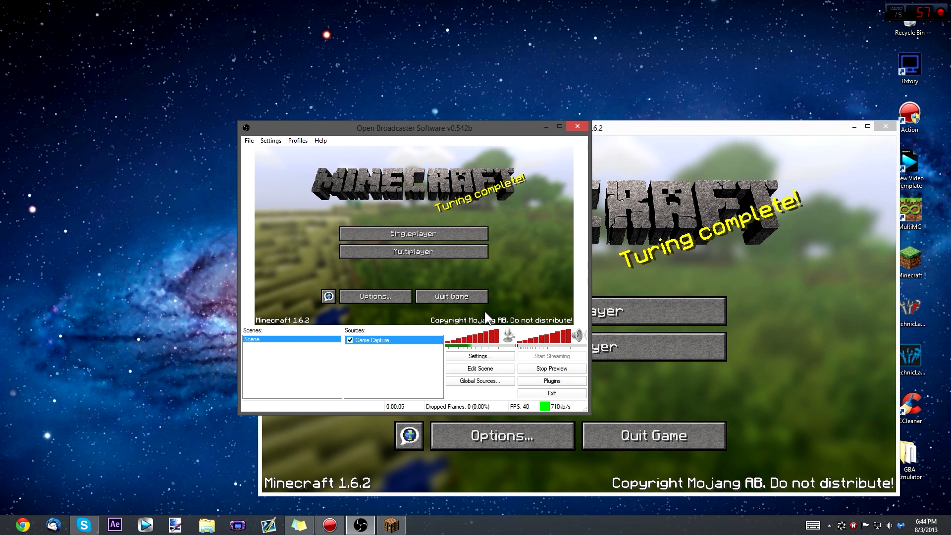
left_click(540, 368)
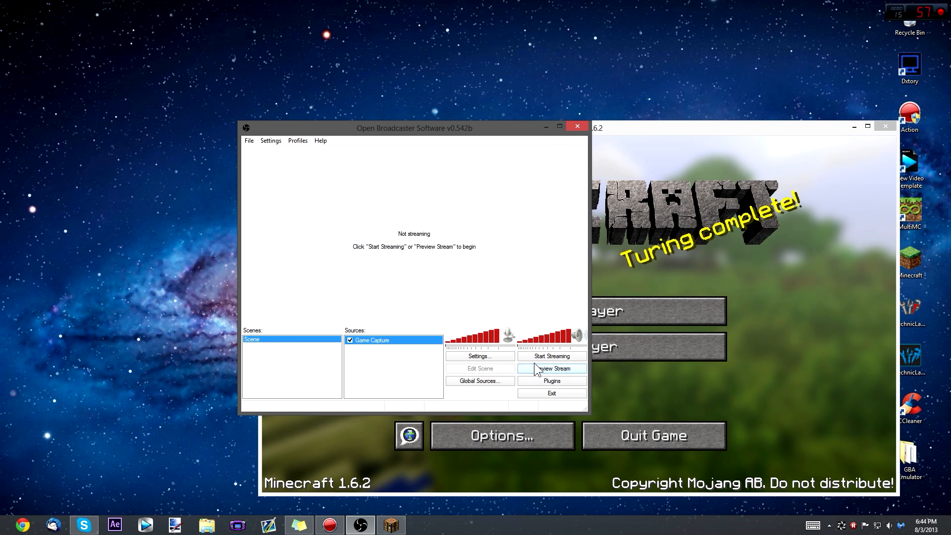
Step: Add a text source named Text to the scene and enter TEST as its content
right_click(373, 357)
mouse_move(392, 365)
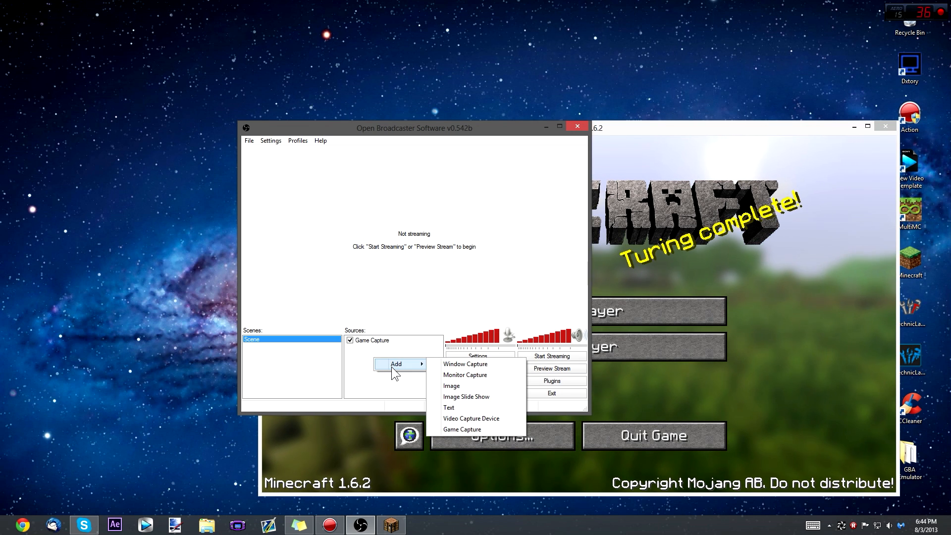
left_click(455, 408)
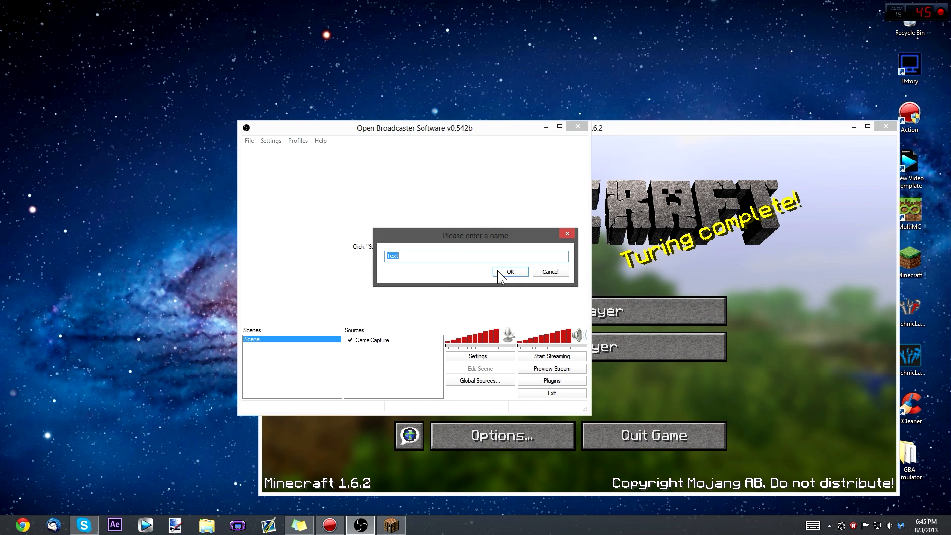
left_click(499, 272)
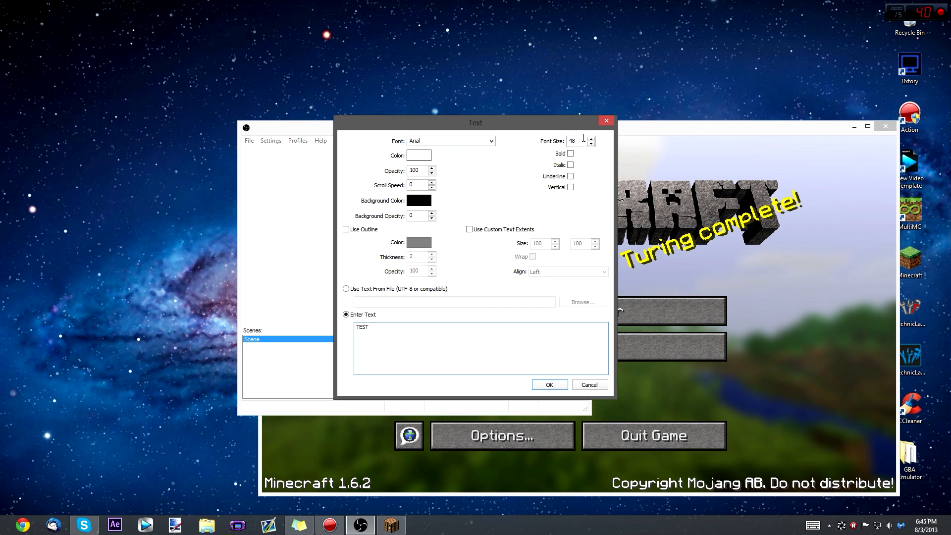
Step: Set the text source's font to Bandwidth BRK, enable its outline, and save the source
left_click(491, 141)
scroll(445, 270, "down", 7)
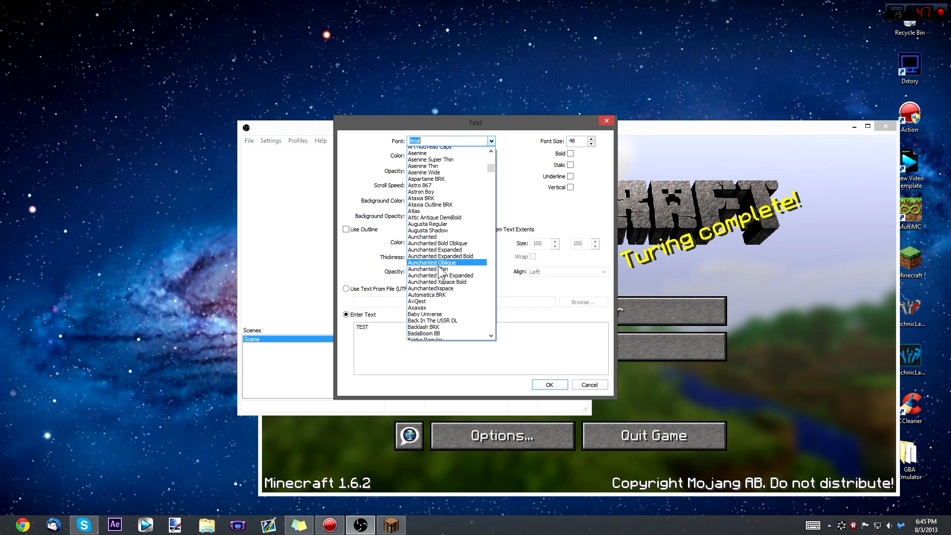
left_click(442, 299)
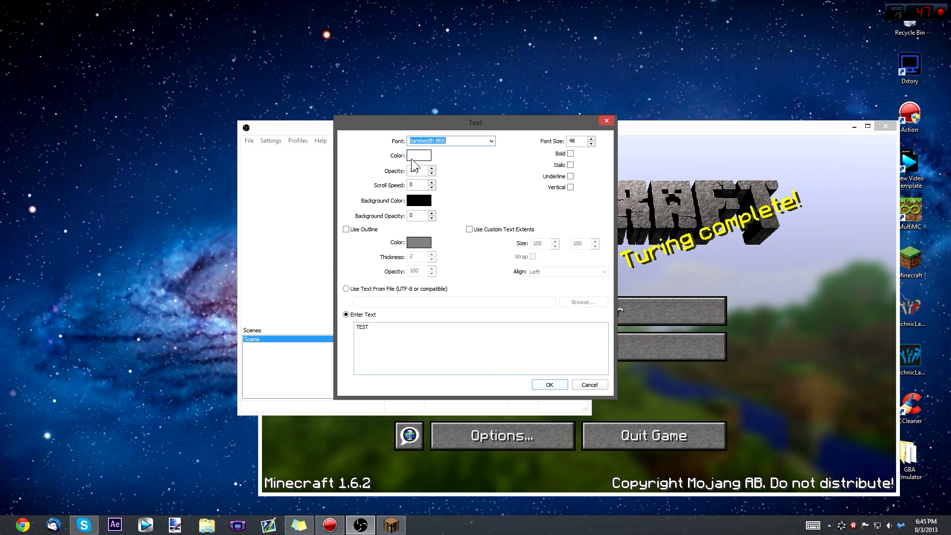
left_click(347, 229)
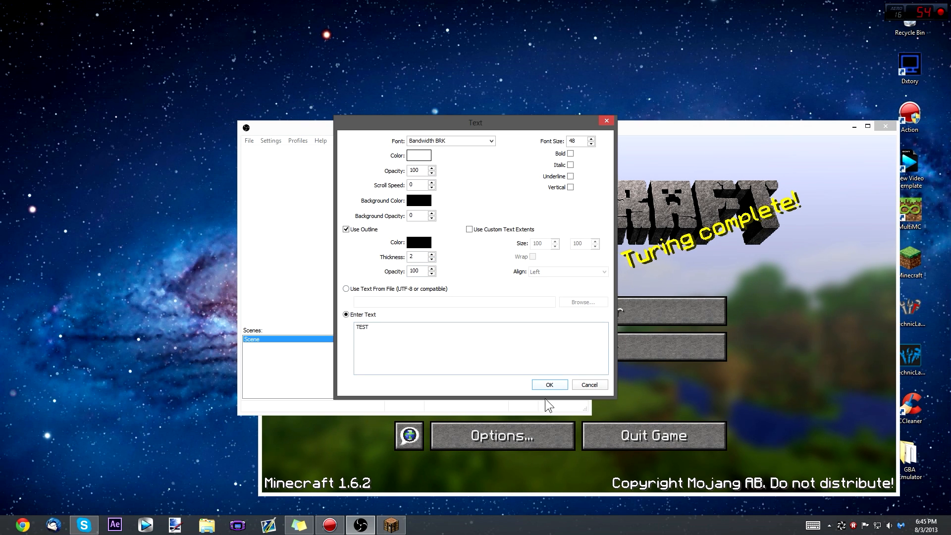
left_click(550, 384)
Step: Preview the stream and center the Text source on the scene
left_click(551, 369)
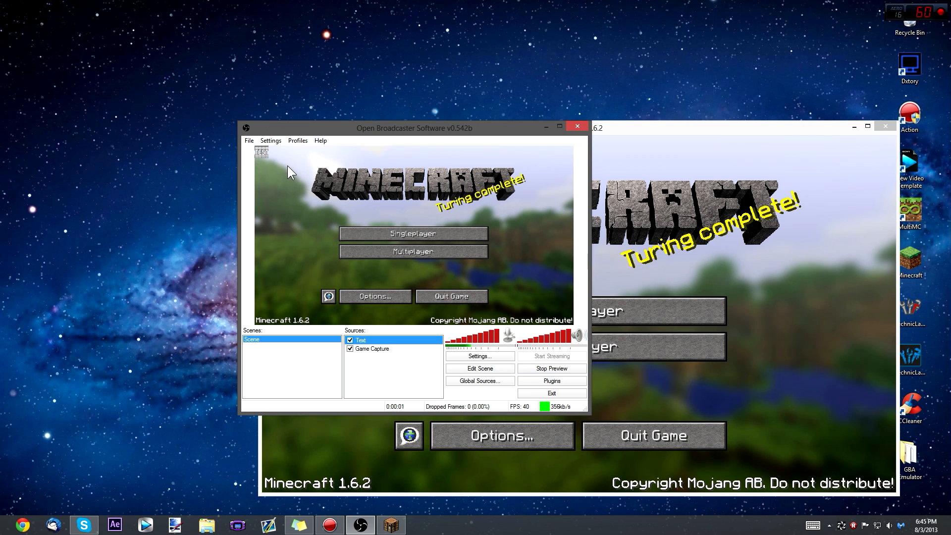
right_click(373, 340)
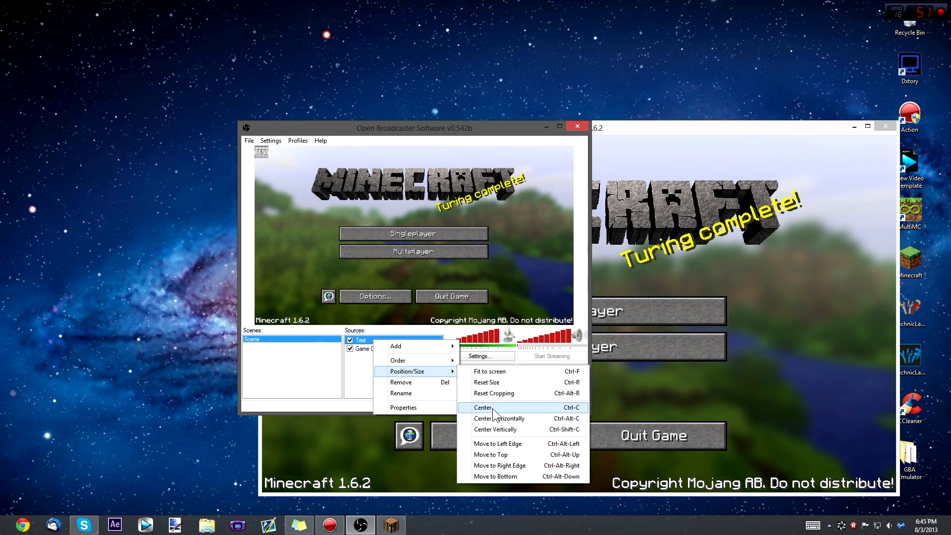
left_click(493, 408)
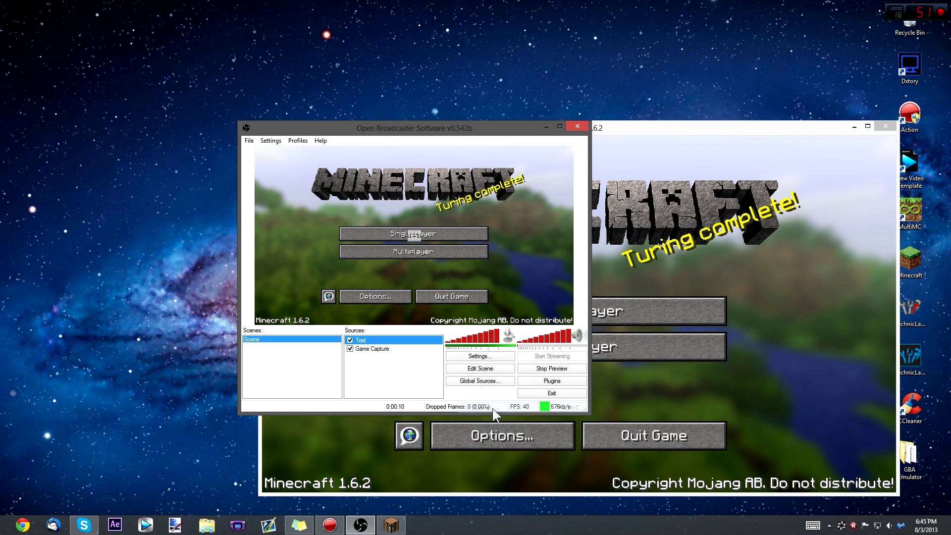
Step: Move the Text source to the top edge of the scene and close its properties
right_click(380, 341)
mouse_move(436, 373)
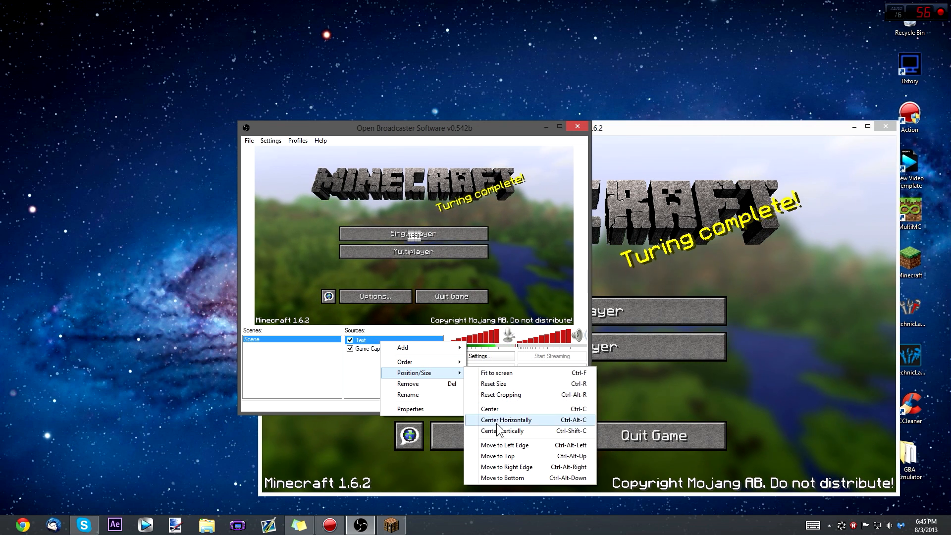
left_click(508, 458)
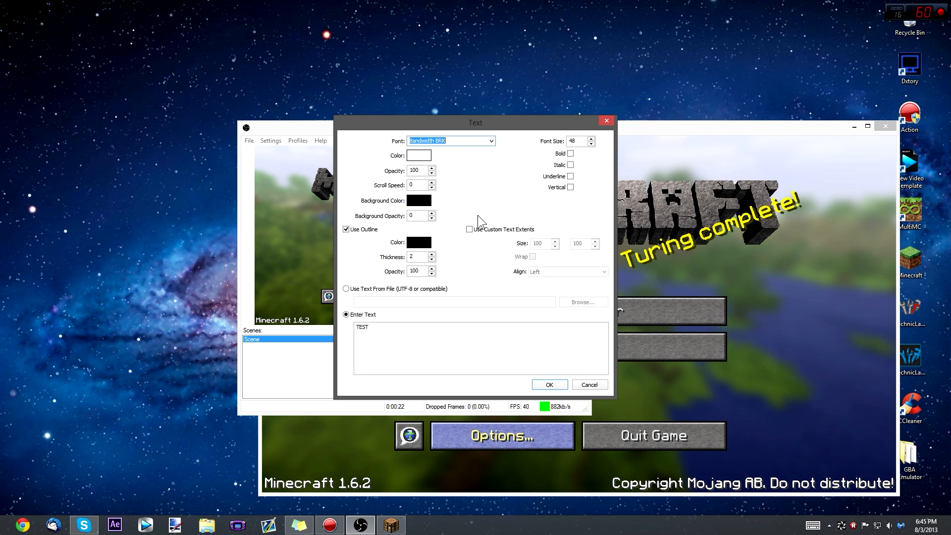
left_click(550, 384)
right_click(357, 338)
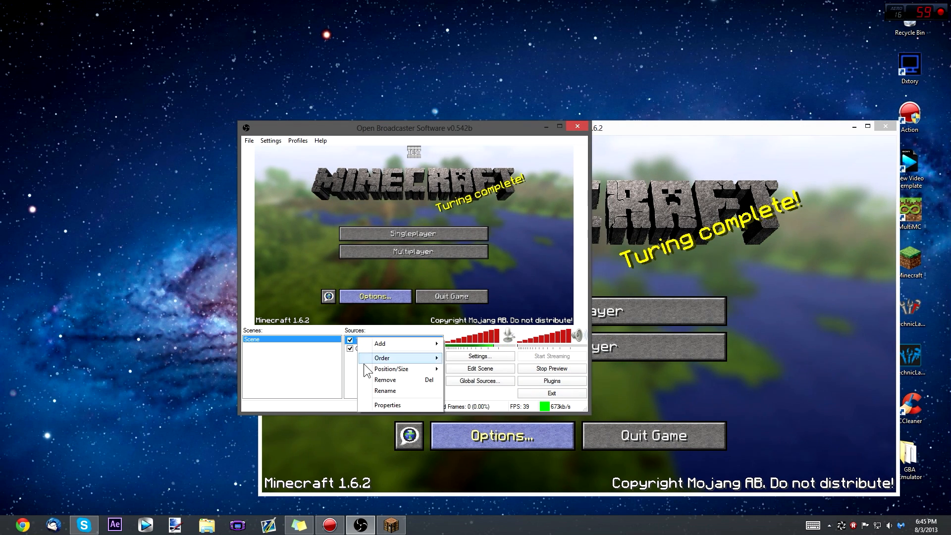
left_click(346, 376)
Step: Change the Text source's content to "TEST This is a TEST" and center the source horizontally in the scene
double_click(362, 341)
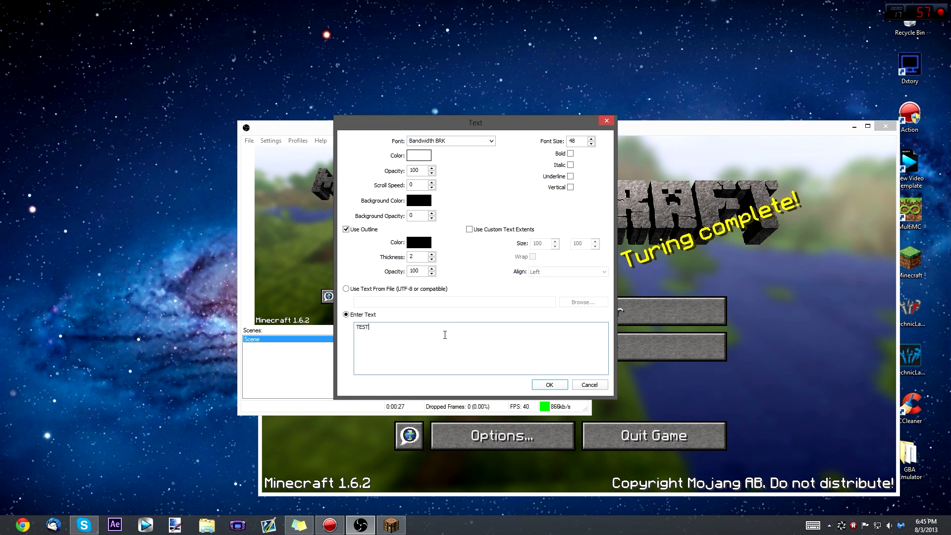
type("Thi")
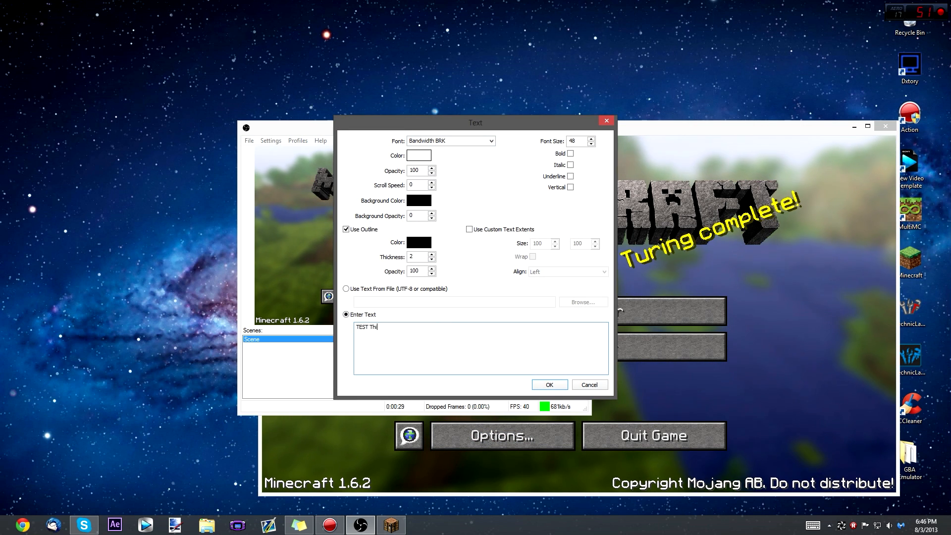
type("s is a TEST")
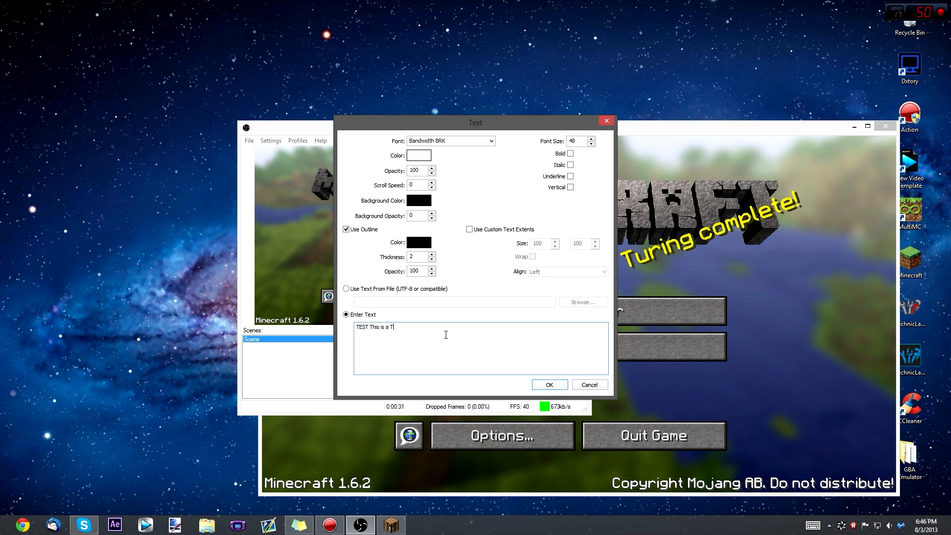
left_click(550, 385)
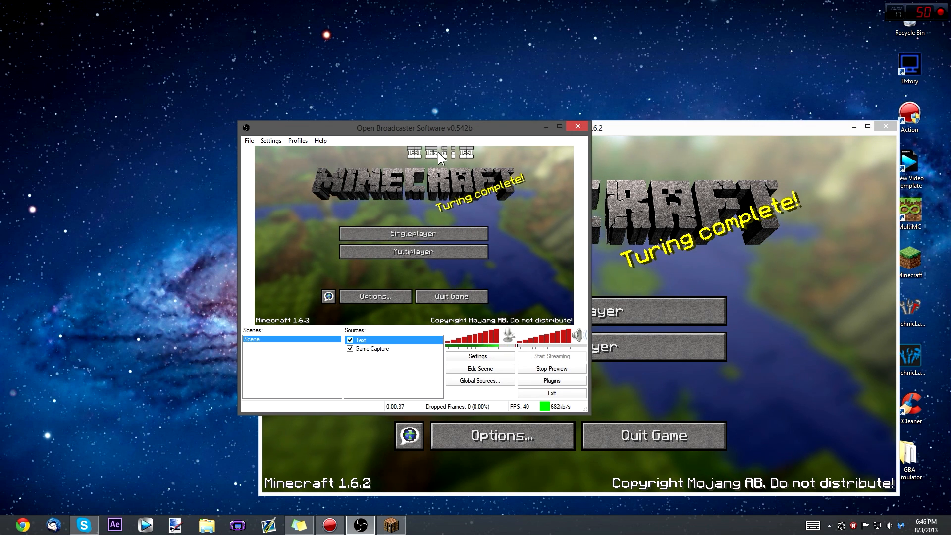
right_click(365, 340)
mouse_move(399, 370)
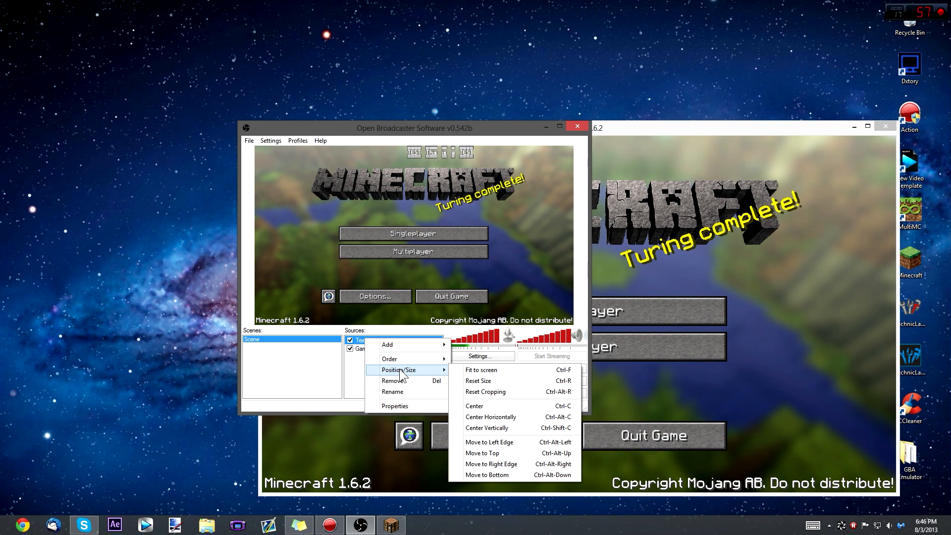
left_click(489, 420)
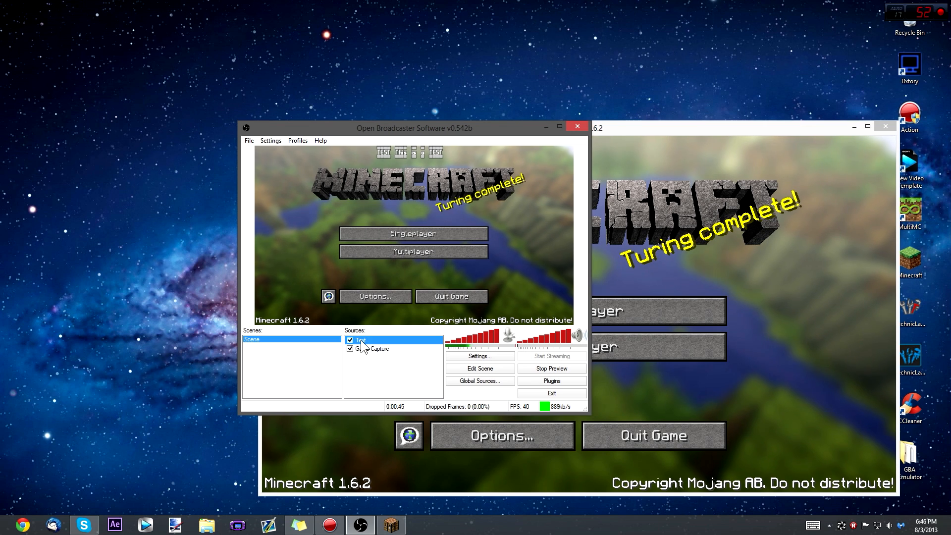
Step: Set the Text source's font to Belshaw and recenter the source horizontally
double_click(376, 340)
left_click_drag(470, 334, 354, 327)
left_click(417, 141)
left_click(490, 141)
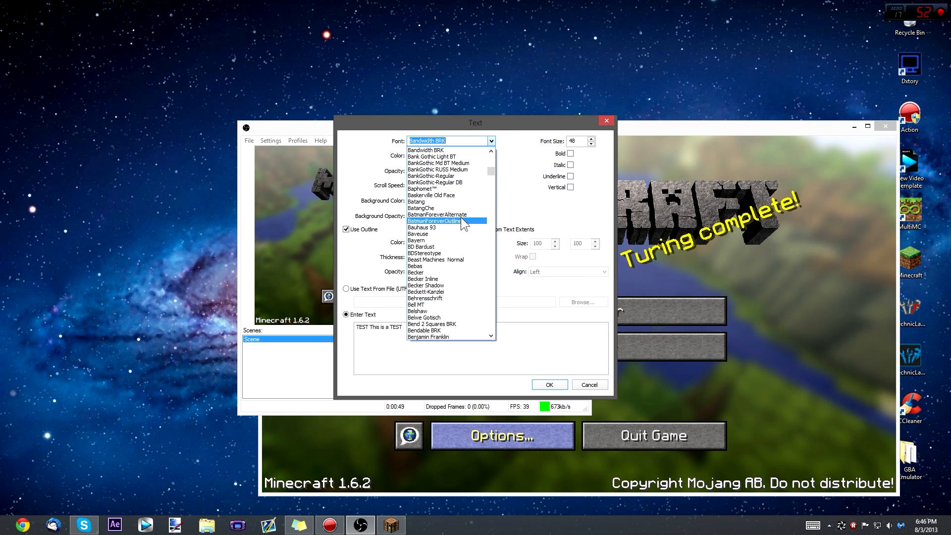
left_click(436, 311)
left_click(549, 385)
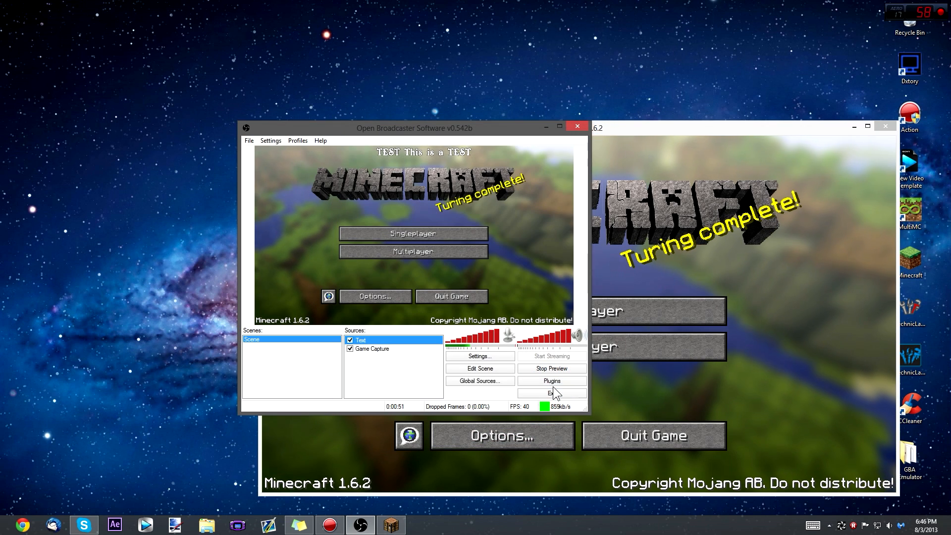
right_click(370, 343)
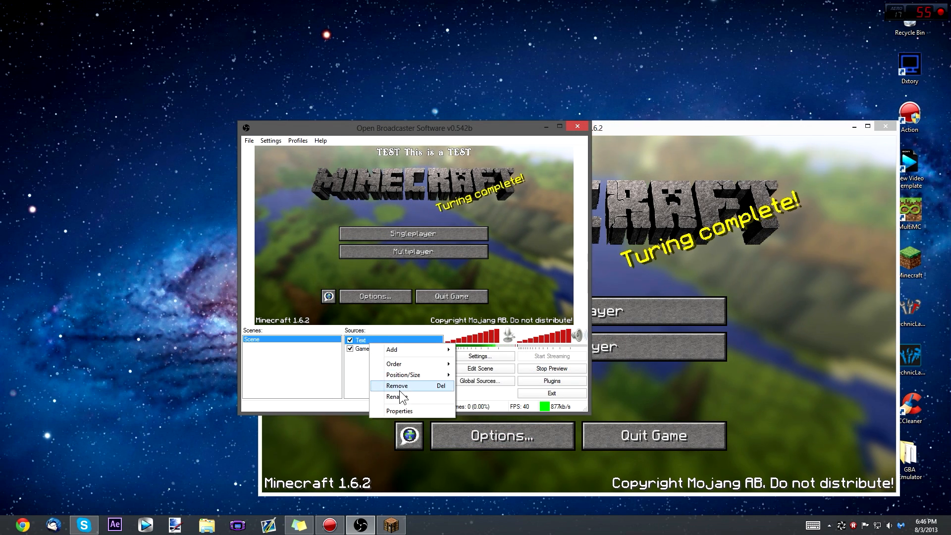
mouse_move(411, 374)
left_click(497, 423)
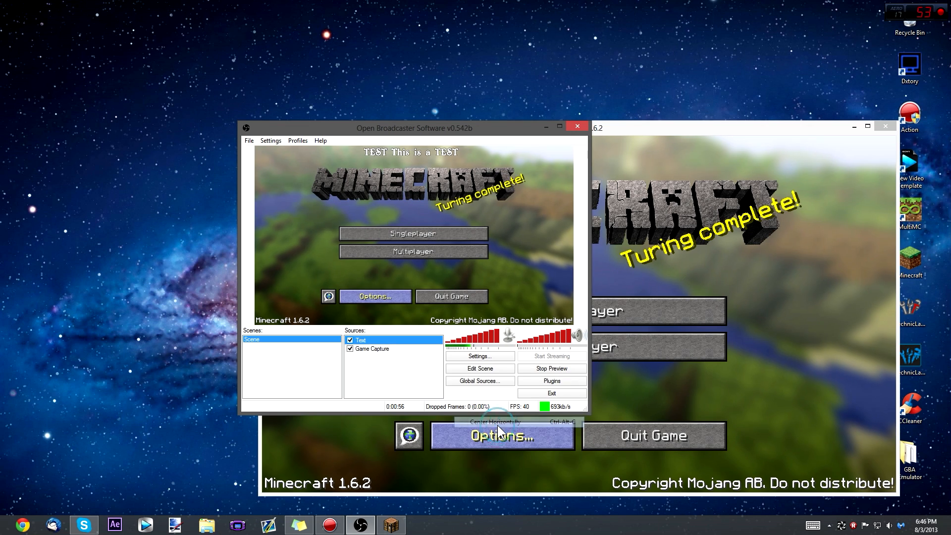
right_click(362, 340)
mouse_move(389, 372)
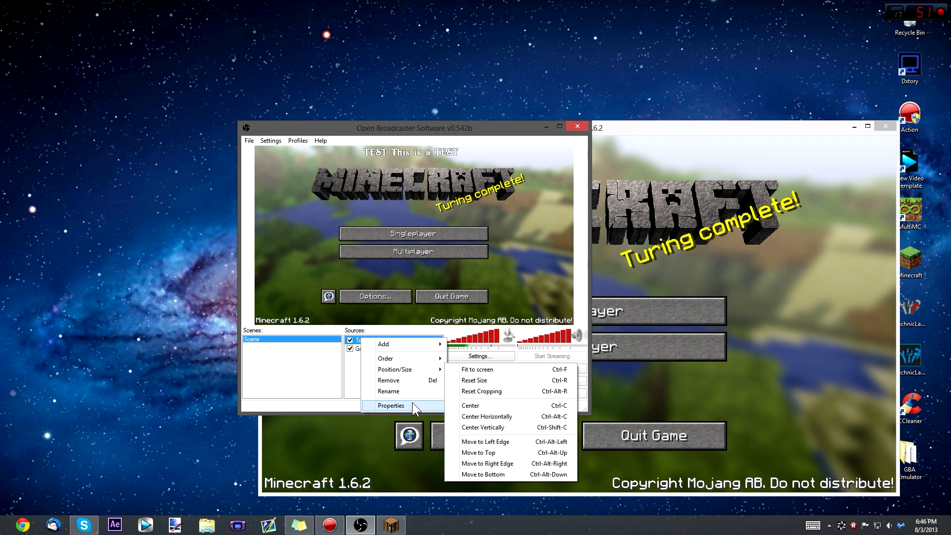
left_click(350, 368)
left_click(365, 342)
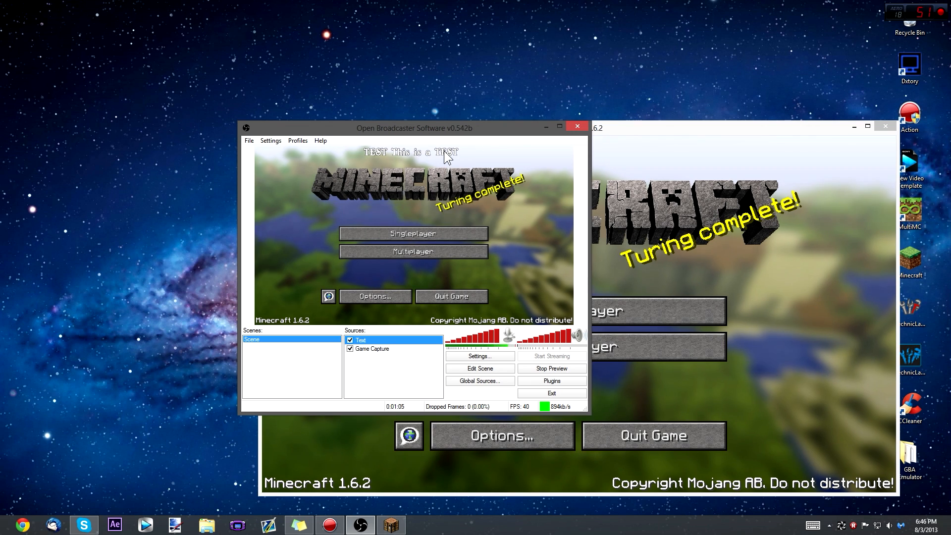
right_click(367, 343)
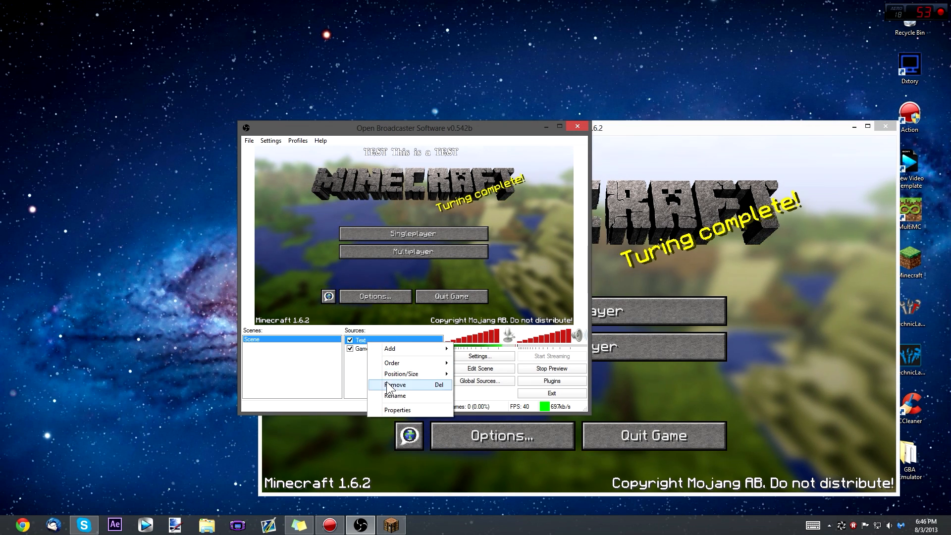
left_click(356, 371)
left_click(364, 340)
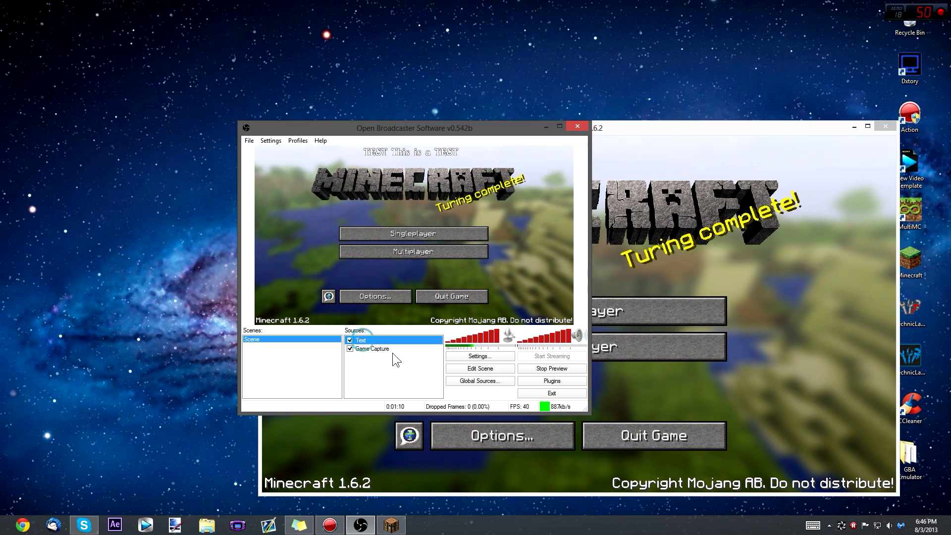
Step: In scene editing mode, resize the Text source and place it in the scene's upper-left corner, and stop the preview
left_click(493, 369)
mouse_move(459, 157)
left_mouse_down()
mouse_move(508, 180)
mouse_move(460, 156)
mouse_move(503, 171)
mouse_move(430, 241)
mouse_move(449, 285)
mouse_move(391, 184)
mouse_move(393, 169)
mouse_move(450, 169)
left_mouse_up()
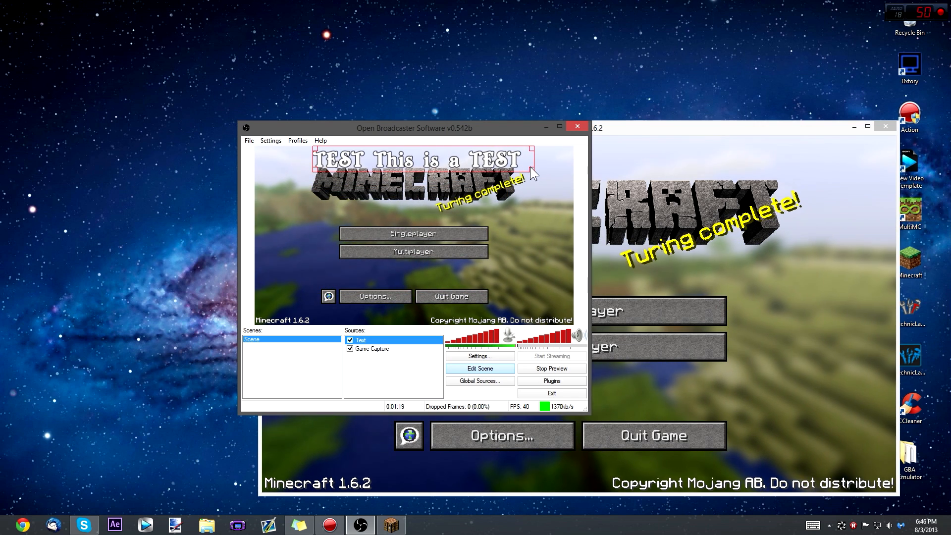
left_click_drag(530, 169, 430, 141)
left_click_drag(352, 150, 346, 150)
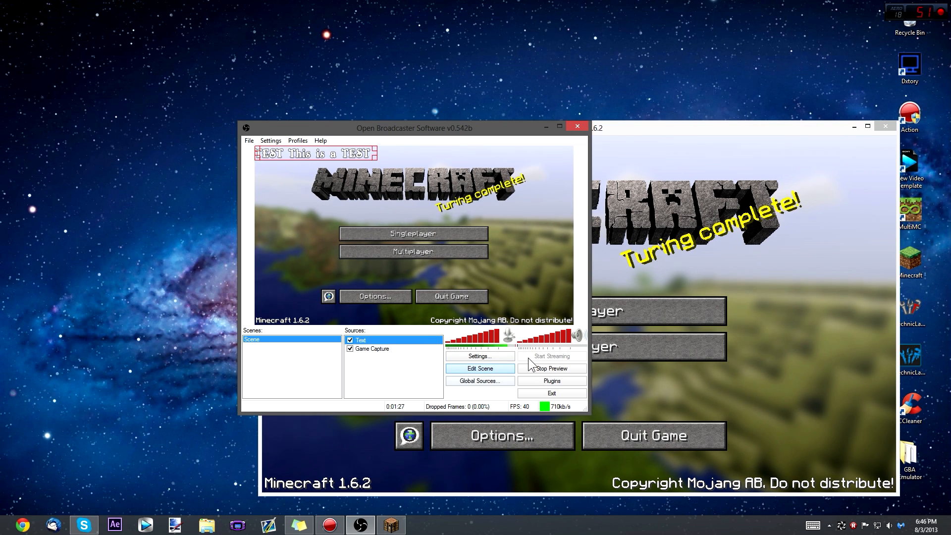
left_click(547, 367)
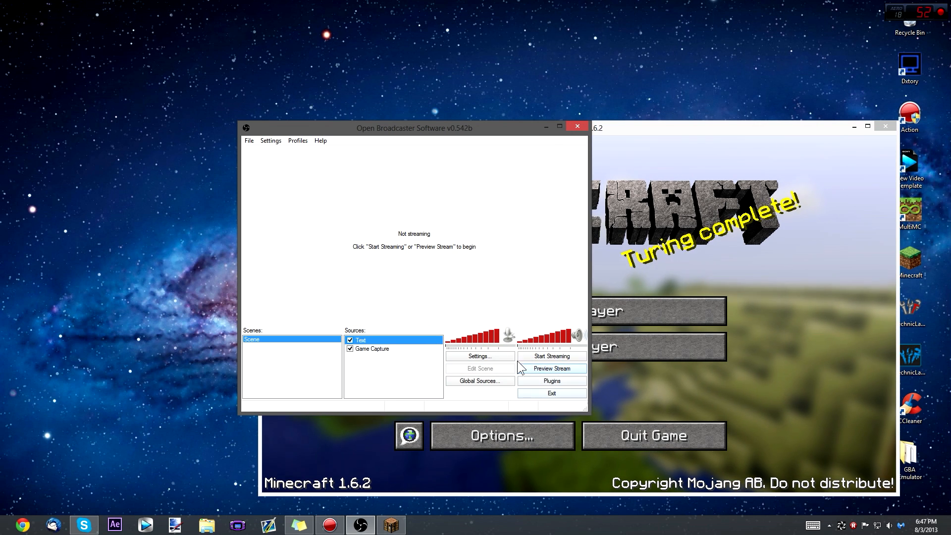
Step: Examine the Broadcast Settings for the live stream and close the settings without saving
left_click(271, 141)
left_click(284, 151)
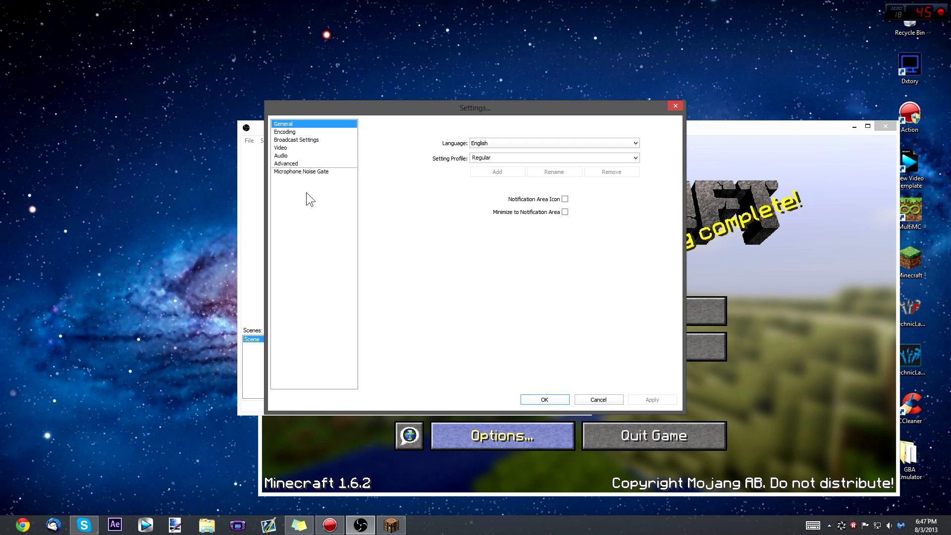
left_click(311, 140)
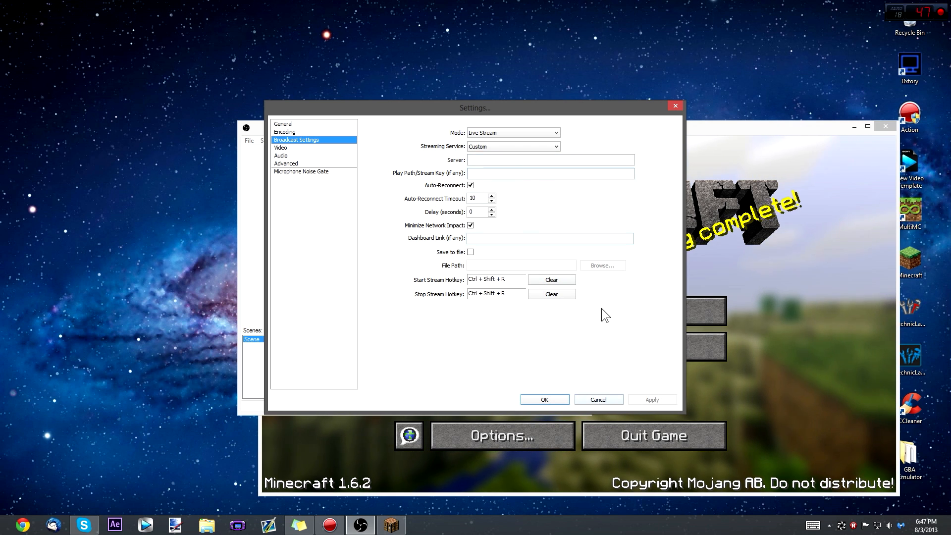
left_click(598, 400)
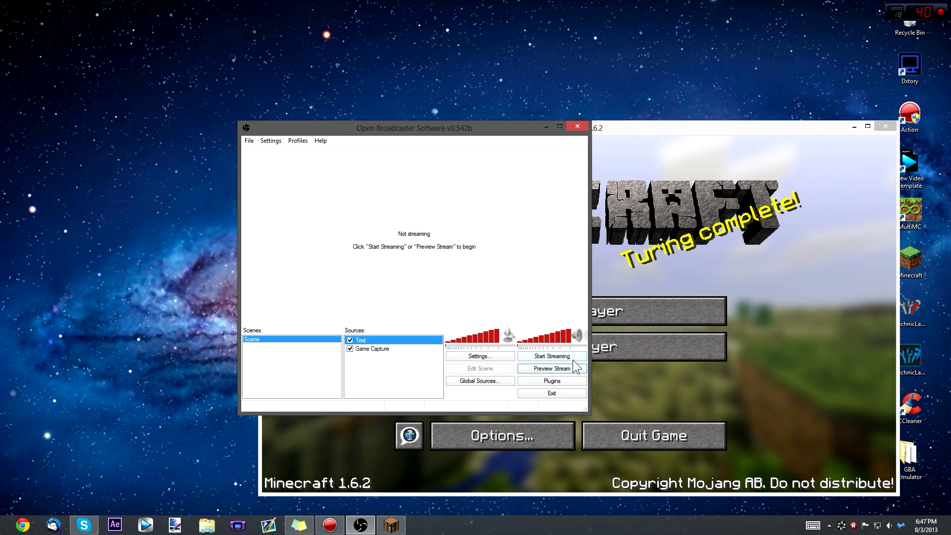